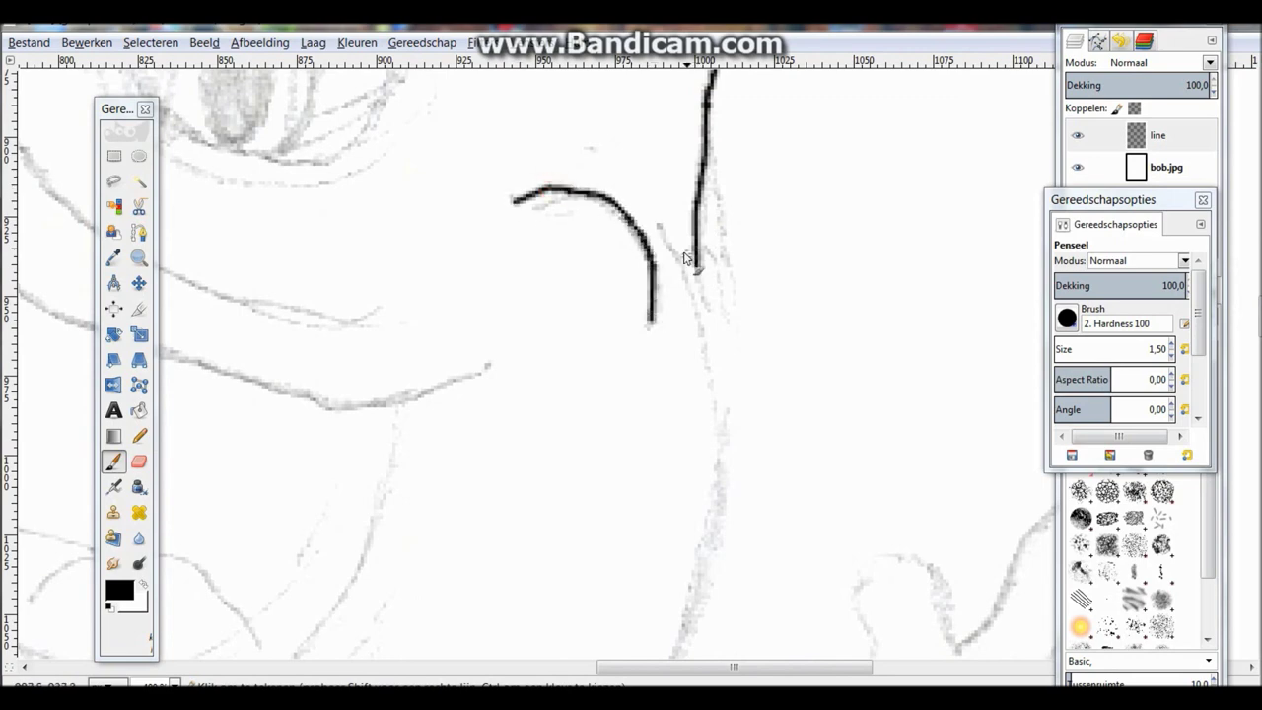
Step: Trace the right side of the character's body and the adjoining arm and hand in black over the sketch
key(Tab)
scroll(710, 296, down, 5)
drag(713, 224, 638, 509)
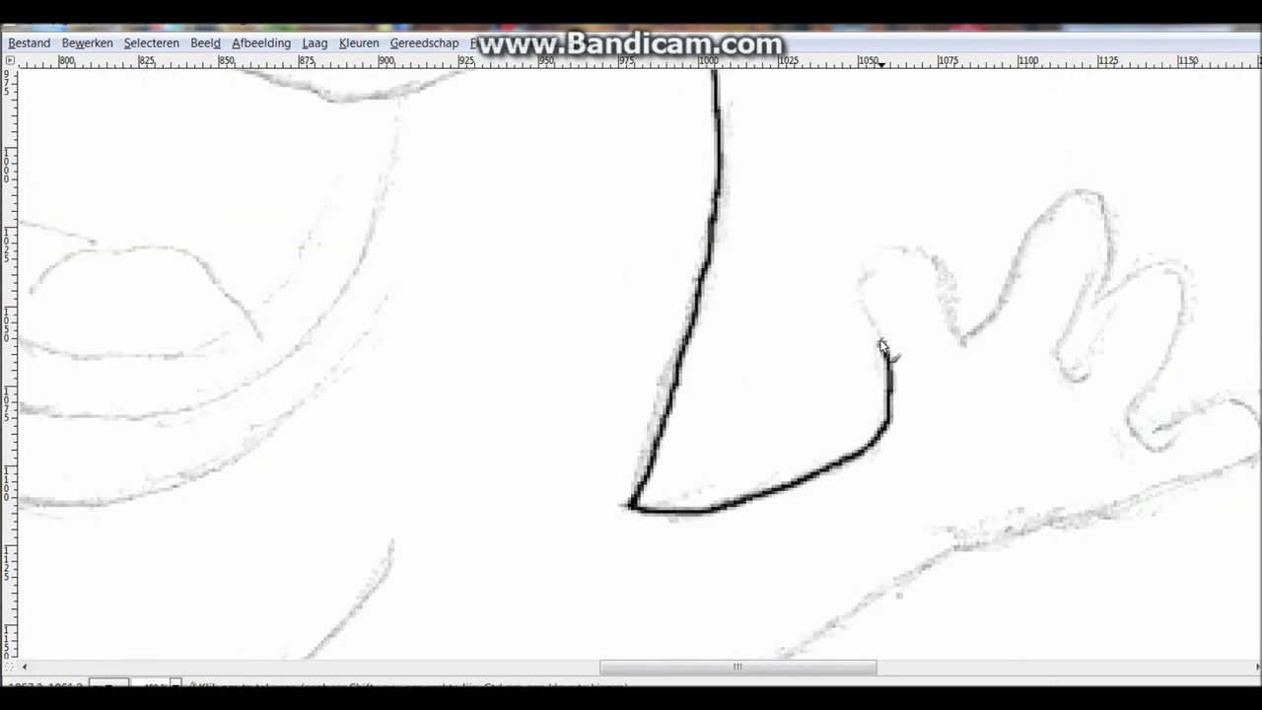
mouse_move(1139, 444)
mouse_down()
mouse_move(1114, 476)
mouse_move(847, 554)
mouse_up()
Step: Ink the wavy folds along the character's base over the sketch, working from the right end to the left
drag(719, 626, 451, 451)
drag(459, 365, 459, 484)
key(minus)
key(Tab)
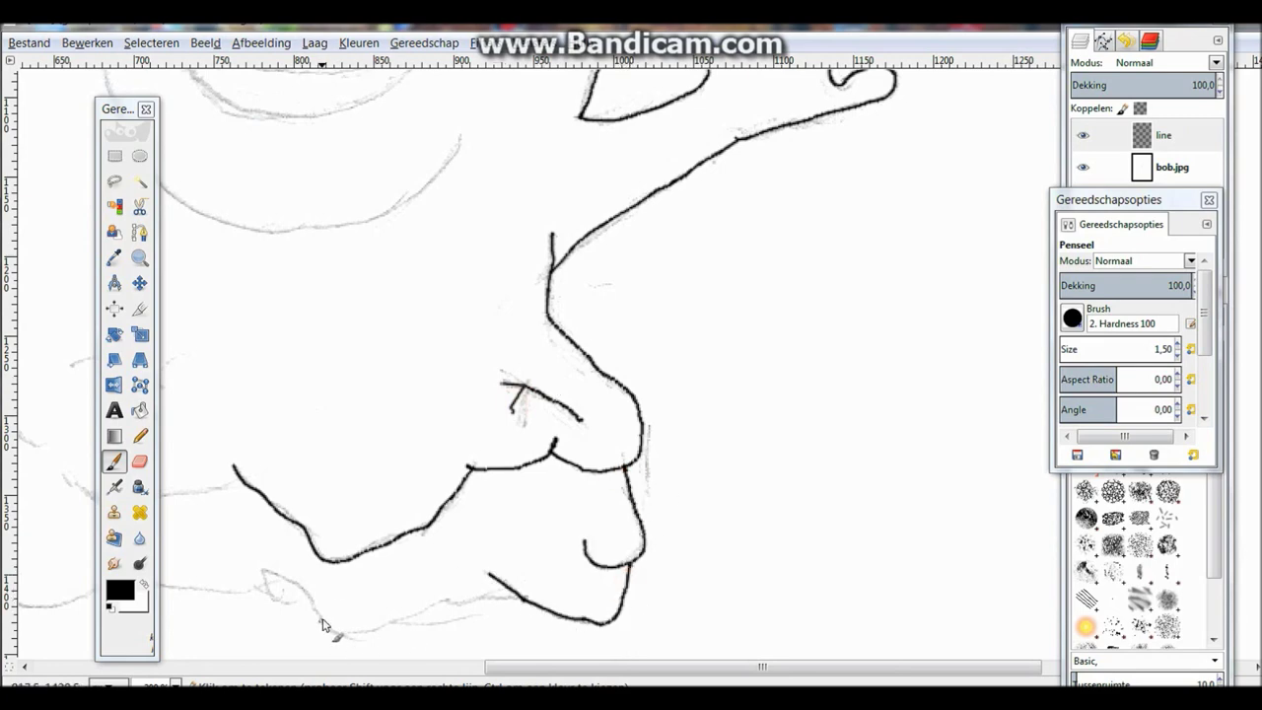
scroll(480, 609, left, 5)
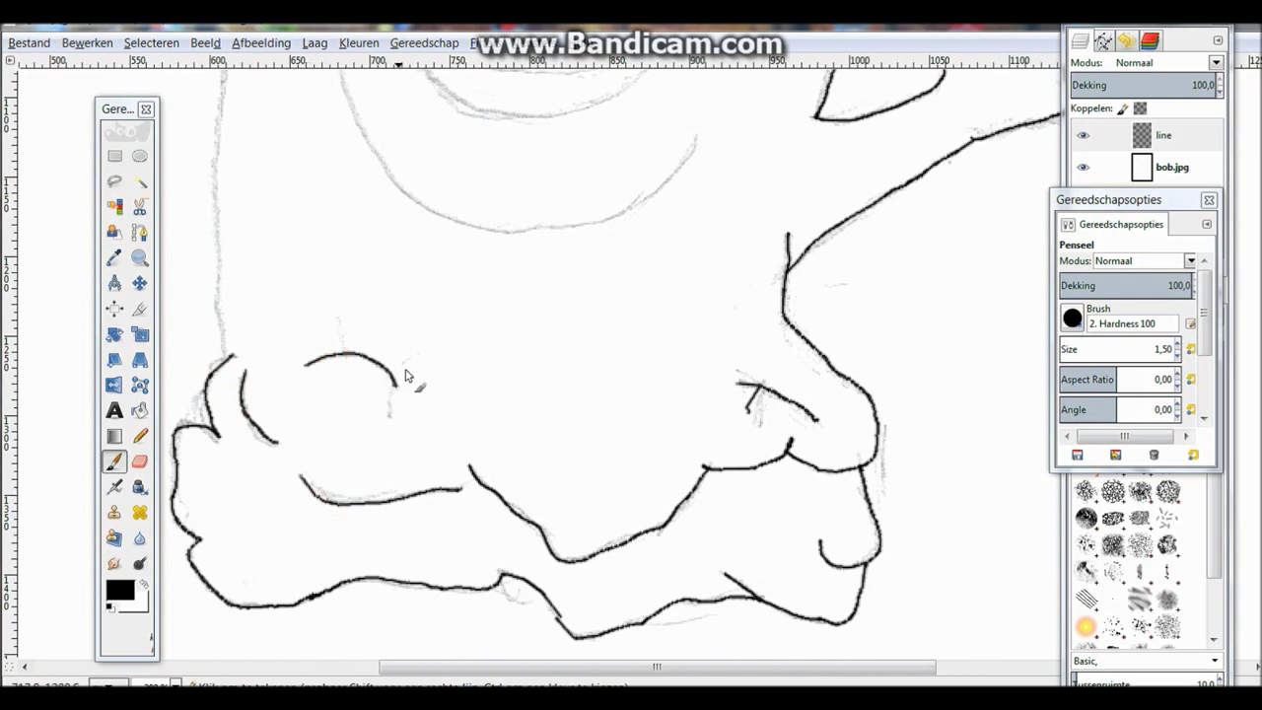
drag(404, 363, 392, 405)
Step: Trace the left side of the body, the head outline and the raised left arm and hand
key(Tab)
scroll(404, 375, up, 5)
drag(235, 155, 238, 207)
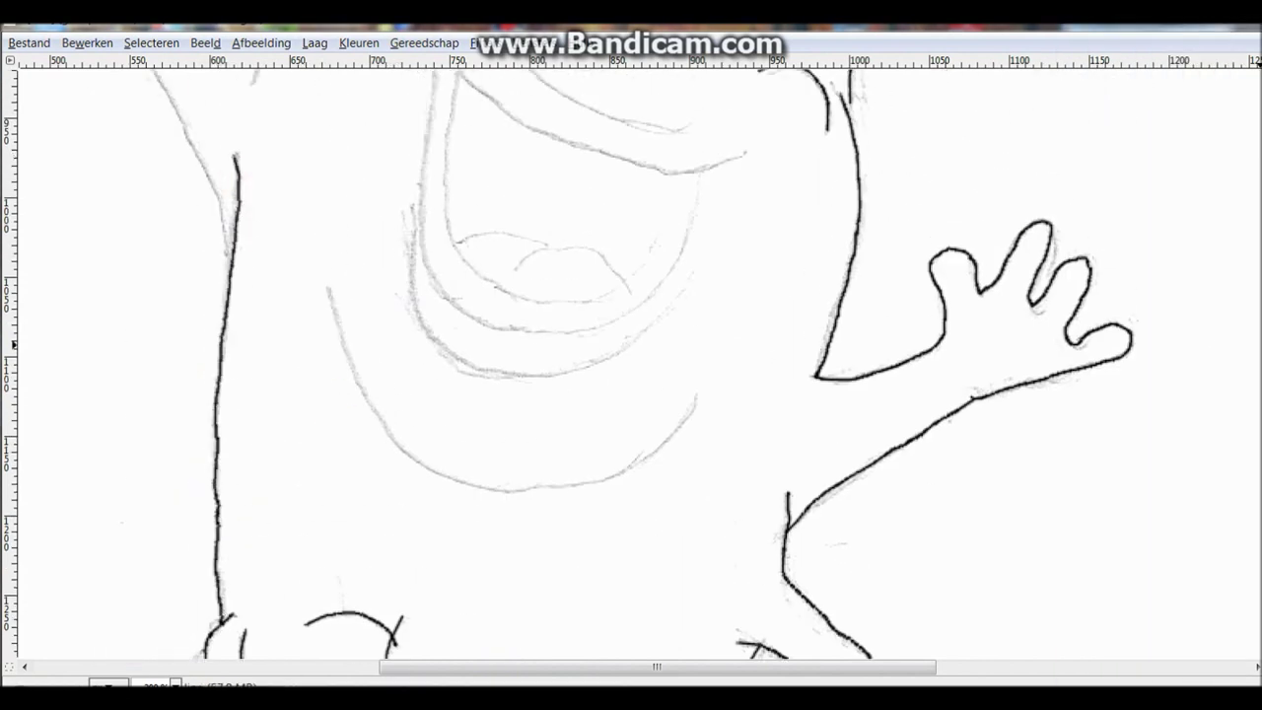
scroll(546, 653, up, 7)
scroll(546, 653, left, 5)
drag(350, 277, 426, 432)
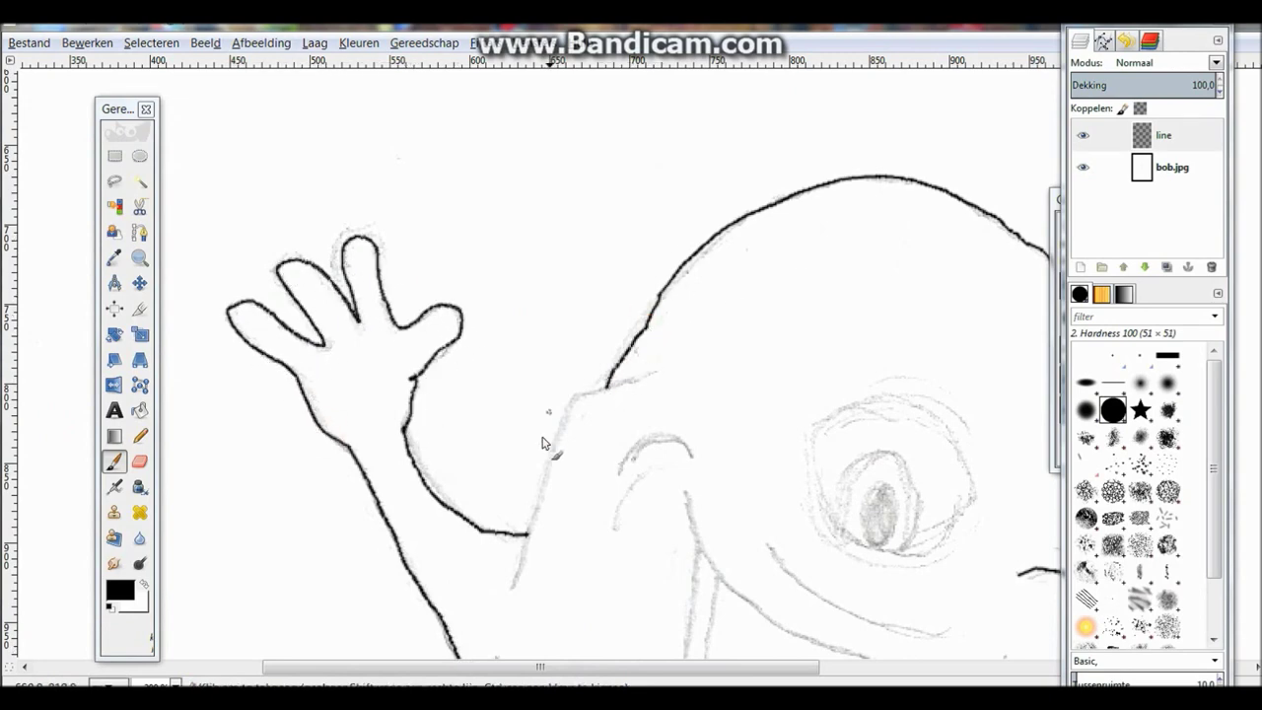
Step: Ink the remaining chin, eye, cheek and mouth lines inside the character's outline
scroll(585, 331, down, 9)
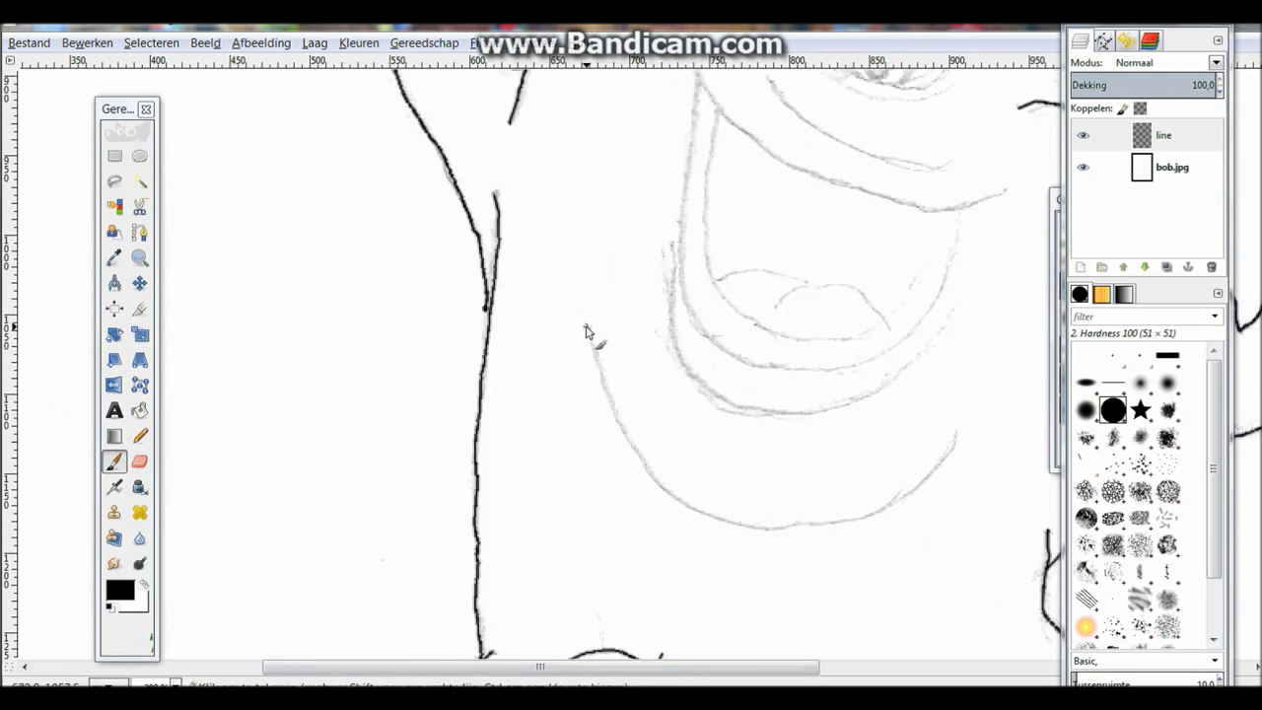
key(Tab)
scroll(817, 262, up, 8)
drag(812, 265, 917, 249)
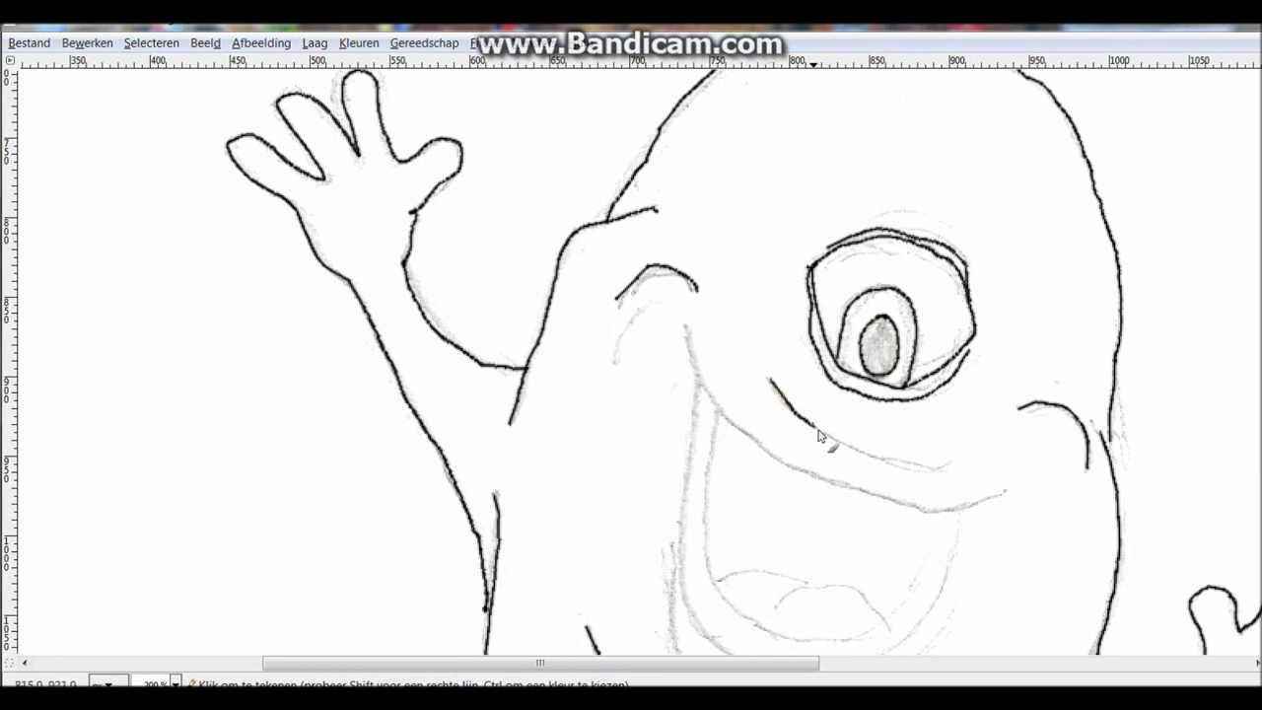
scroll(718, 204, down, 4)
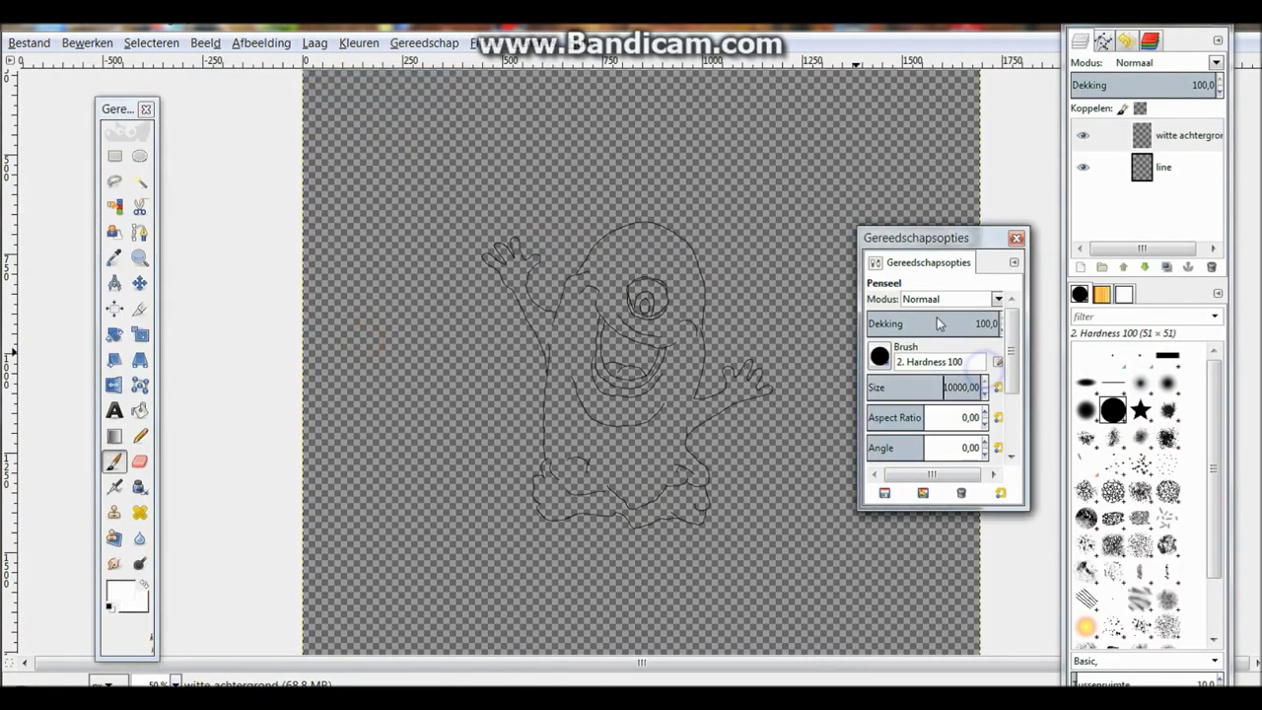
Step: Paint the witte achtergrond layer solid white with a size 10000 brush and place it beneath the line layer
mouse_move(631, 256)
mouse_down()
mouse_move(464, 295)
mouse_move(624, 524)
mouse_up()
mouse_move(735, 408)
mouse_down()
mouse_move(760, 155)
mouse_move(946, 109)
mouse_move(797, 282)
mouse_move(396, 493)
mouse_move(999, 555)
mouse_up()
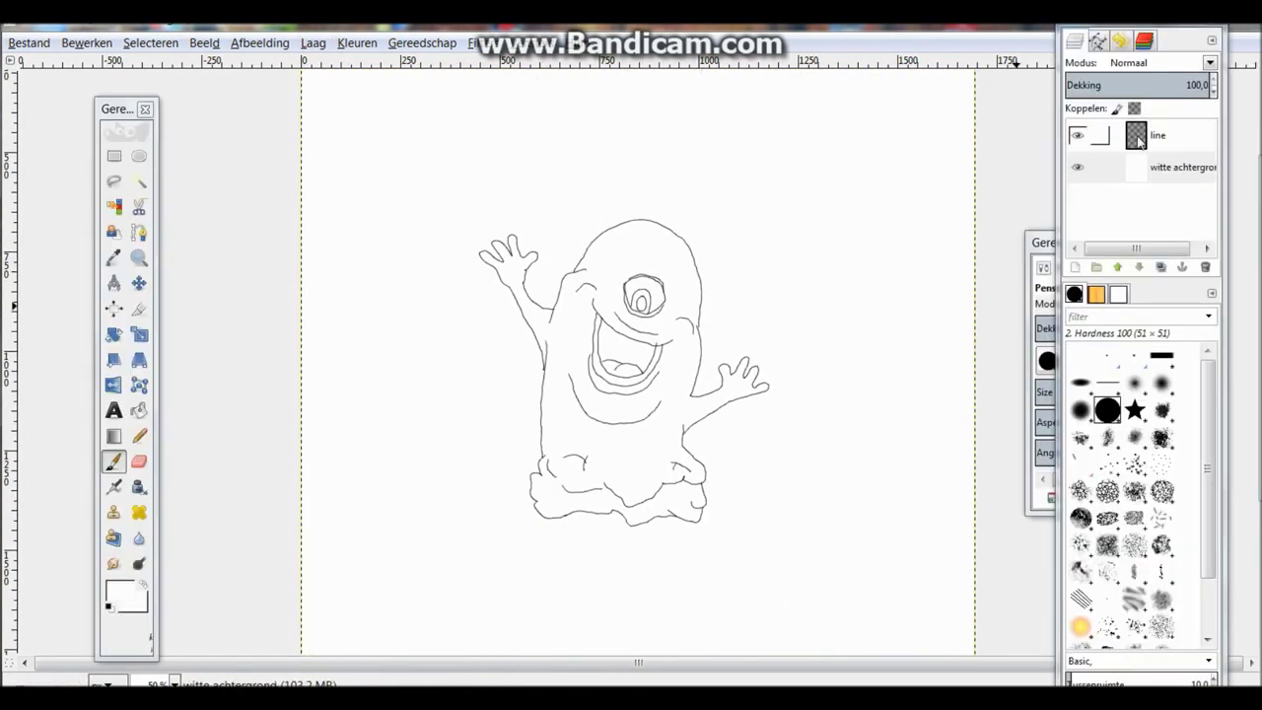
click(28, 43)
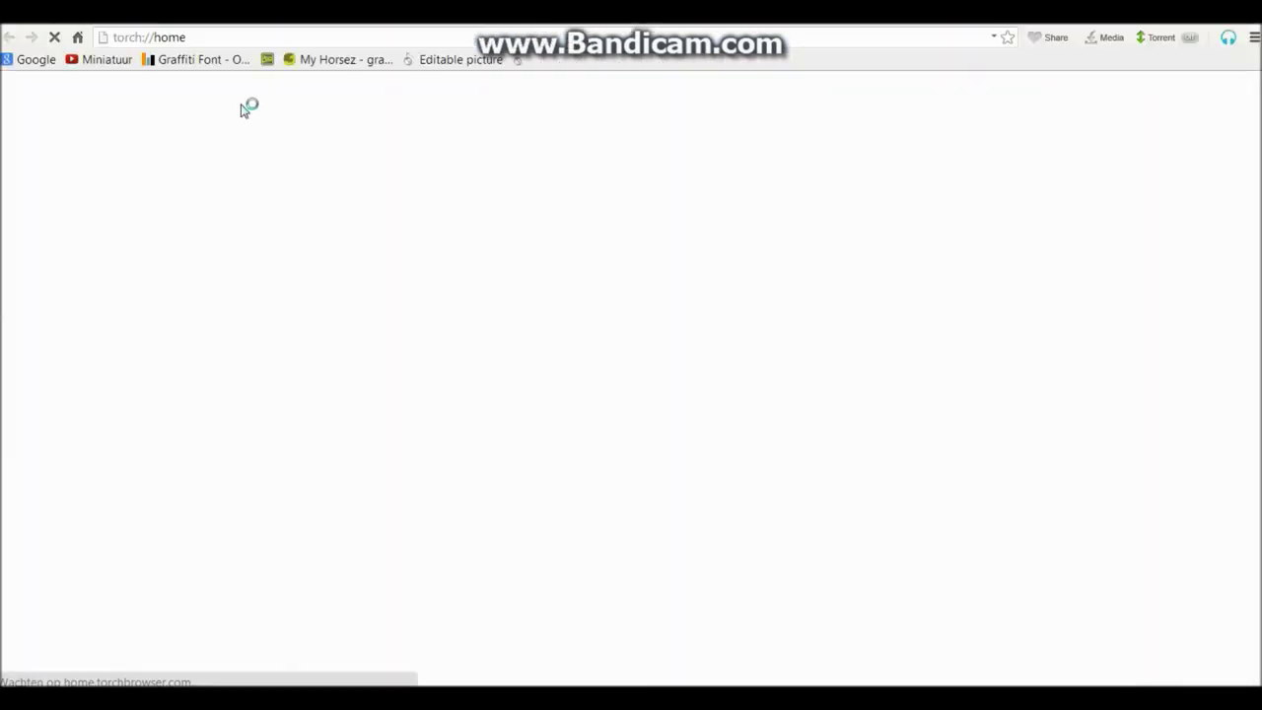
Step: Switch to the web browser, search Google for "monsters vs aliens bob" and choose a reference picture of the blue character
click(36, 60)
click(1045, 93)
click(581, 327)
text(mobo)
key(BackSpace)
key(BackSpace)
text(nsters vs aliens bob)
key(Return)
click(56, 161)
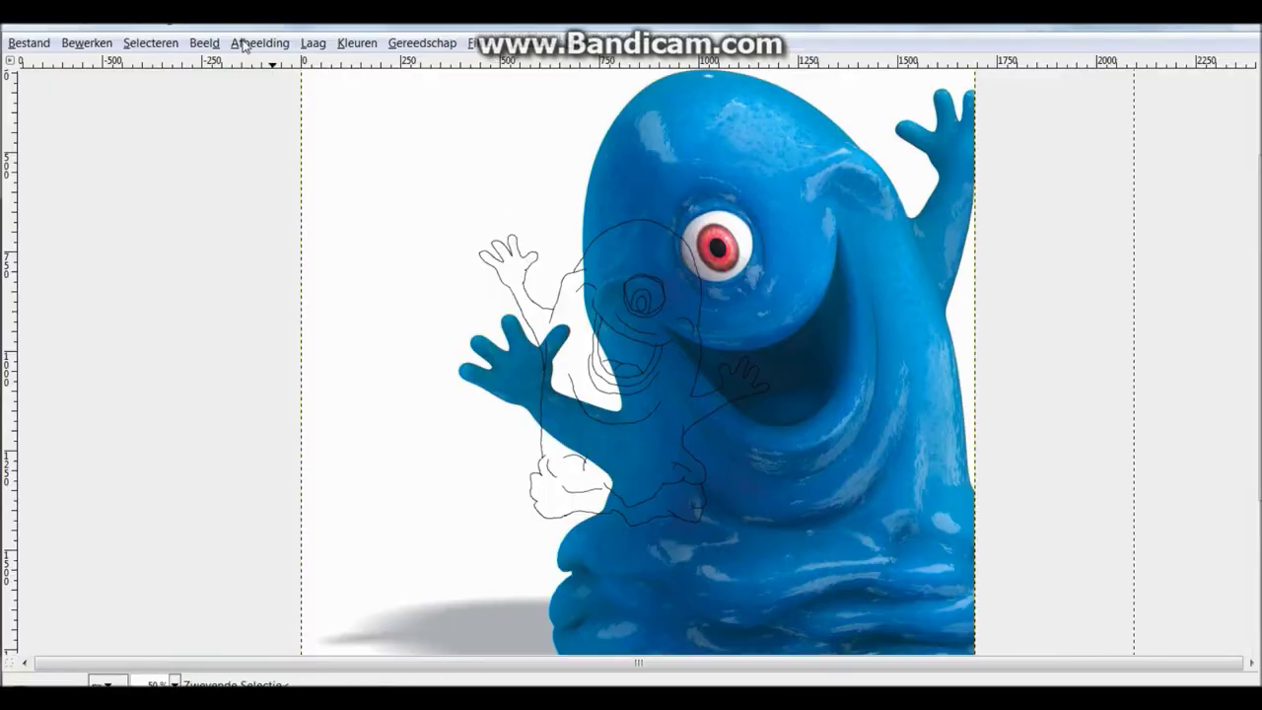
Step: Scale the pasted reference picture to 644 × 536 px and add a new layer named basiskleur beneath the line layer
click(315, 516)
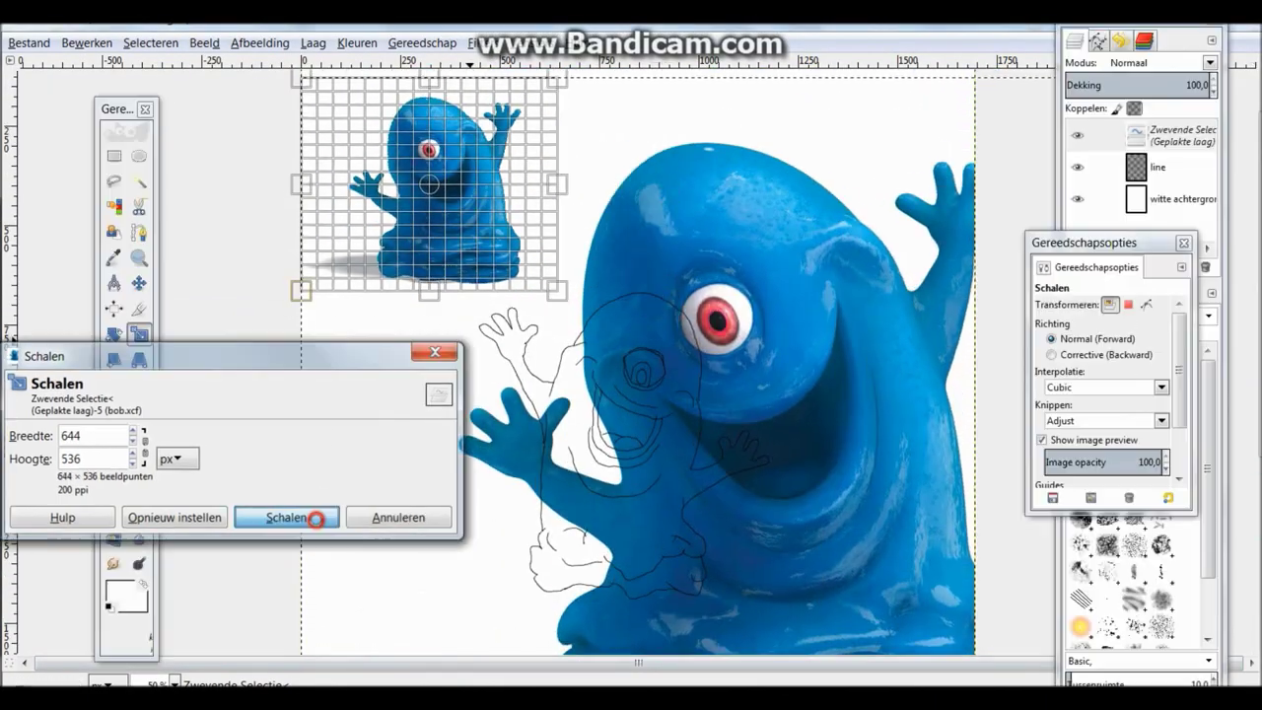
click(317, 43)
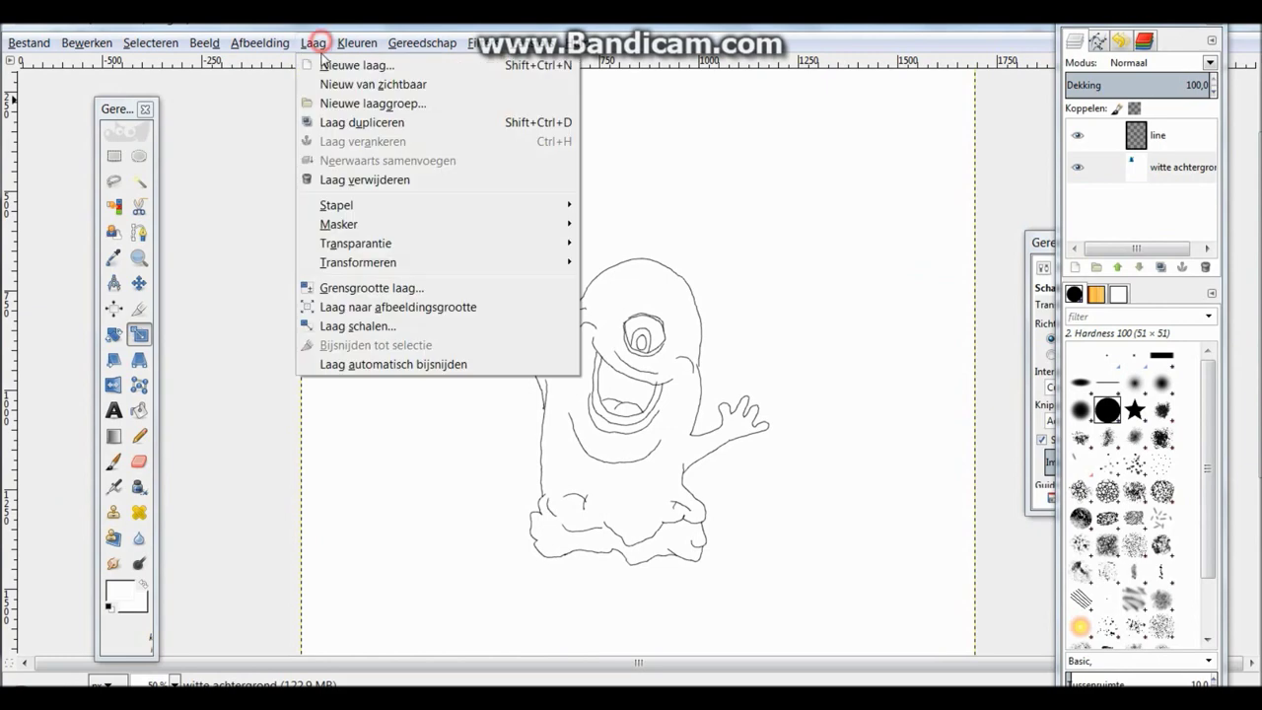
click(355, 65)
key(Return)
Step: Sample the body blue from the reference picture and paint over the whole line drawing with a size 124 brush
click(113, 257)
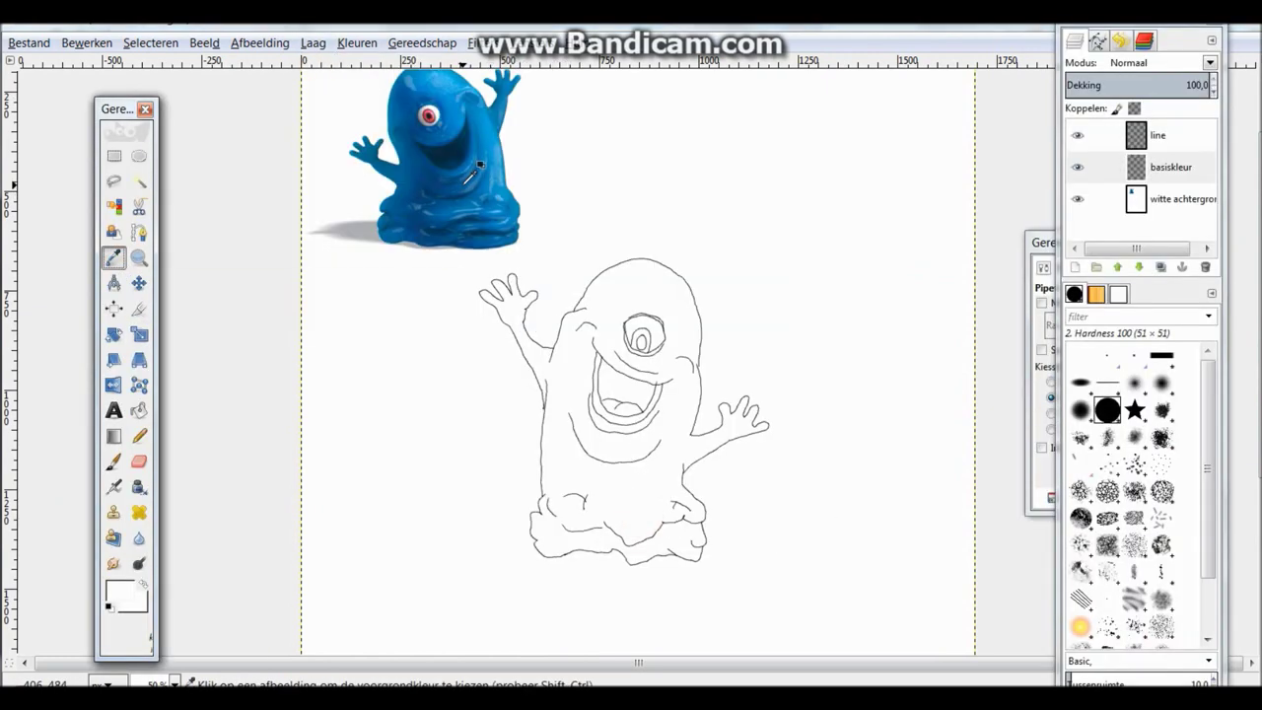
click(455, 158)
click(113, 460)
click(613, 354)
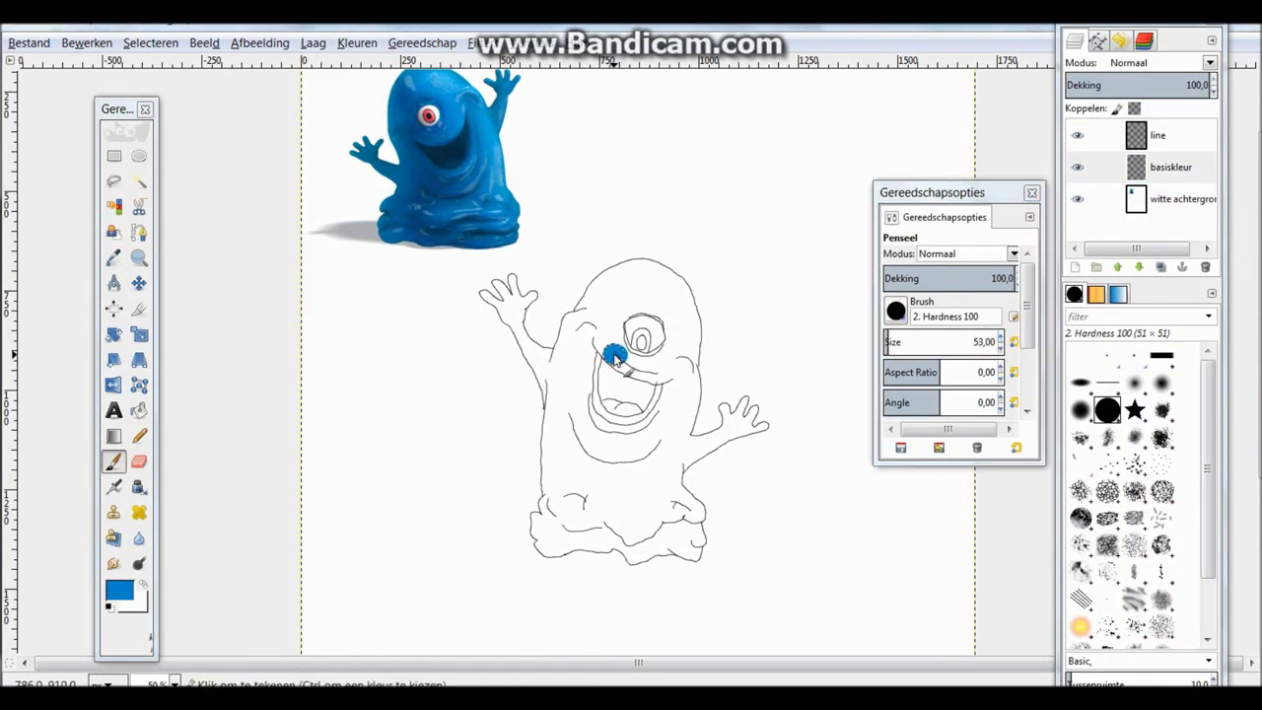
key(ctrl+z)
drag(927, 342, 951, 342)
mouse_move(488, 409)
mouse_down()
mouse_move(709, 410)
mouse_move(483, 325)
mouse_move(534, 451)
mouse_move(600, 400)
mouse_move(673, 387)
mouse_up()
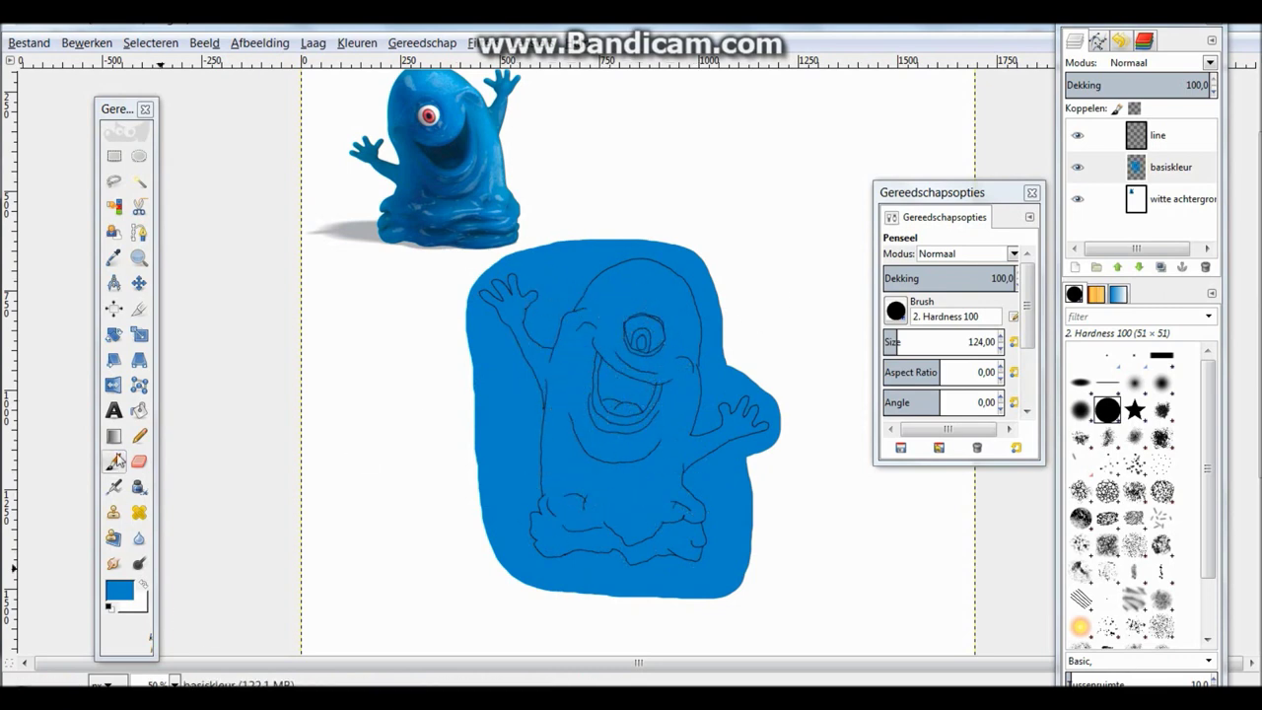
Step: Paint the white of the eye around the iris on the basiskleur layer with a smaller white brush
double_click(981, 342)
text(12)
key(Return)
scroll(606, 296, up, 6)
key(x)
mouse_move(662, 187)
mouse_down()
mouse_move(574, 310)
mouse_move(665, 203)
mouse_move(719, 226)
mouse_move(625, 168)
mouse_move(813, 313)
mouse_move(690, 155)
mouse_move(831, 332)
mouse_up()
mouse_move(622, 368)
mouse_down()
mouse_move(577, 356)
mouse_move(749, 389)
mouse_up()
Step: Sample the dark brownish red of the iris edge from the reference picture and return to the drawing's eye
key(Tab)
key(Tab)
scroll(574, 340, left, 10)
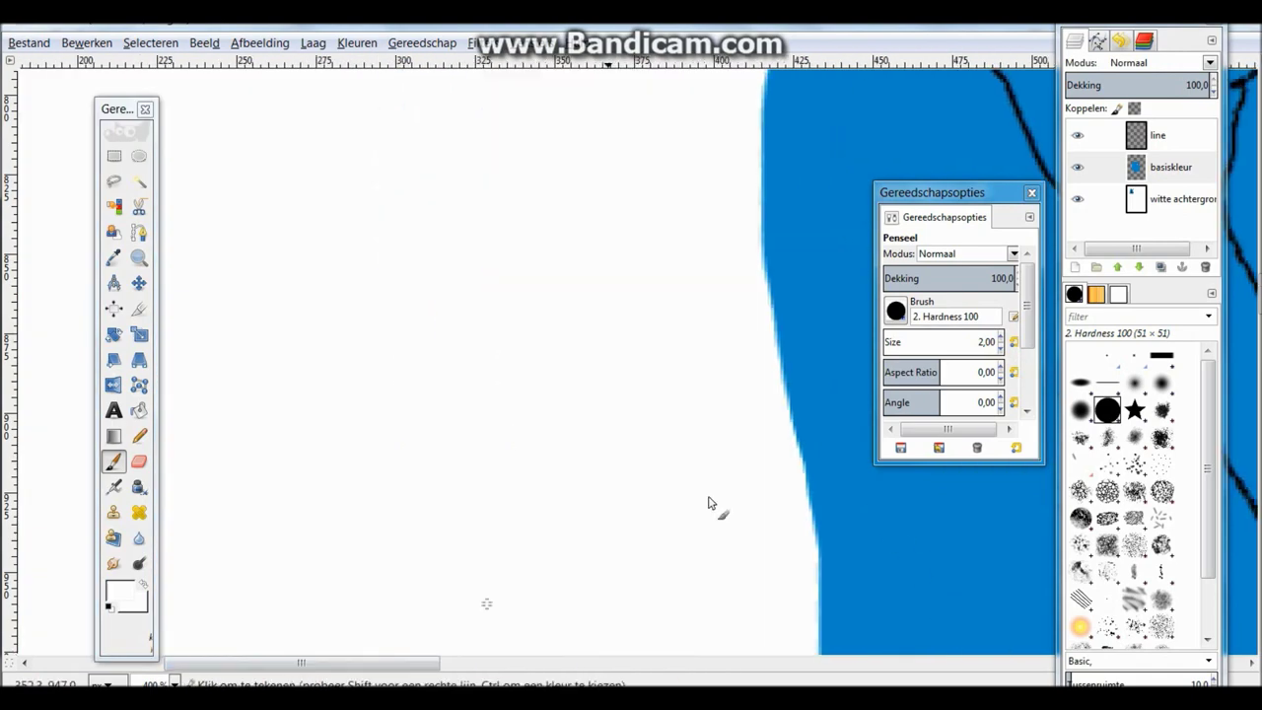
key(Tab)
key(alt+Tab)
key(Tab)
click(463, 315)
key(p)
drag(363, 662, 746, 667)
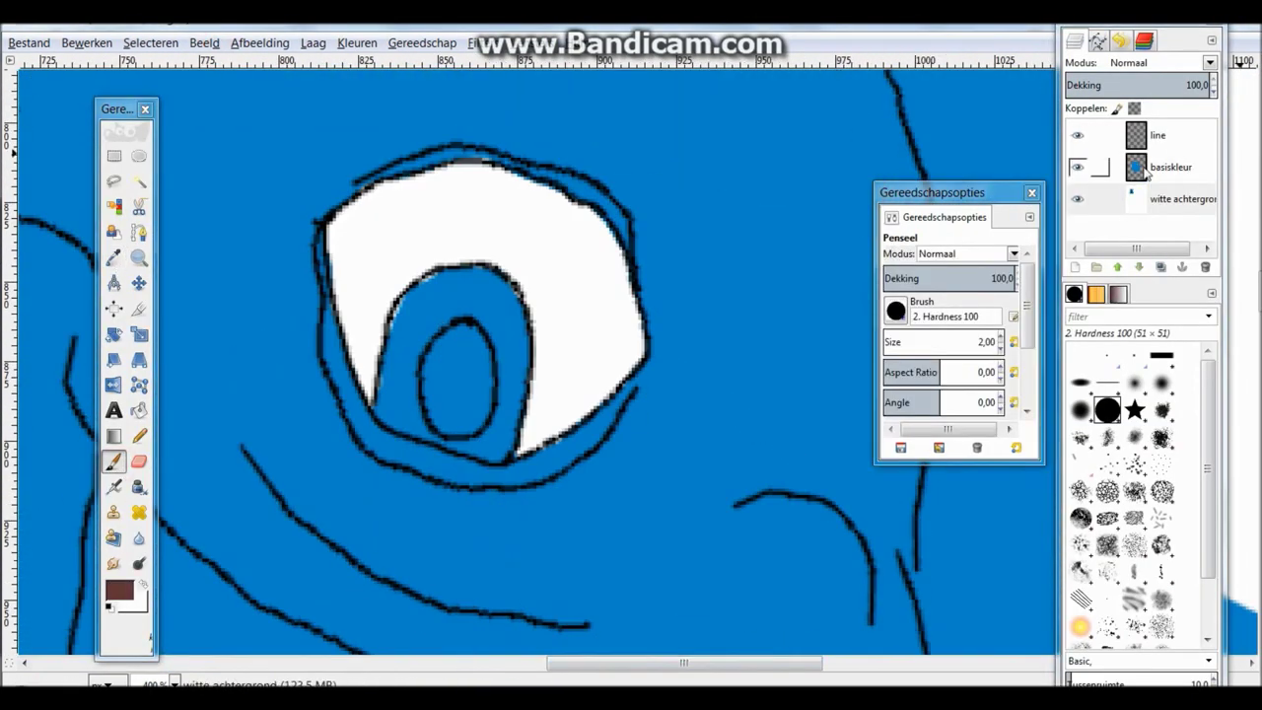
Step: Add a new layer named oog directly above the basiskleur layer
click(1171, 167)
key(shift+ctrl+n)
text(oog)
key(Return)
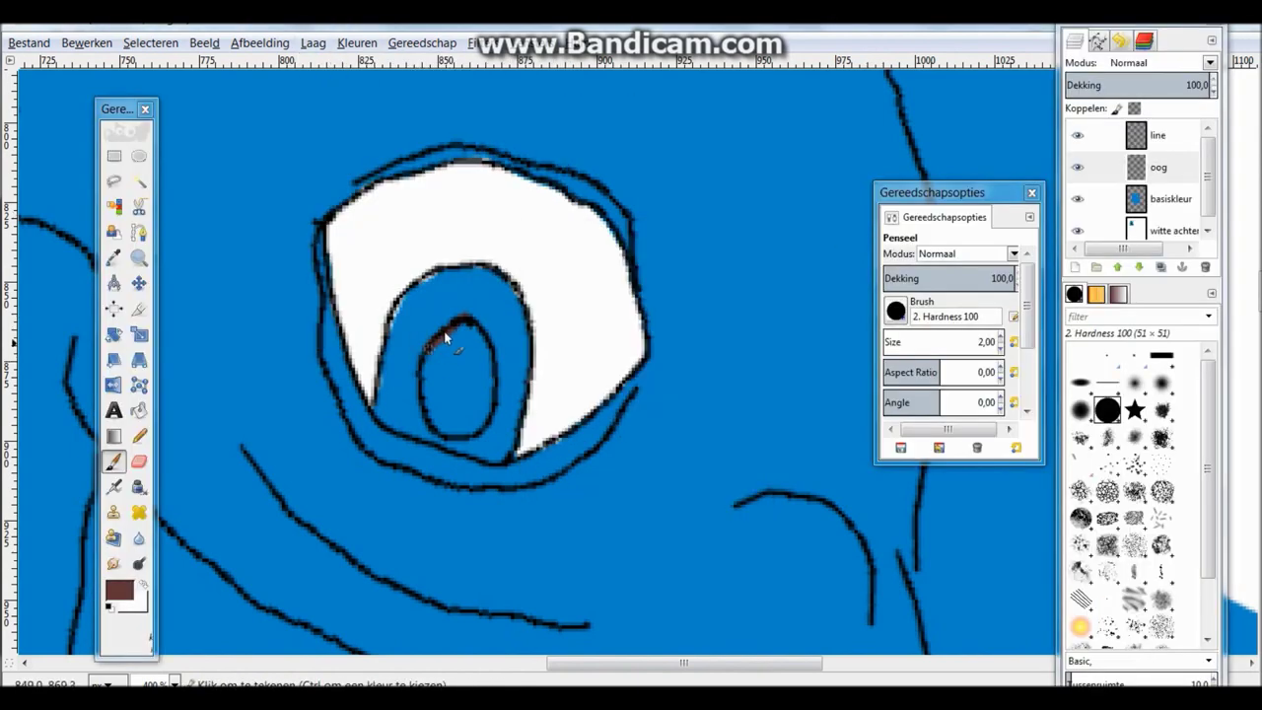
Step: Undo the stroke along the pupil and outline the inside of the iris in dark brownish red
key(ctrl+z)
drag(414, 279, 392, 332)
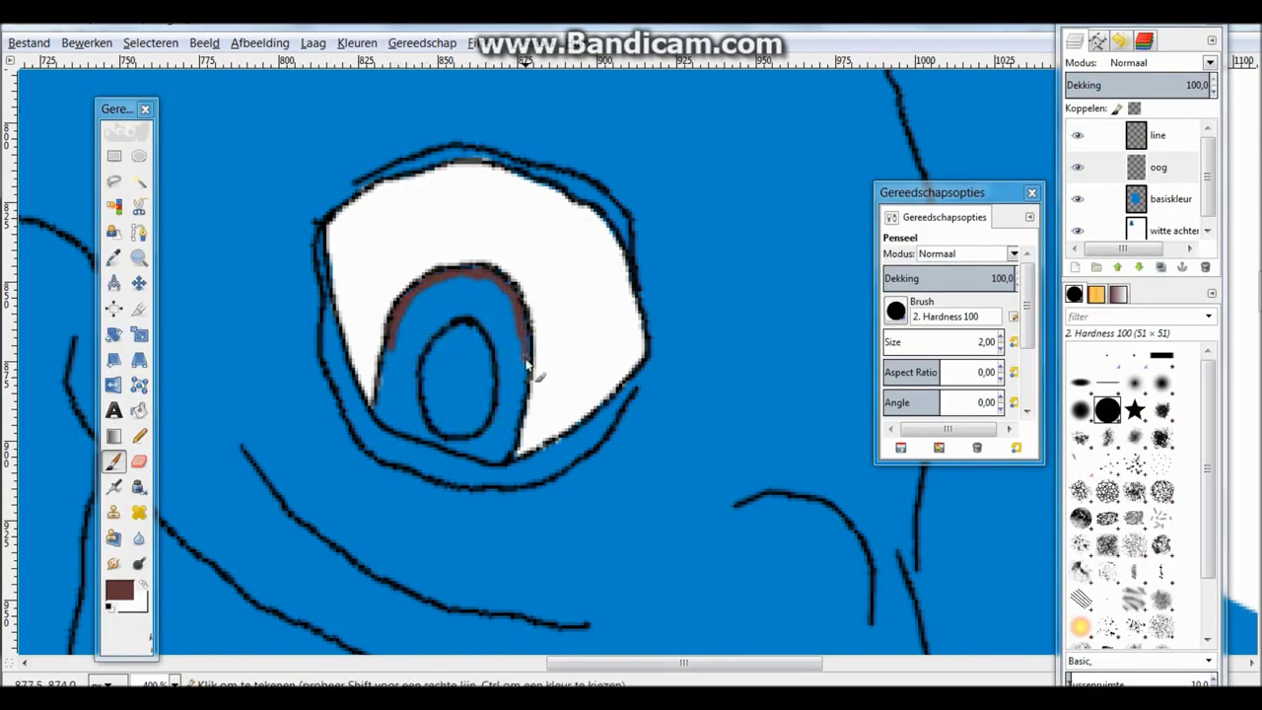
Step: Sample the pink iris colour from the eye in the reference picture for the paintbrush
click(175, 682)
click(155, 559)
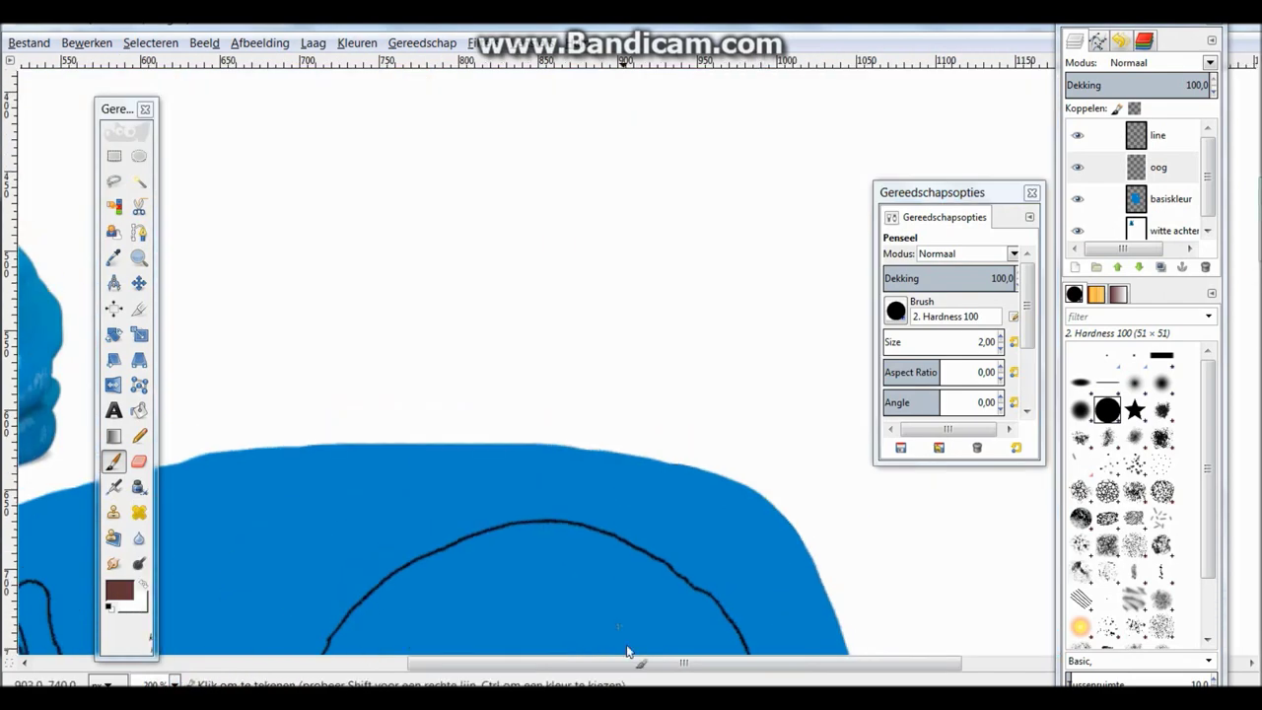
scroll(390, 216, up, 10)
key(o)
click(385, 222)
key(p)
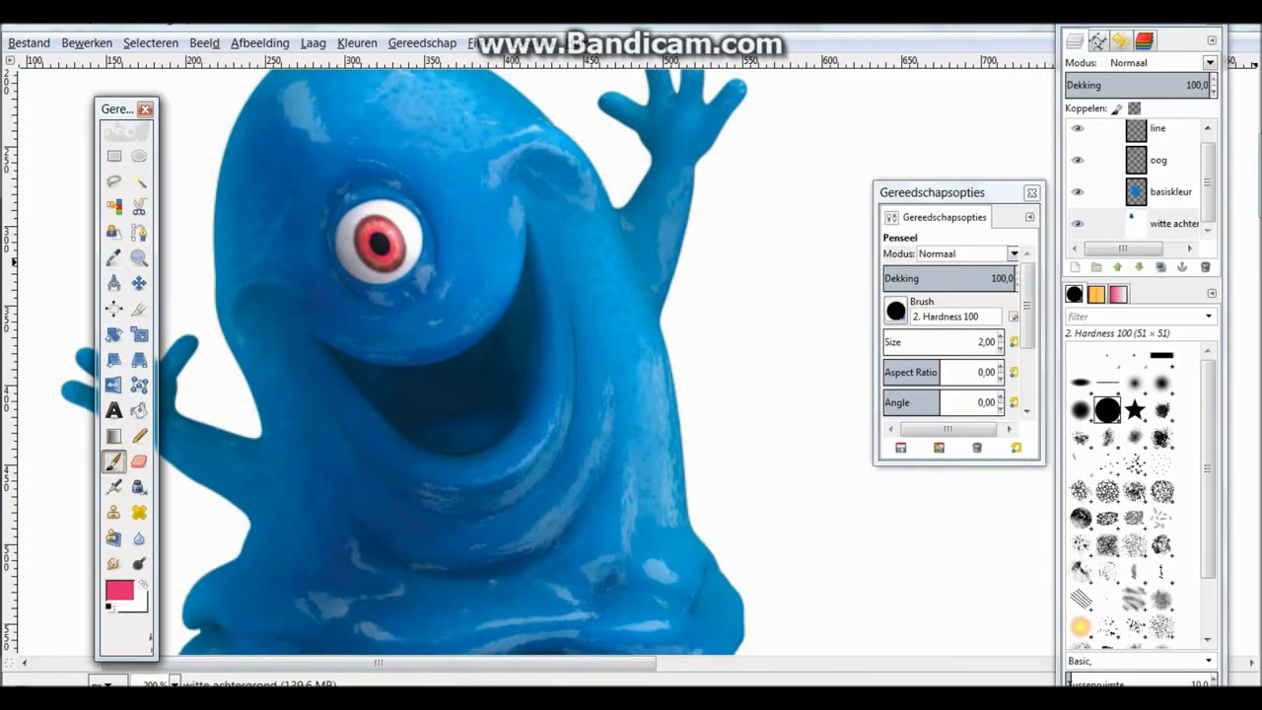
Step: Paint a pink ring around the pupil on the oog layer with brush size 5 and opacity 45.1
scroll(542, 355, down, 10)
scroll(253, 488, up, 1)
scroll(254, 488, up, 5)
key(bracketright)
key(bracketright)
key(bracketright)
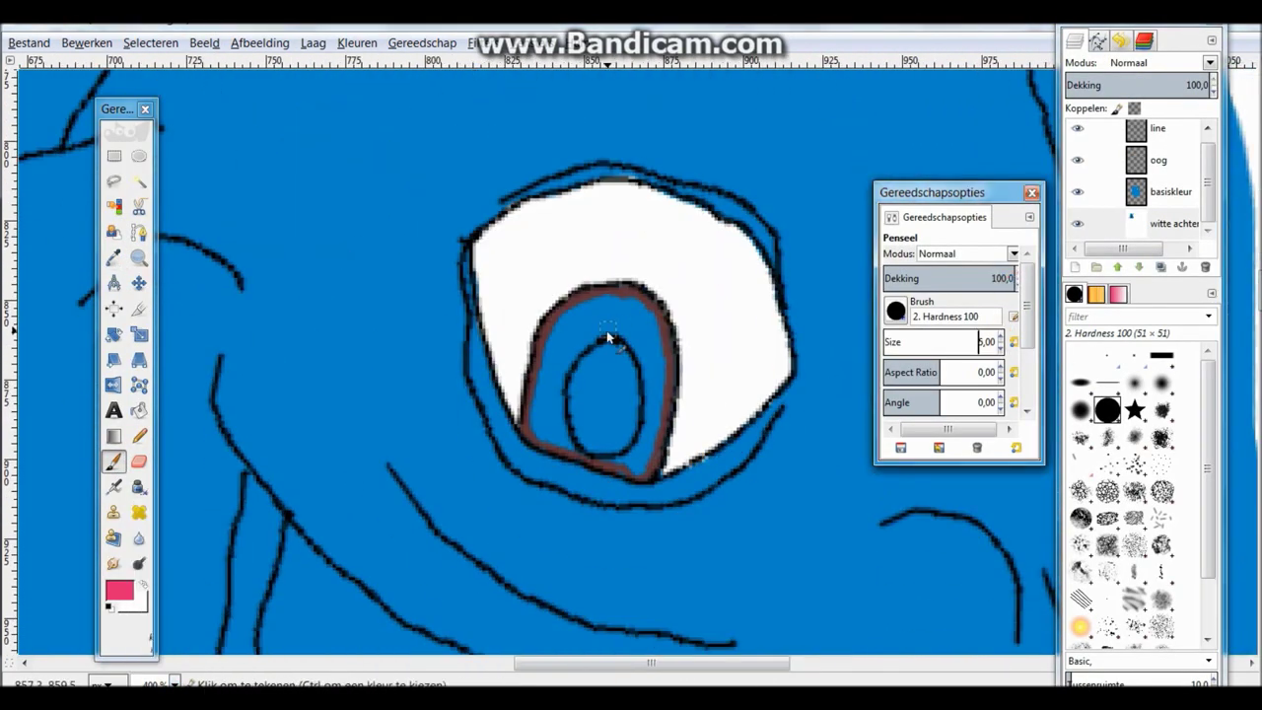
drag(1021, 283, 942, 280)
drag(559, 363, 640, 367)
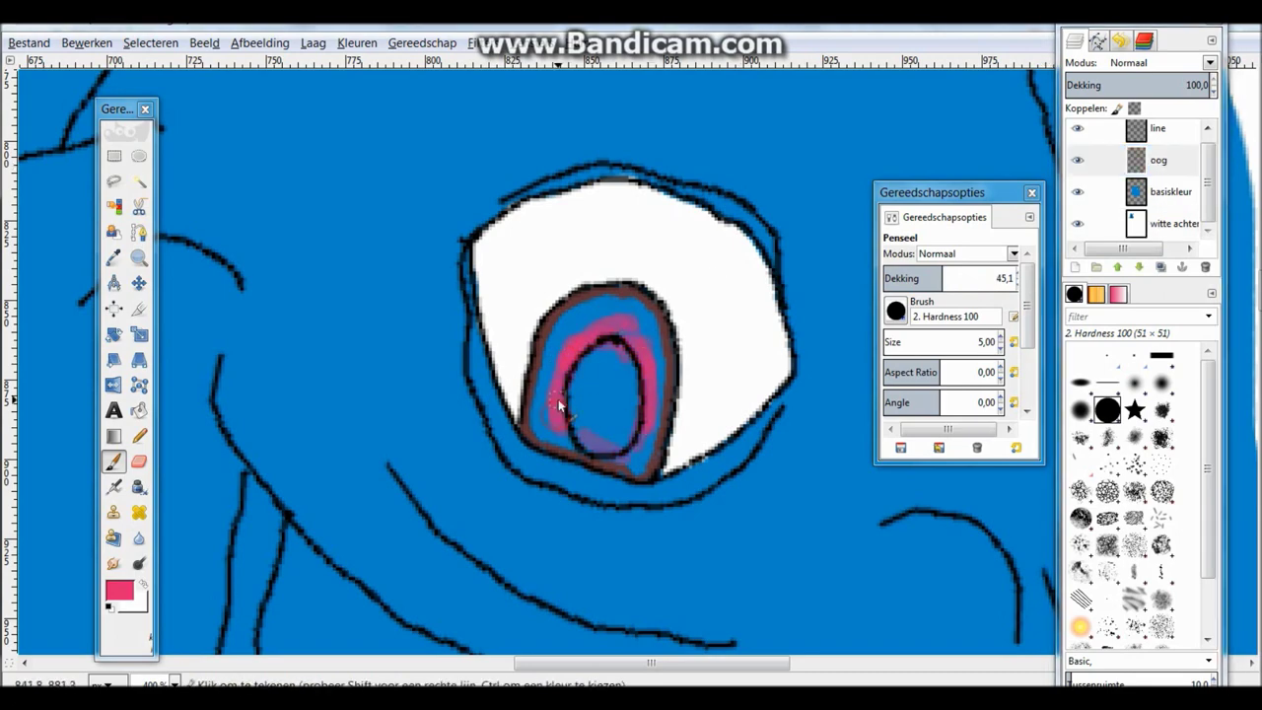
Step: Sample the muted red of the reference iris and paint the outer part of the drawing's iris with it
scroll(680, 544, left, 15)
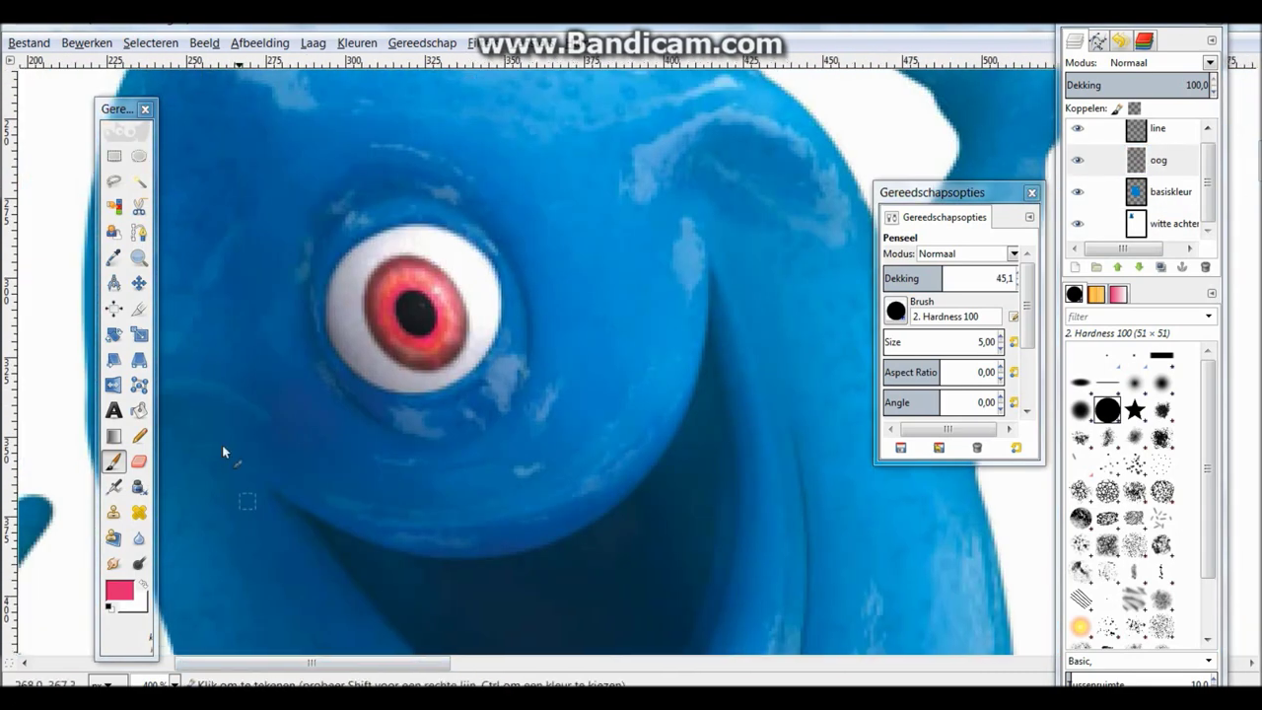
key(o)
key(d)
click(383, 296)
key(p)
scroll(242, 363, right, 15)
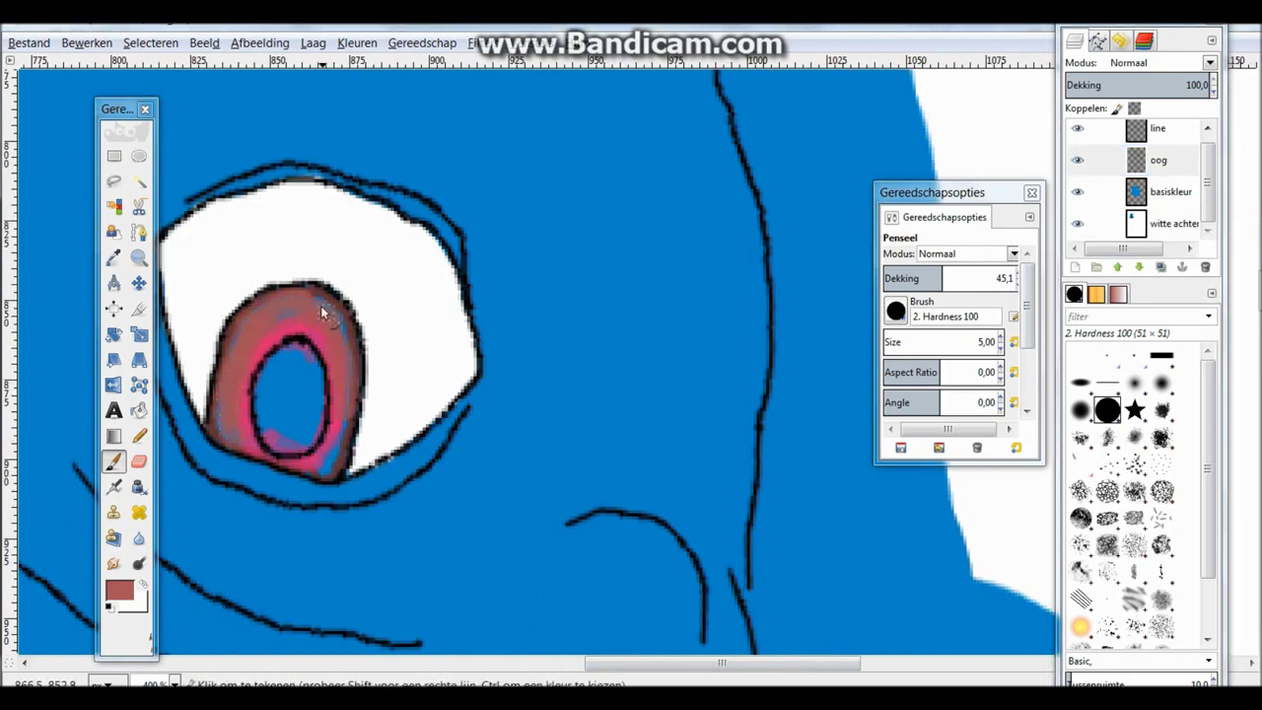
Step: Choose an orange foreground colour, lower the brush opacity to 12.2 and brush it lightly over the iris
click(119, 590)
click(269, 203)
click(333, 349)
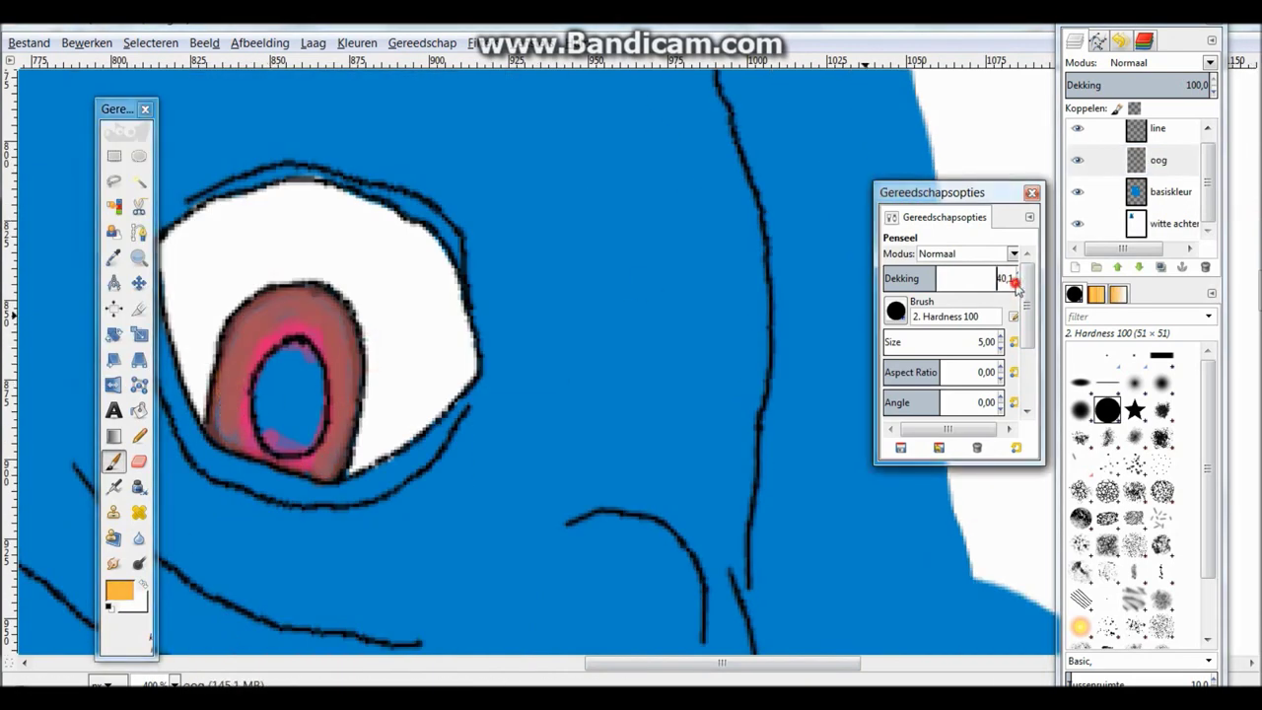
drag(1008, 282, 901, 280)
mouse_move(323, 474)
mouse_down()
mouse_move(391, 335)
mouse_move(338, 366)
mouse_up()
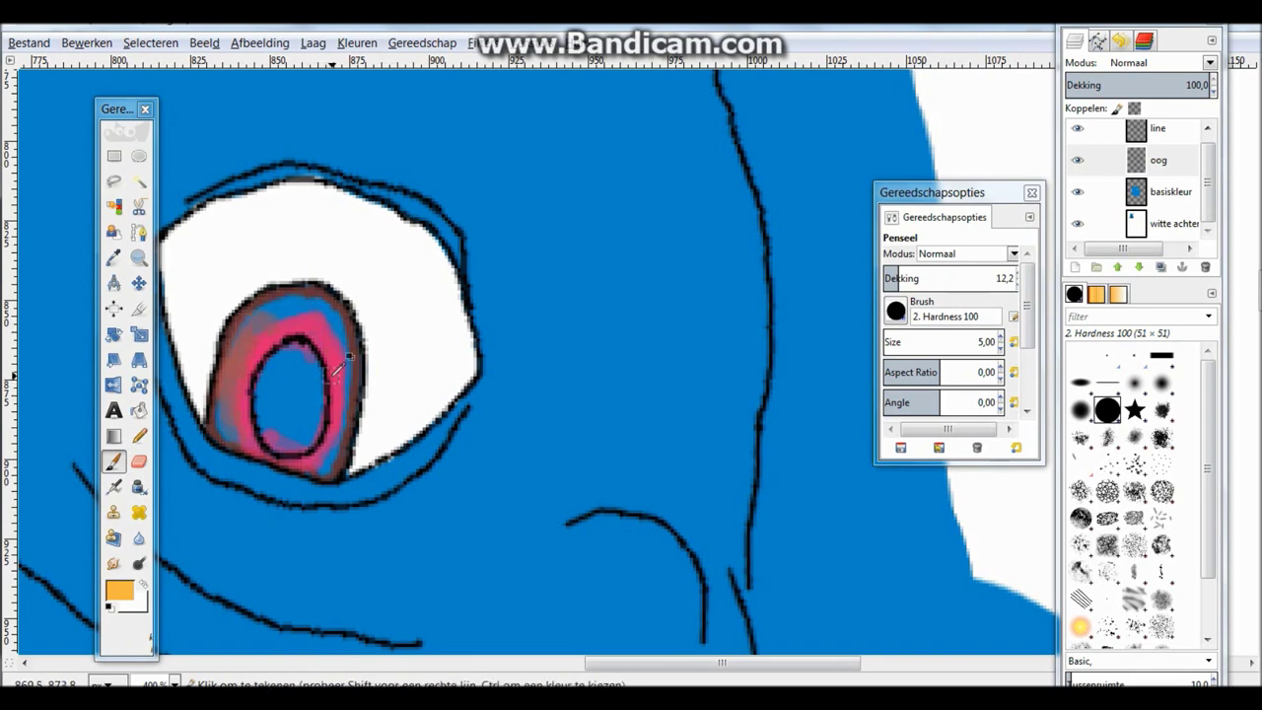
Step: Undo the coloured strokes painted in the iris
key(ctrl+z)
key(ctrl+z)
key(ctrl+z)
Step: Choose a bright red foreground colour and paint the iris around the pupil with brush size 5 and opacity 100
click(119, 589)
drag(297, 168, 301, 138)
click(374, 352)
click(1011, 278)
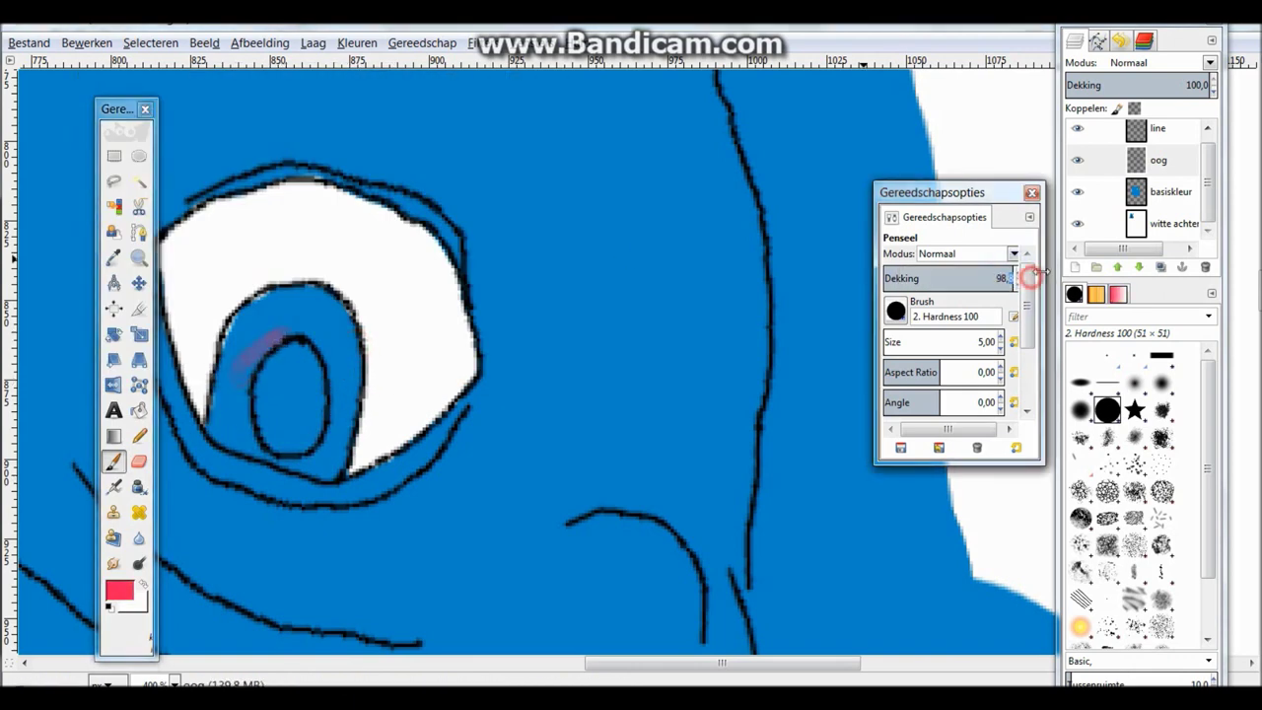
drag(288, 332, 245, 390)
drag(338, 406, 313, 327)
drag(345, 390, 330, 471)
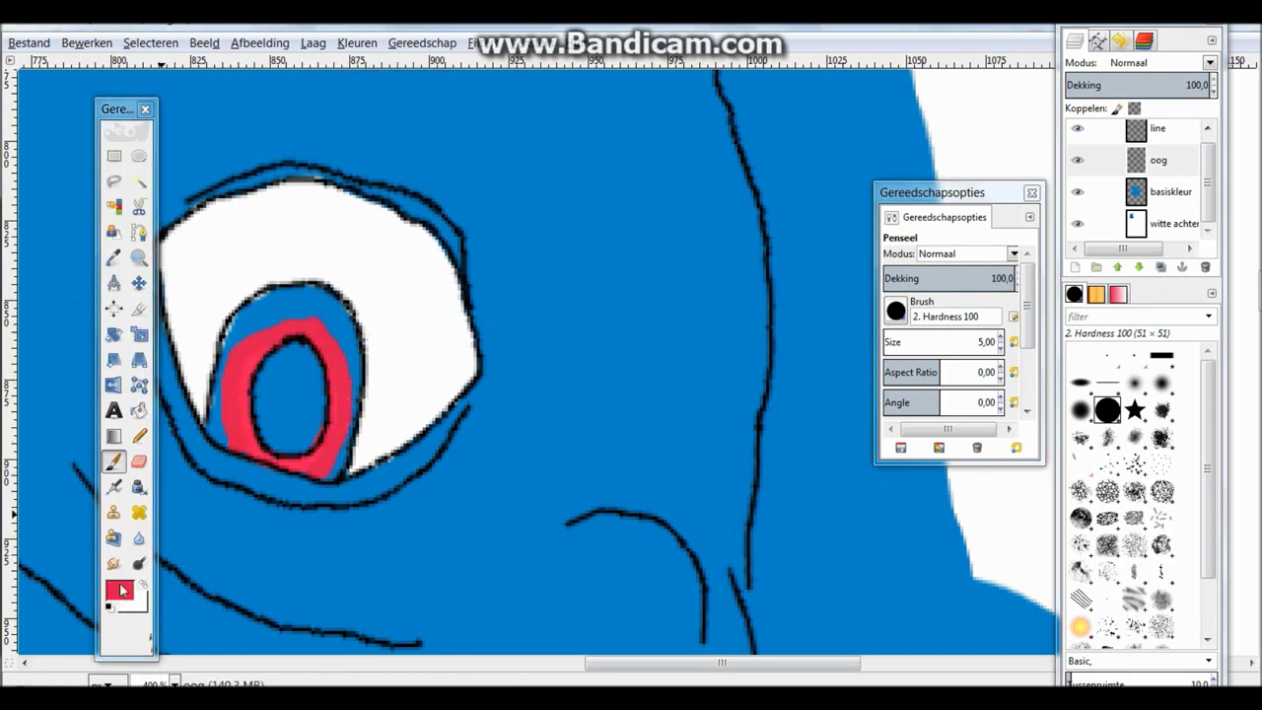
Step: Shade the outer iris in darker reds, including 991036, with a size 2 brush
click(121, 588)
click(372, 352)
key(bracketleft)
key(bracketleft)
key(bracketleft)
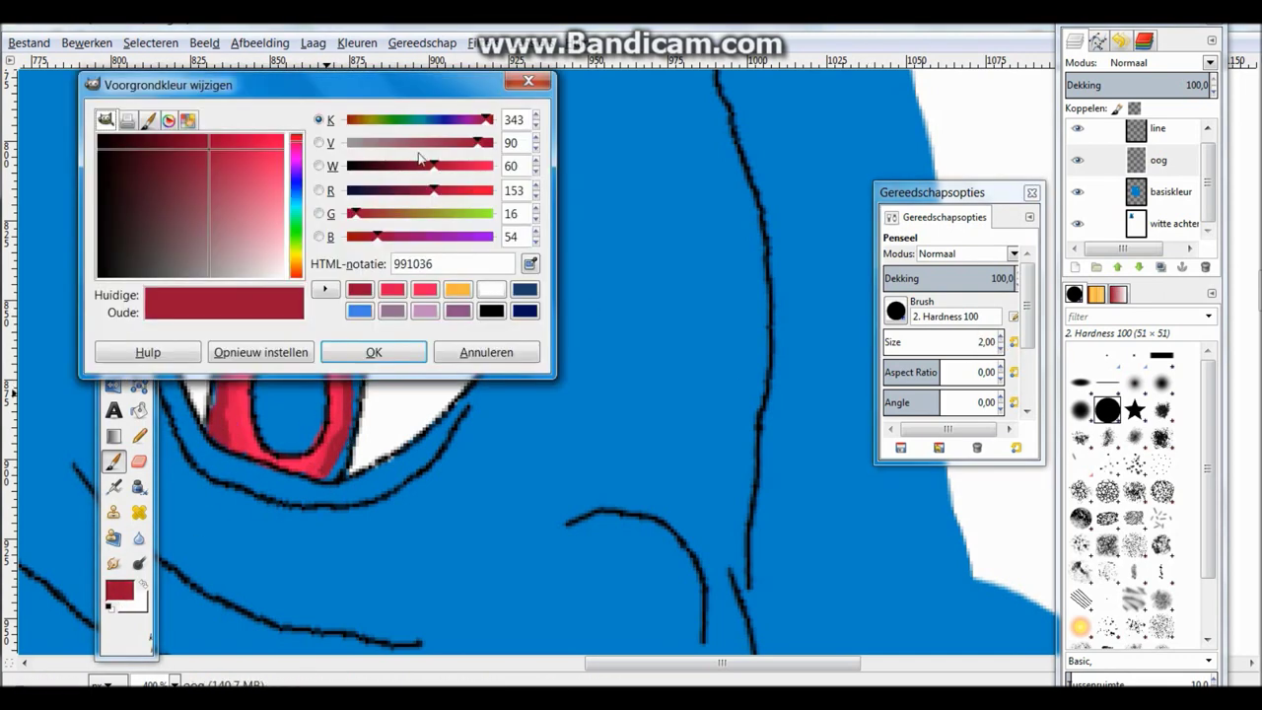
mouse_move(237, 313)
mouse_down()
mouse_move(309, 289)
mouse_move(357, 414)
mouse_up()
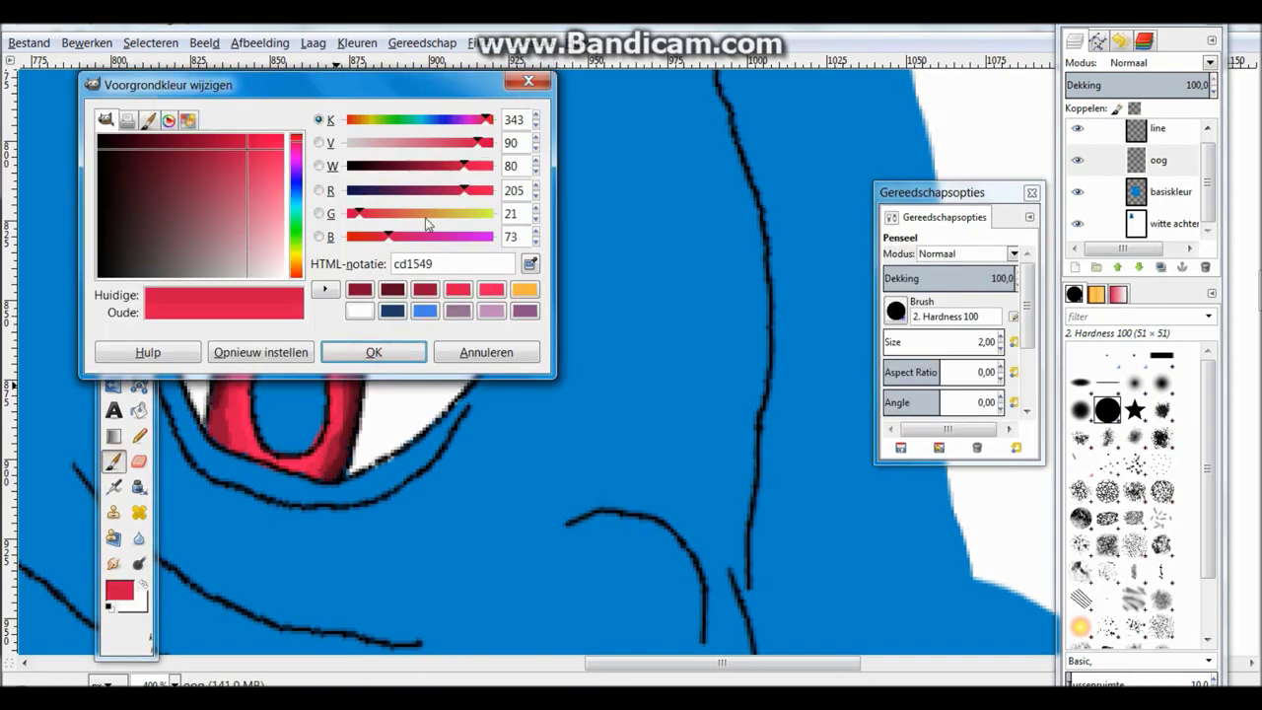
click(373, 352)
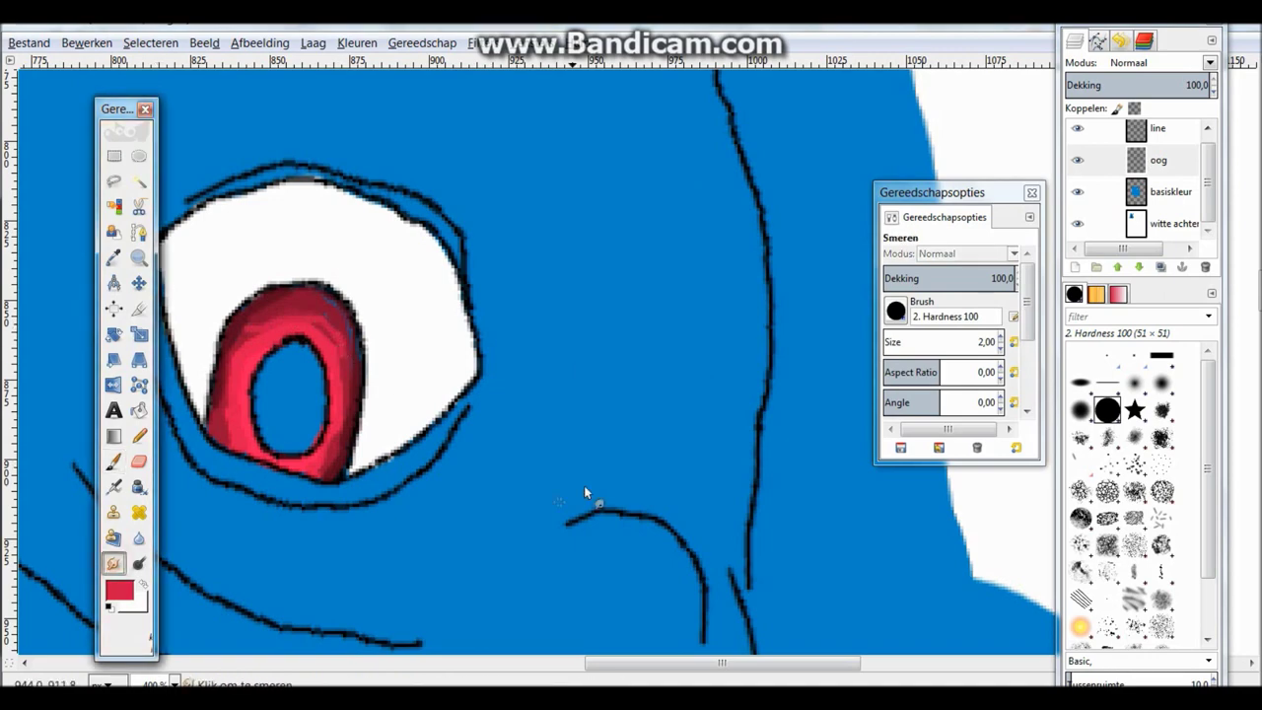
Step: Blend the red shading in the iris with the Smudge tool at opacity 26 and size 14
click(113, 562)
scroll(313, 158, down, 3)
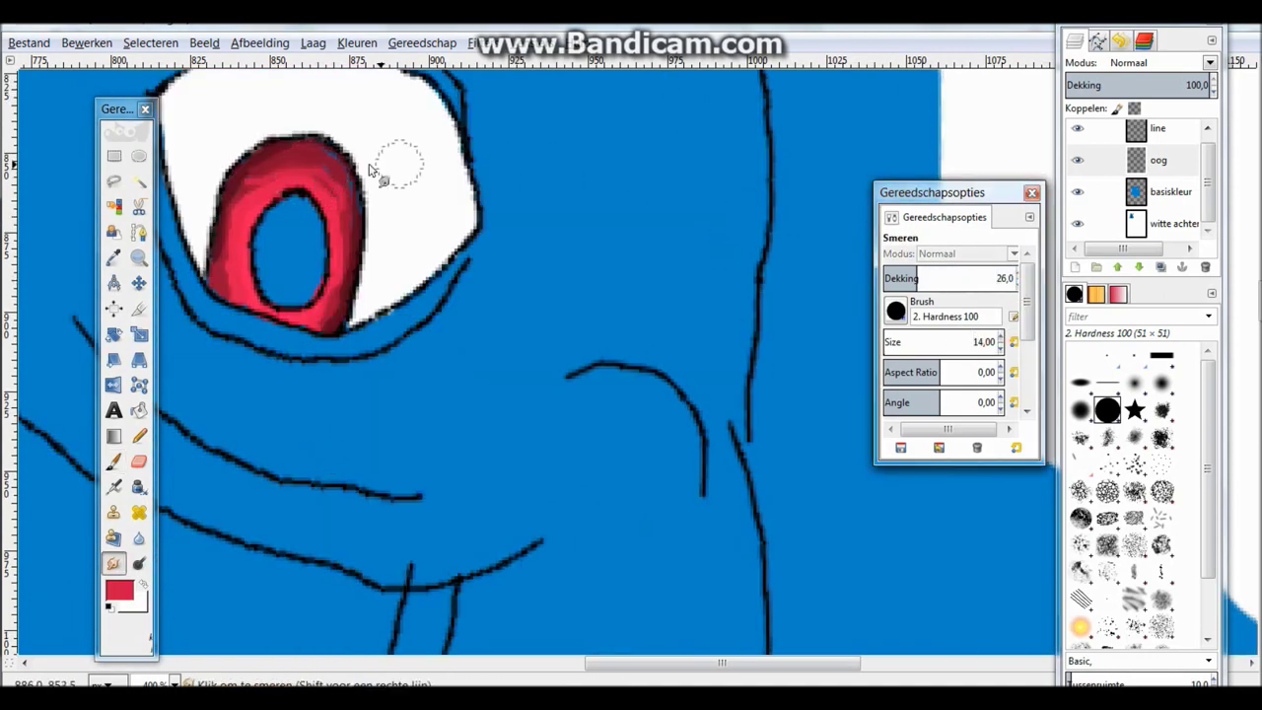
click(389, 207)
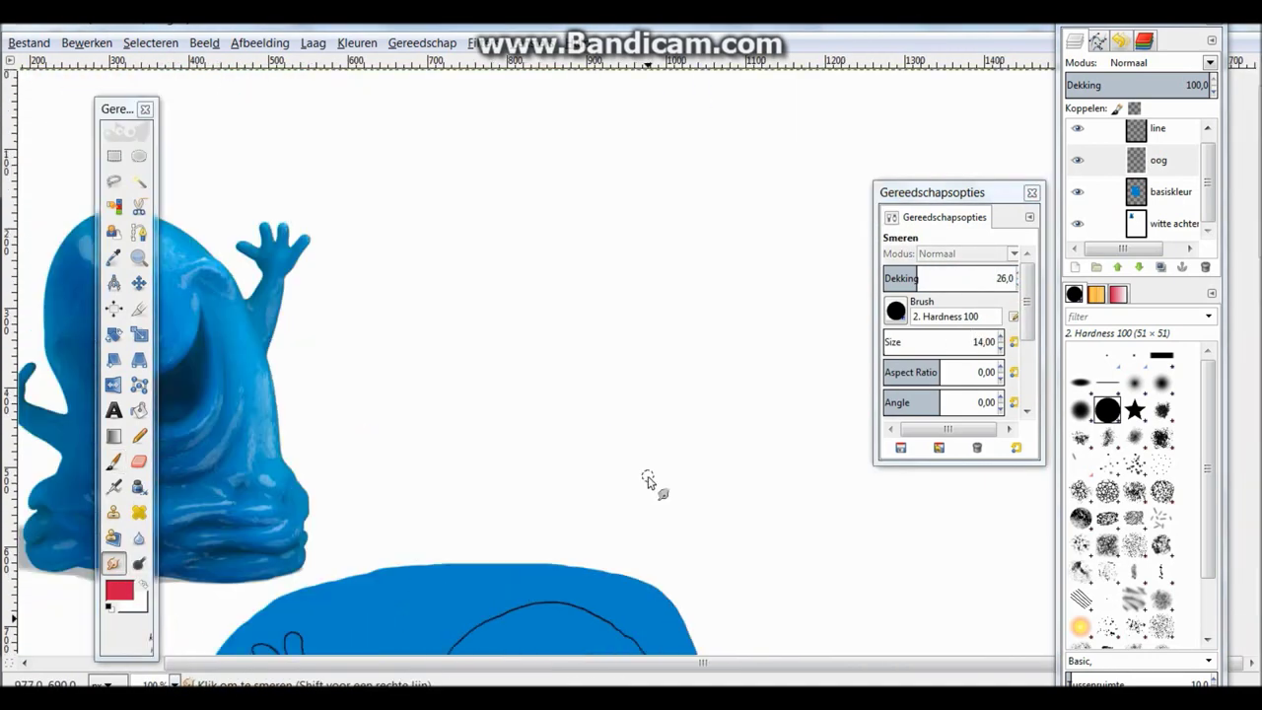
Step: Paint the pupil solid black with the 2. Hardness 100 brush at size 14 and opacity 100
scroll(422, 142, down, 5)
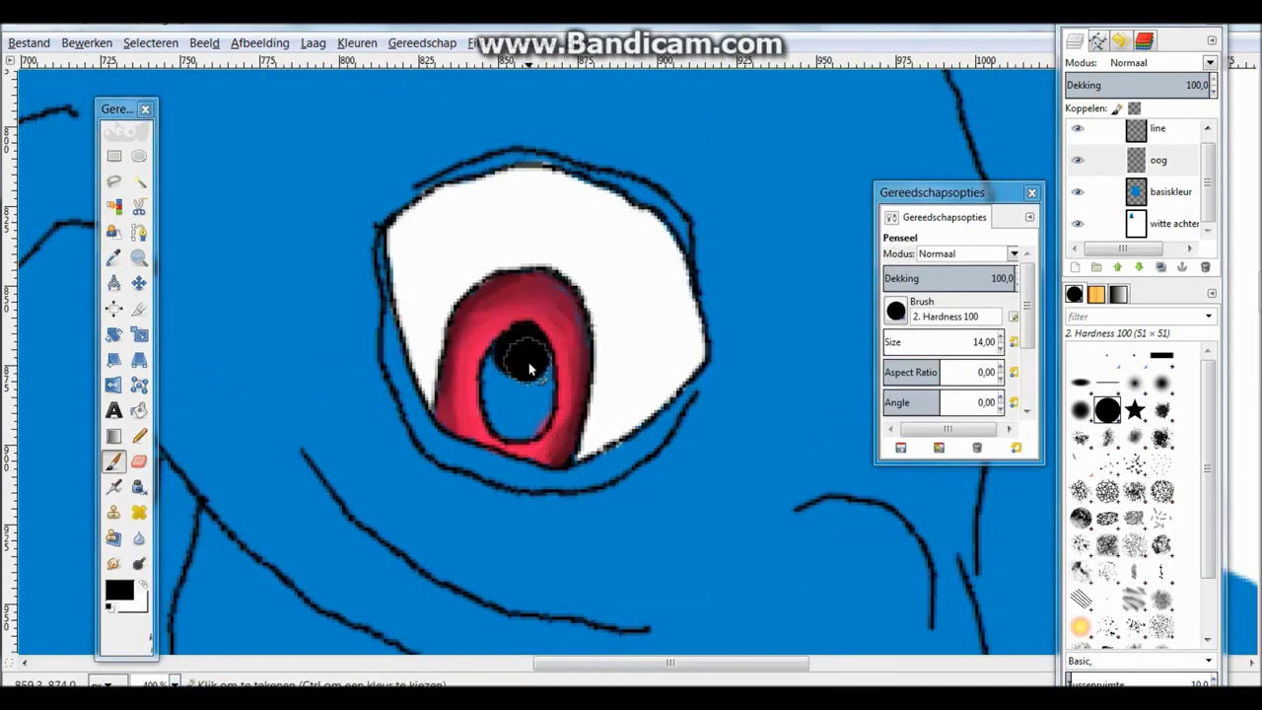
mouse_move(528, 367)
mouse_down()
mouse_move(532, 419)
mouse_move(508, 419)
mouse_move(509, 363)
mouse_move(537, 384)
mouse_up()
key(ctrl+z)
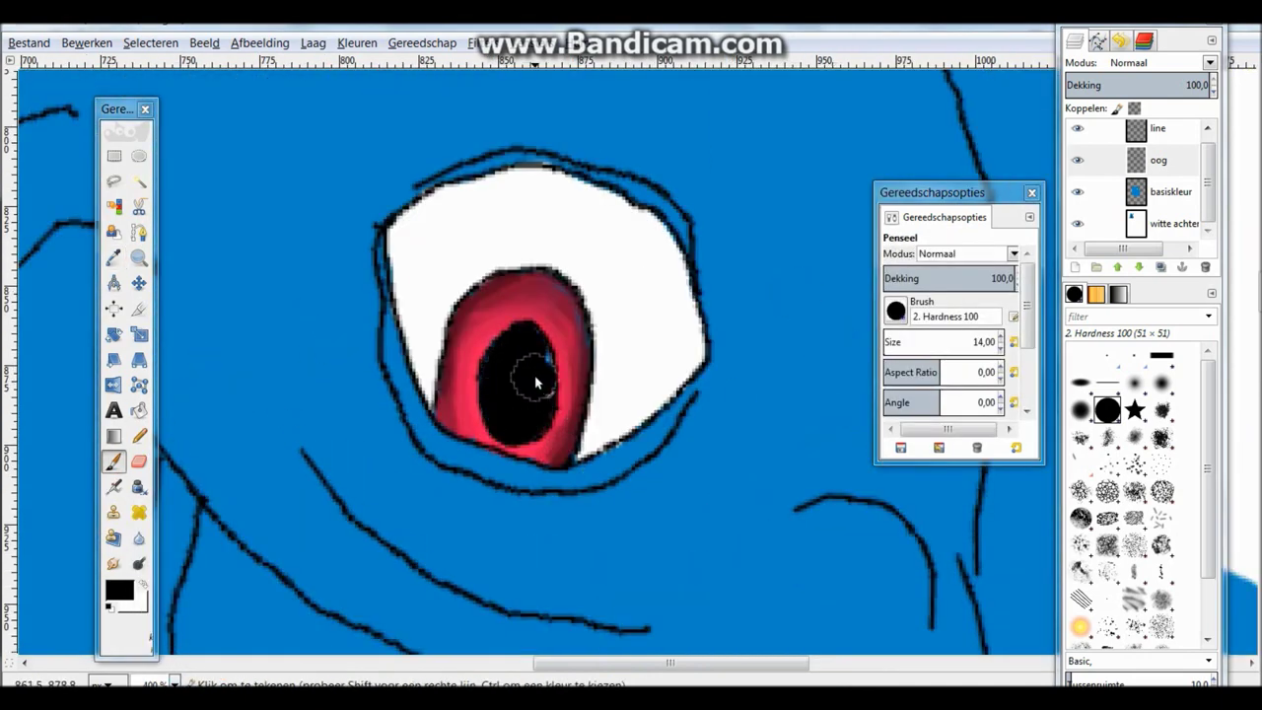
Step: Choose a greyish purple foreground colour and shade one side of the eye white with brush size 19 at opacities 29 and 13
click(120, 589)
click(371, 349)
scroll(994, 341, down, 8)
click(922, 278)
key(1)
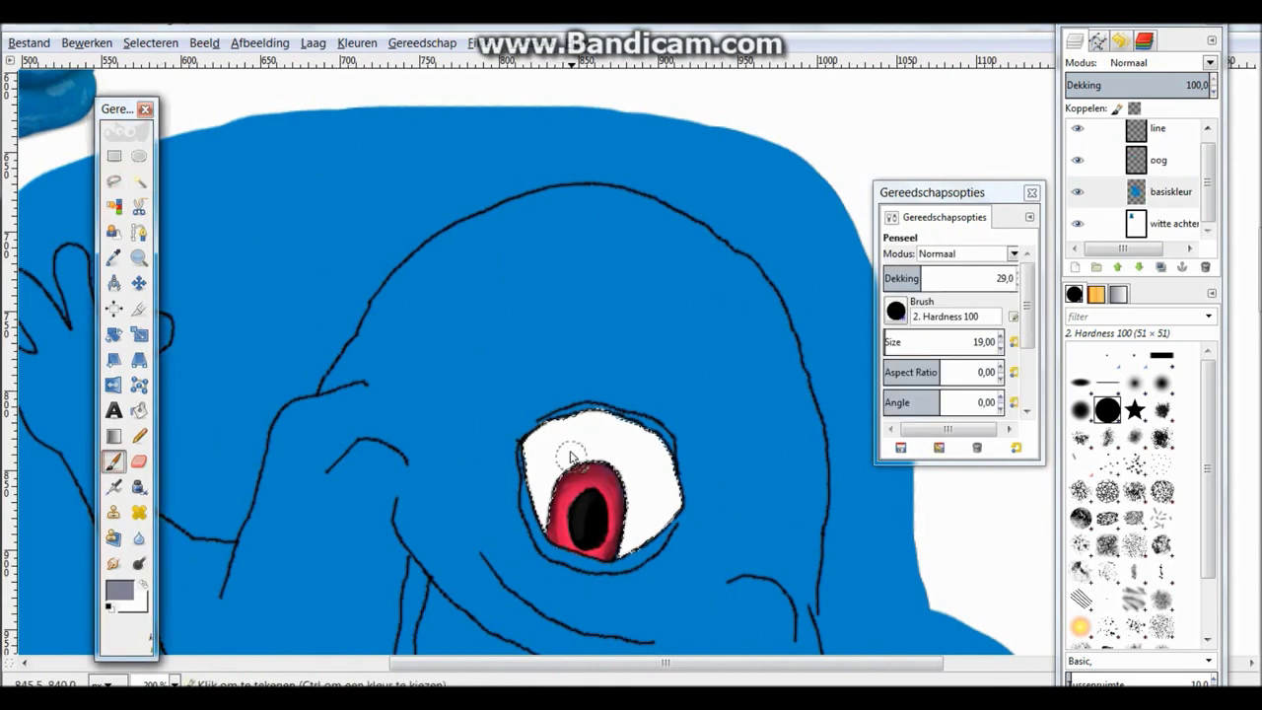
drag(548, 430, 540, 463)
click(899, 278)
click(563, 428)
key(1)
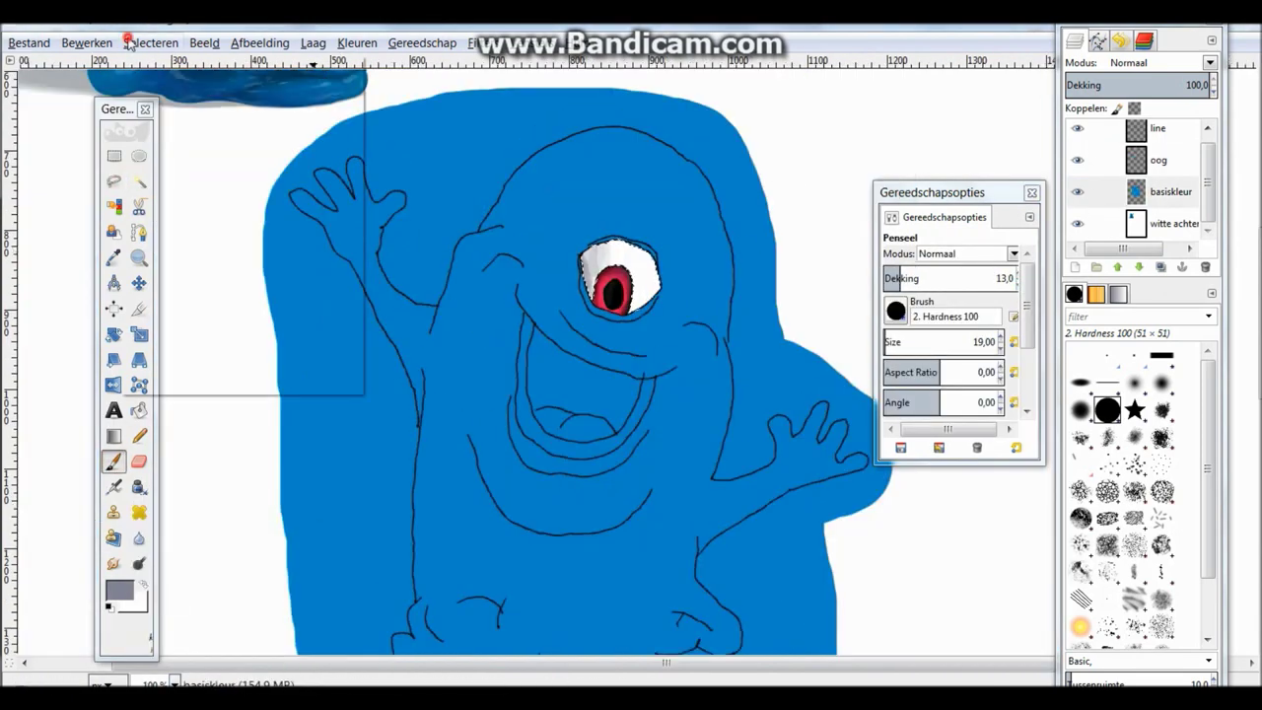
Step: Add a new layer named lichtlaag1 directly above the basiskleur layer and save the image
scroll(448, 244, up, 5)
key(ctrl+shift+n)
text(licht)
key(Return)
click(1158, 191)
key(ctrl+s)
Step: Sample a dark blue from the reference monster and ready the paintbrush at size 2 and opacity 28 near the drawn eye
key(o)
click(160, 241)
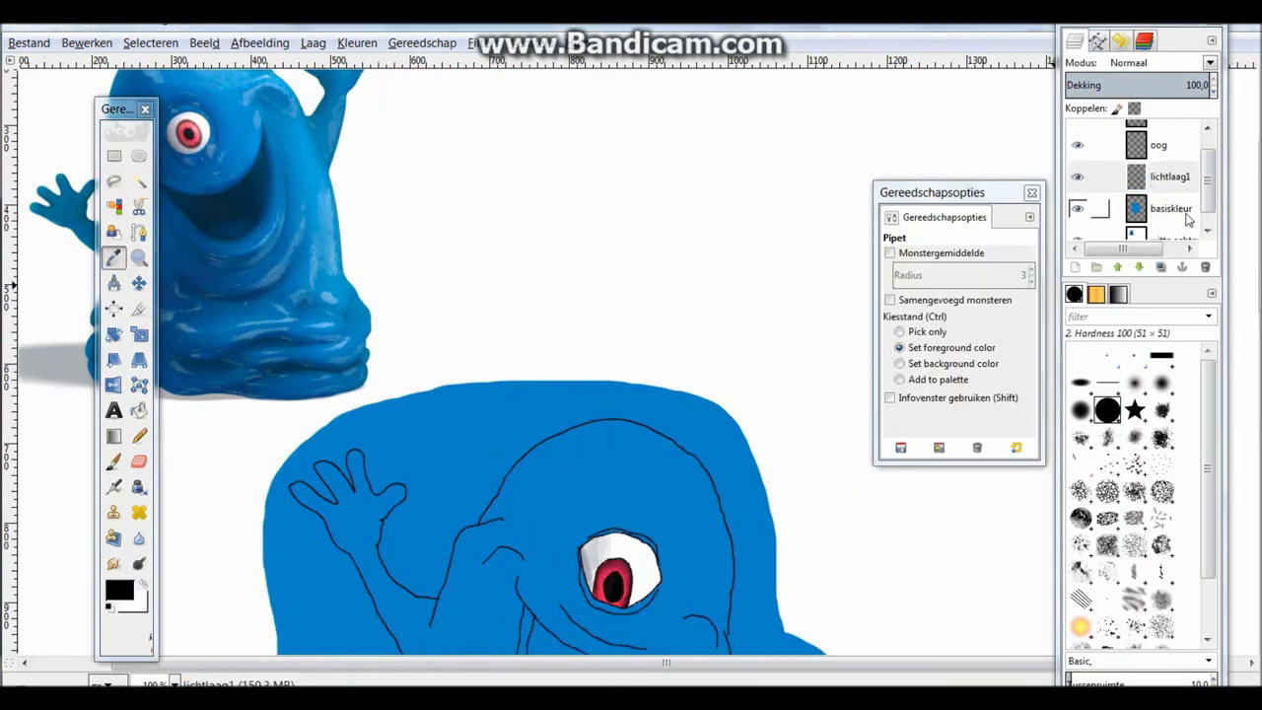
click(114, 460)
scroll(591, 394, down, 3)
click(173, 683)
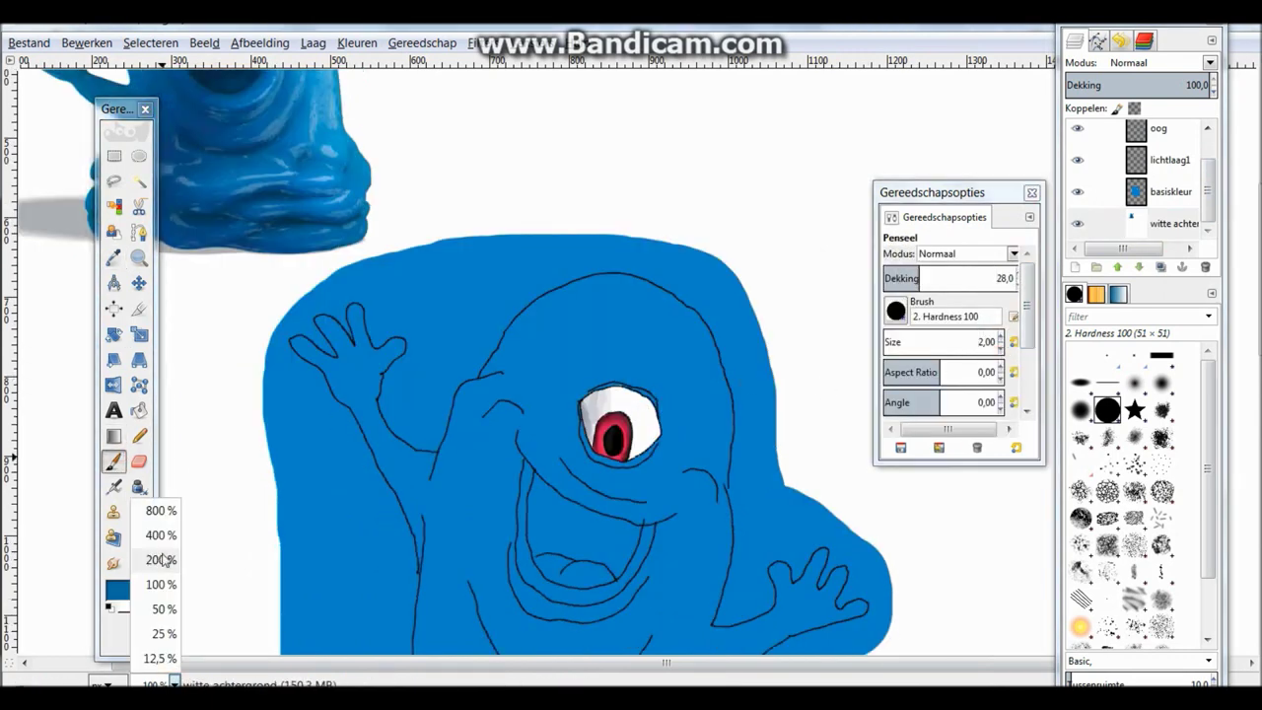
click(158, 510)
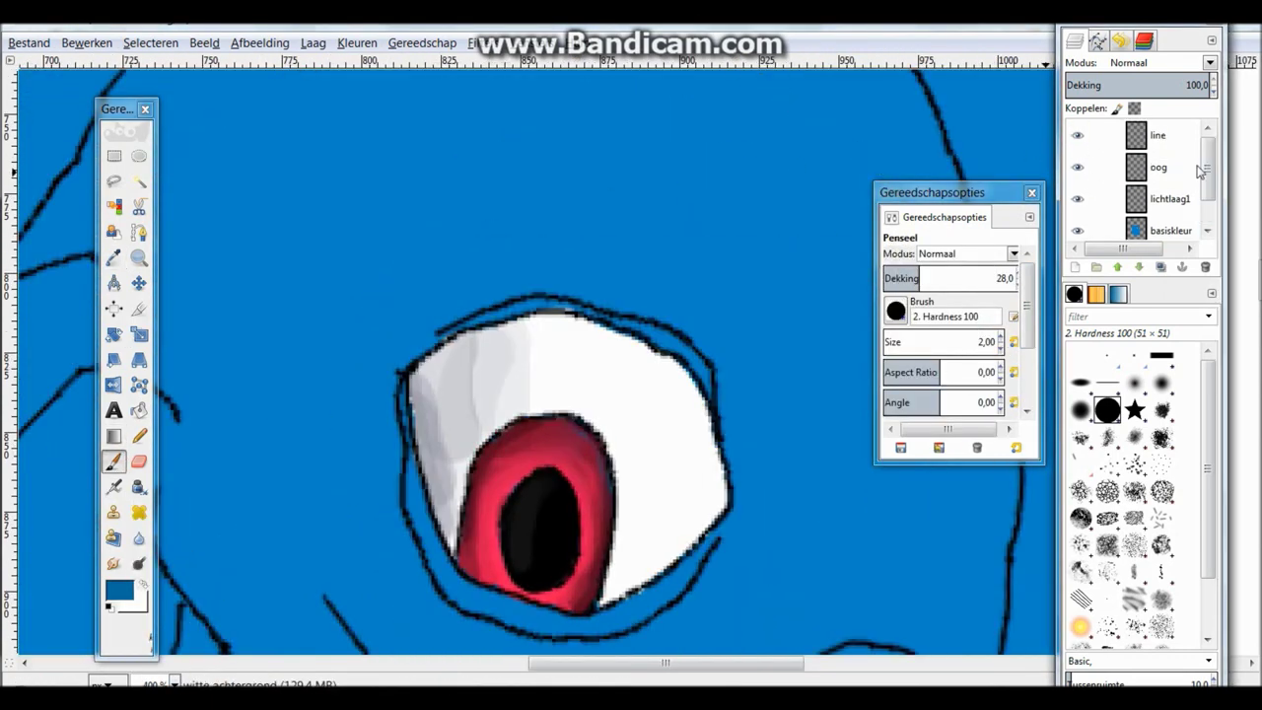
Step: Paint dark blue strokes above the eye on the lichtlaag1 layer while the line layer is temporarily hidden
click(1168, 198)
click(1076, 135)
drag(439, 313, 548, 281)
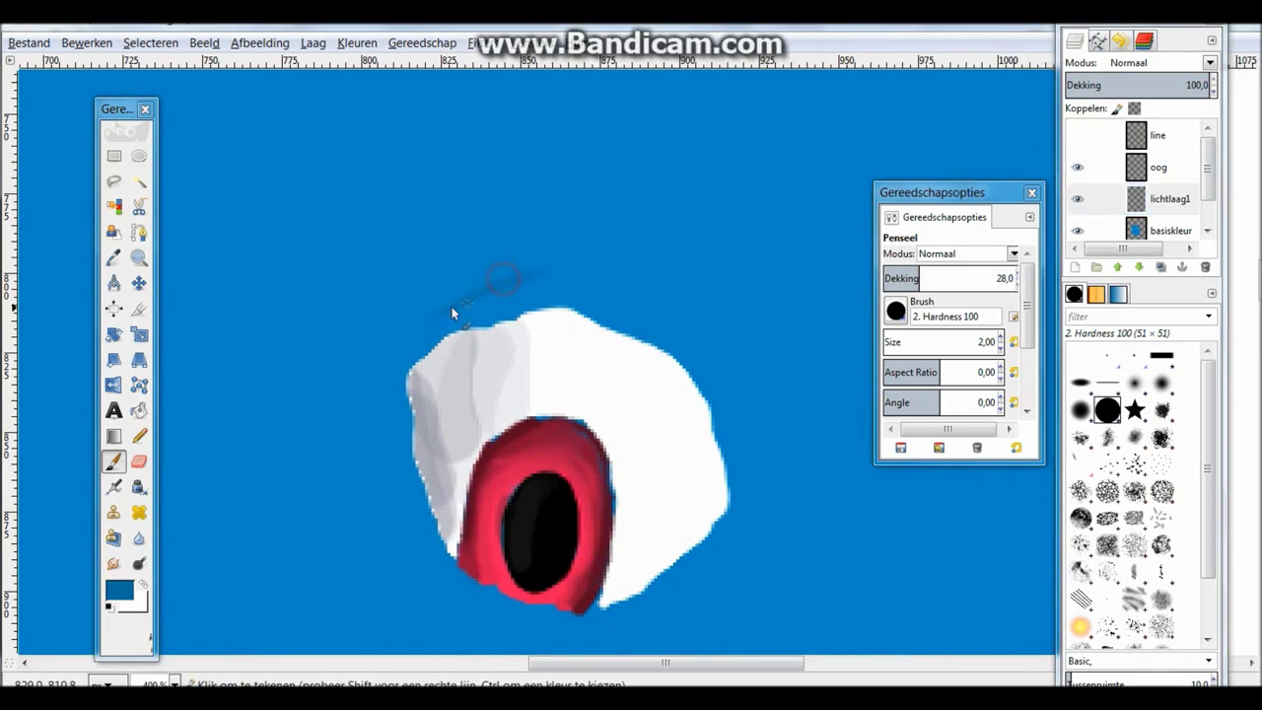
click(1076, 135)
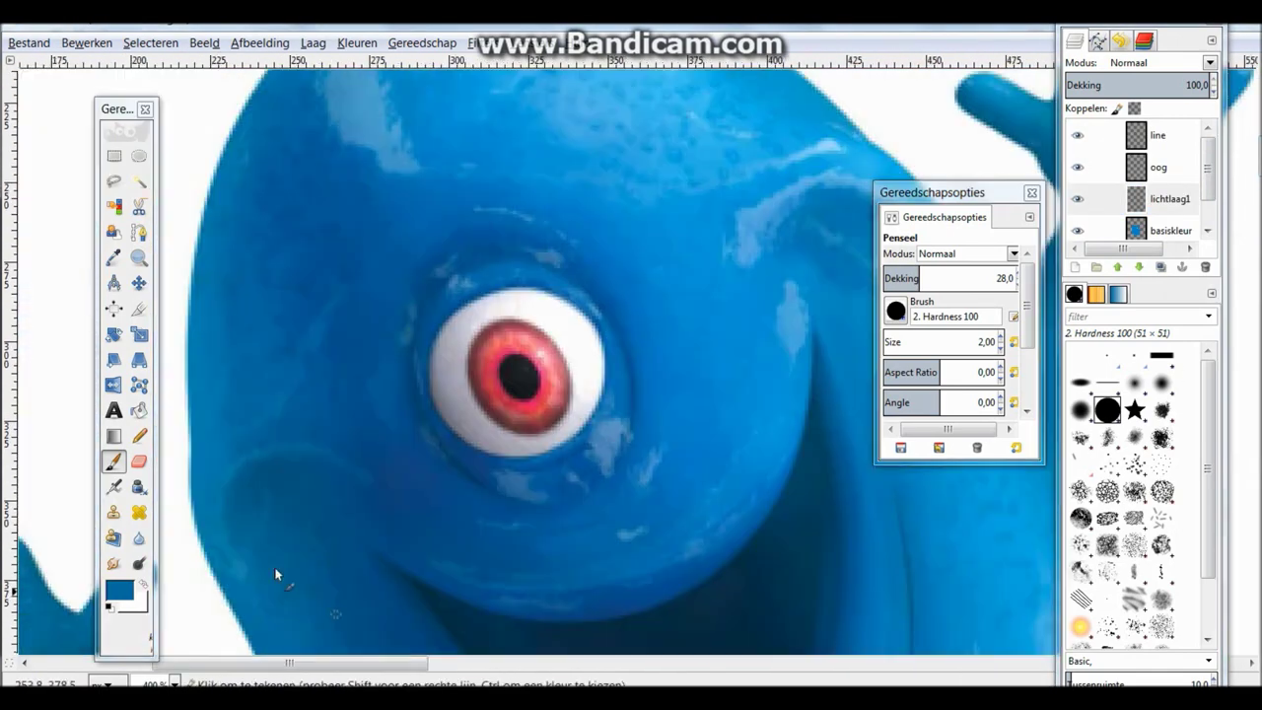
Step: Sample a darker blue from around the reference eye and paint a shadow ring around the drawn eye on lichtlaag1
key(o)
scroll(1176, 227, down, 1)
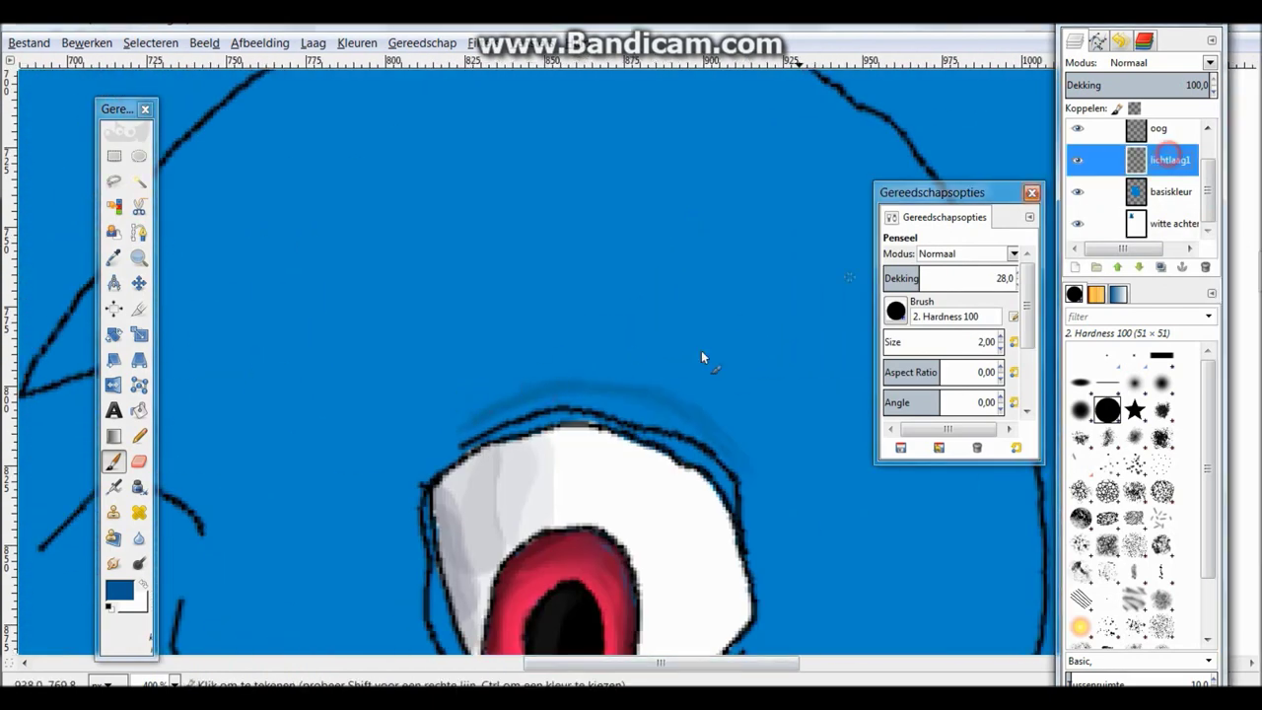
drag(701, 357, 587, 383)
scroll(767, 568, down, 5)
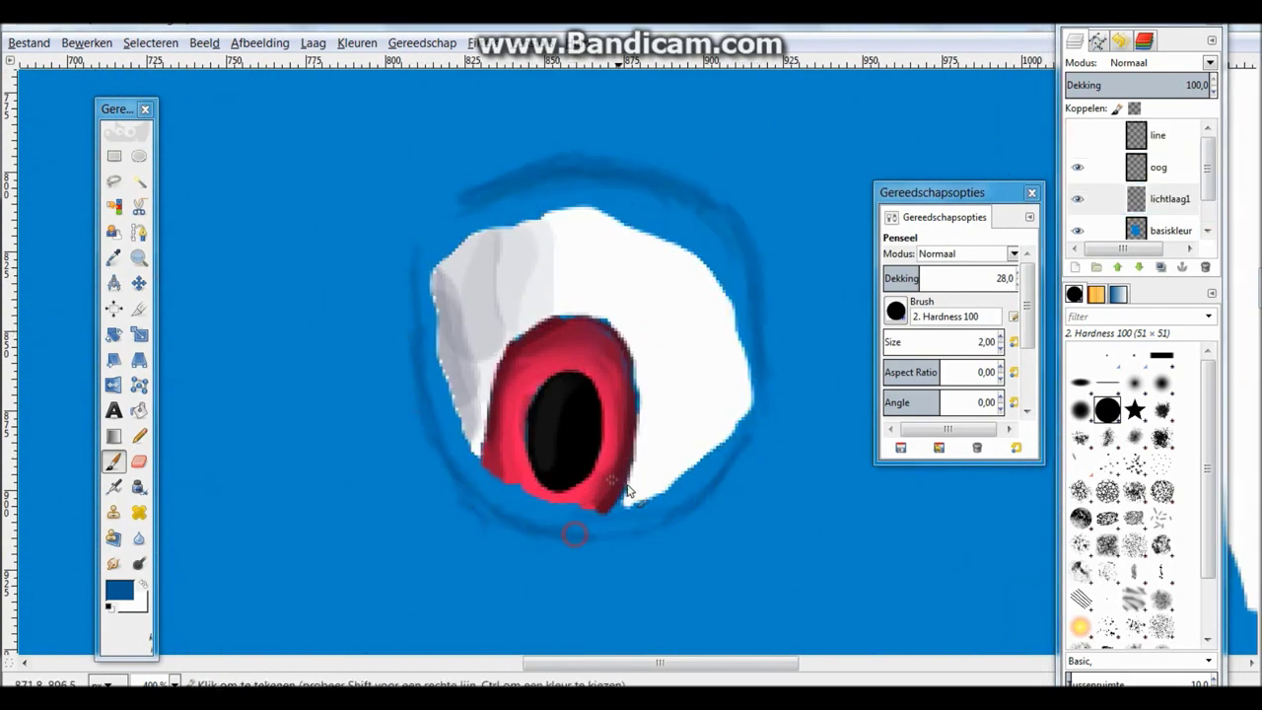
Step: Erase the outer eyelid lines around the eye on the line layer with a size 2 eraser at opacity 100
key(shift+e)
mouse_move(721, 242)
mouse_down()
mouse_move(740, 291)
mouse_move(747, 267)
mouse_move(766, 432)
mouse_move(728, 478)
mouse_up()
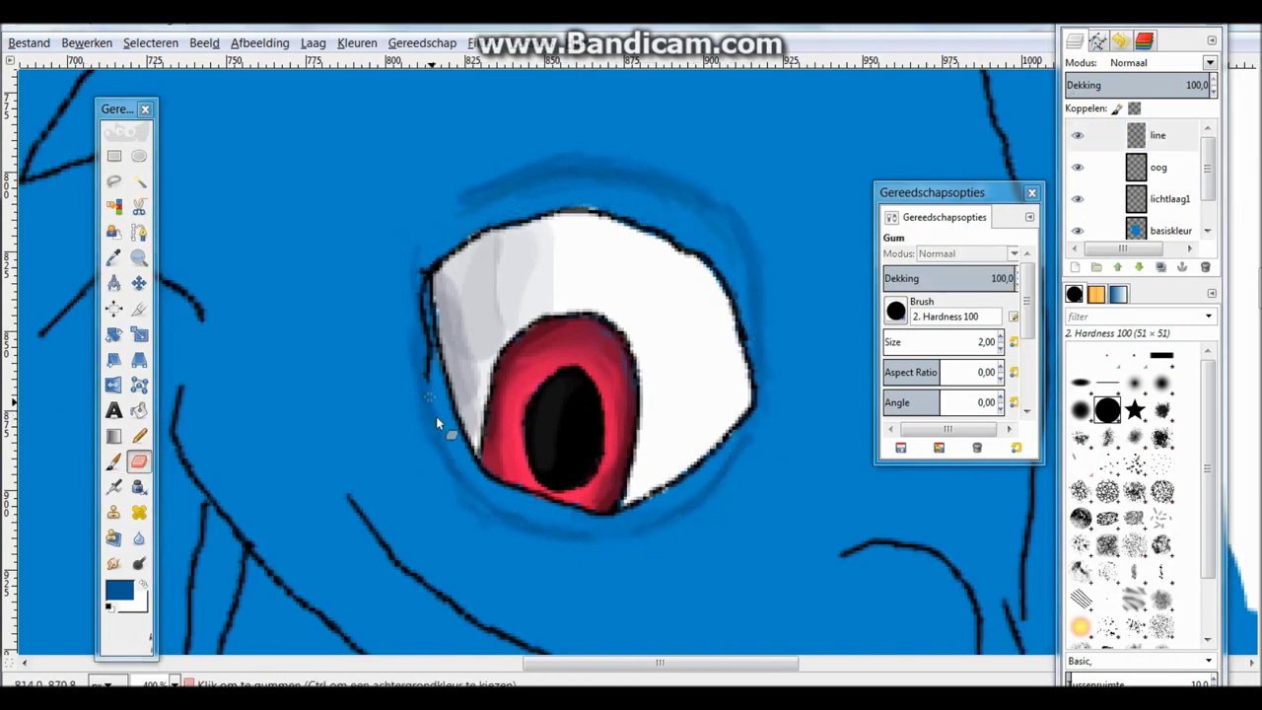
key(shift+ctrl+j)
Step: Sample a softer blue from the reference monster, paint it between the eye and its shadow ring on lichtlaag1, and save the image
click(1168, 230)
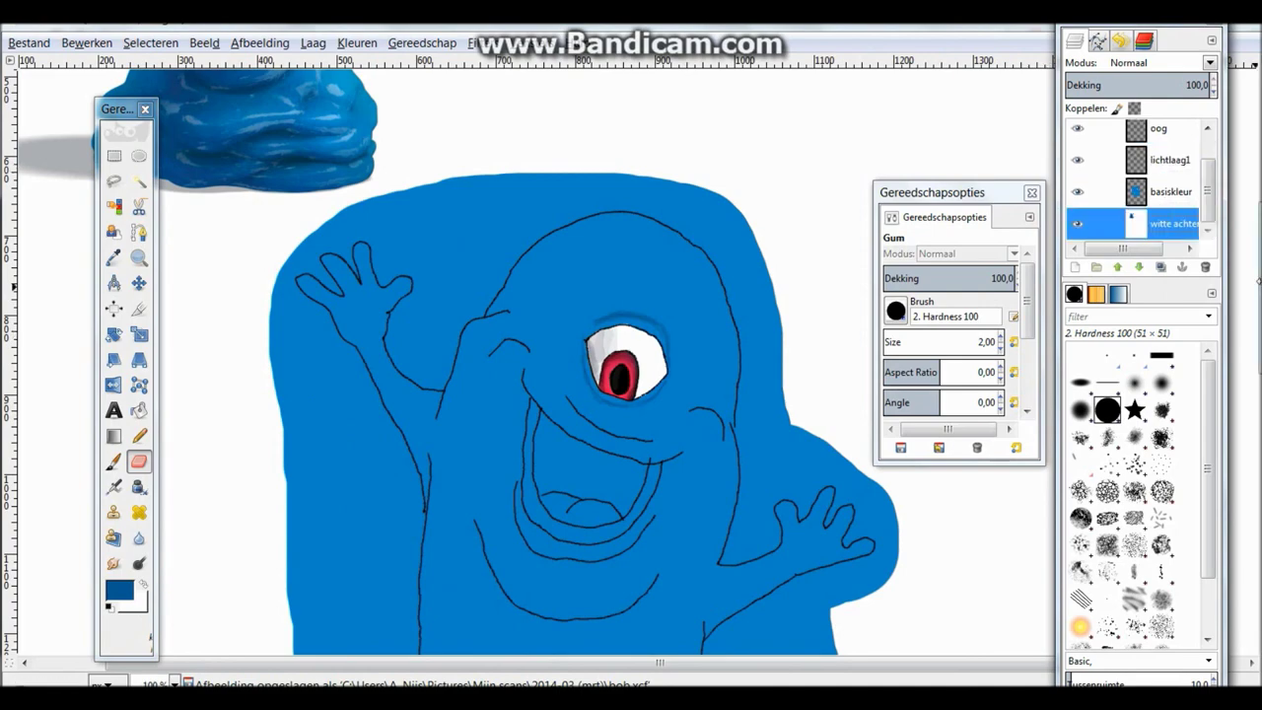
key(1)
click(114, 257)
click(113, 460)
key(2)
click(148, 683)
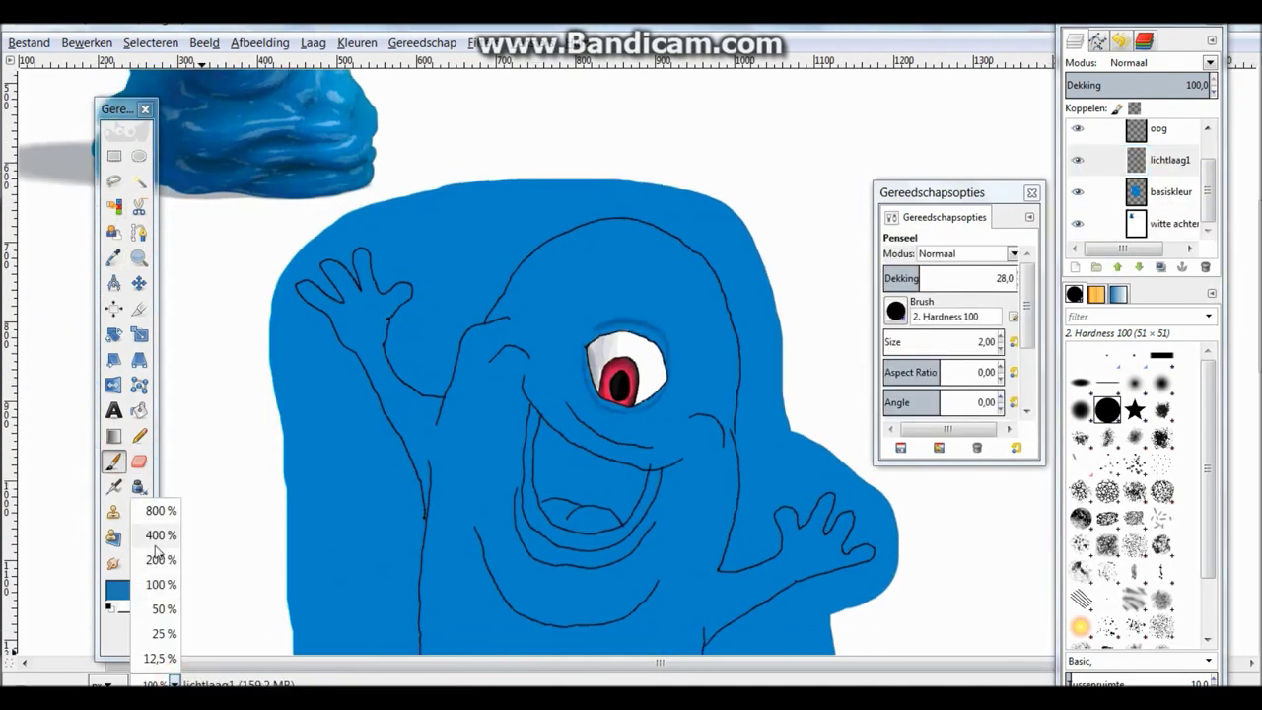
click(158, 537)
drag(483, 261, 661, 242)
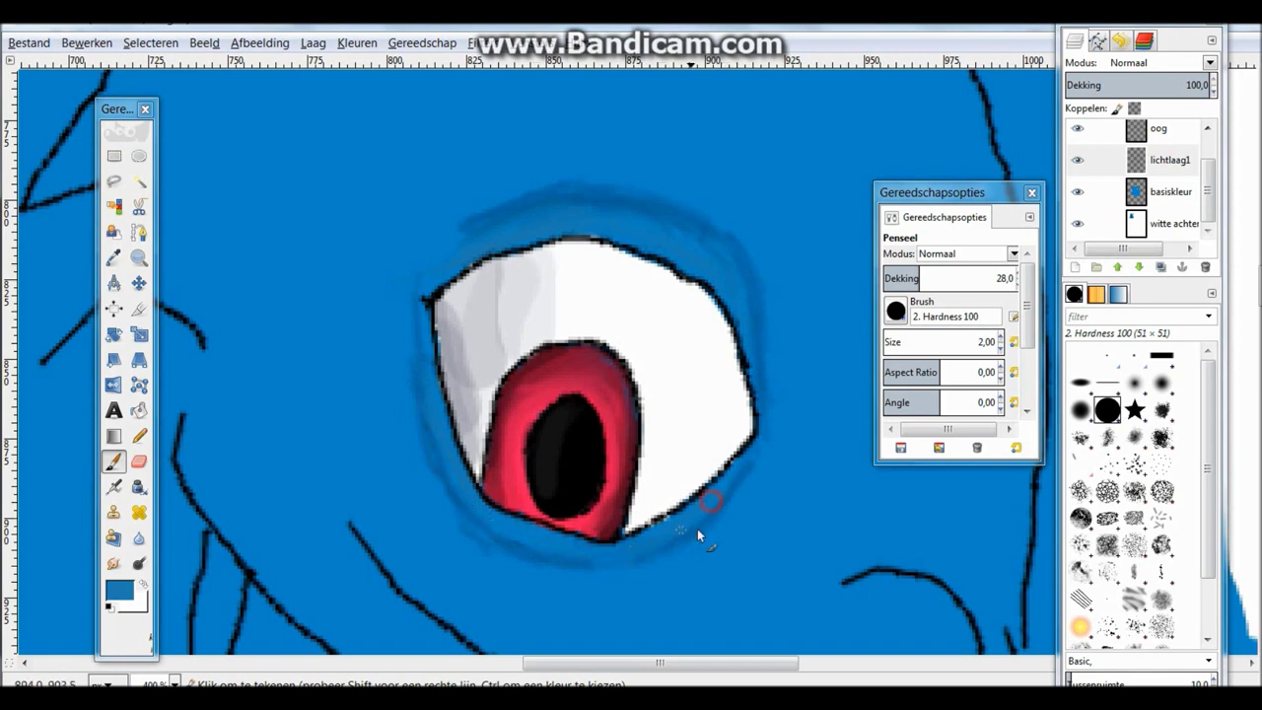
key(ctrl+s)
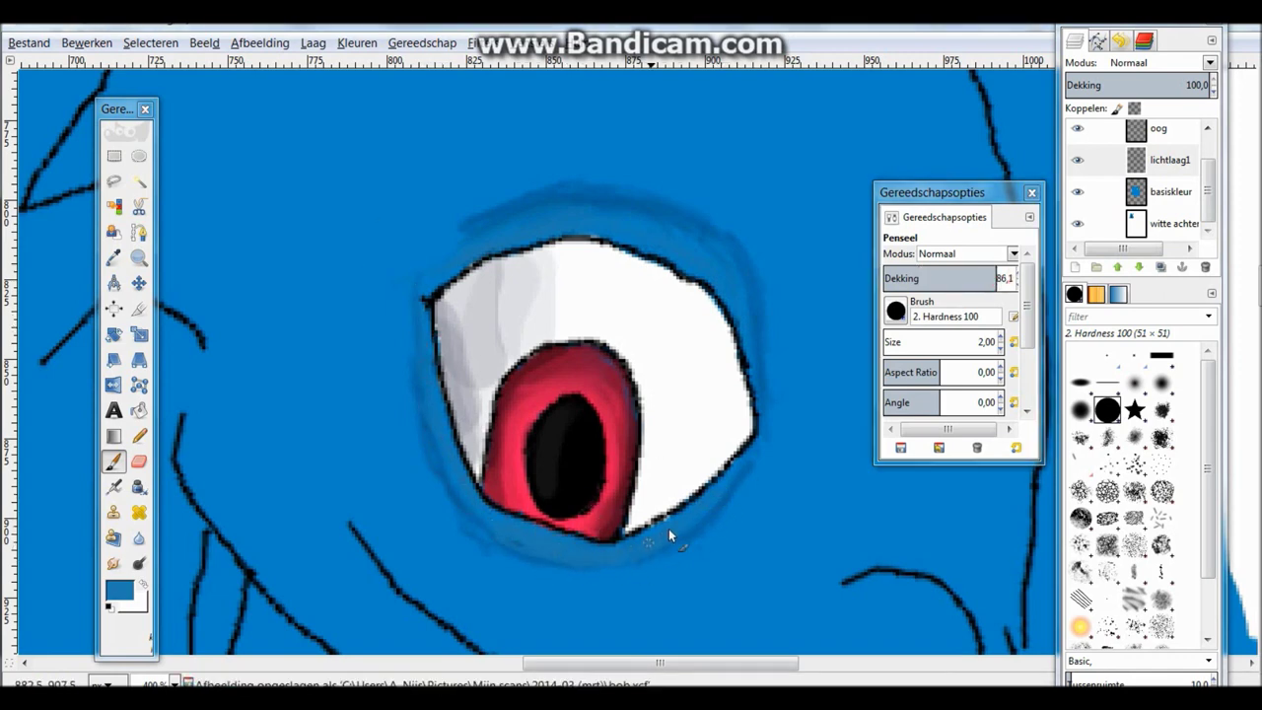
Step: Sample a light blue from the reference monster and paint small highlights around the eye on lichtlaag1 at opacity 43,1
click(158, 683)
click(158, 563)
click(158, 683)
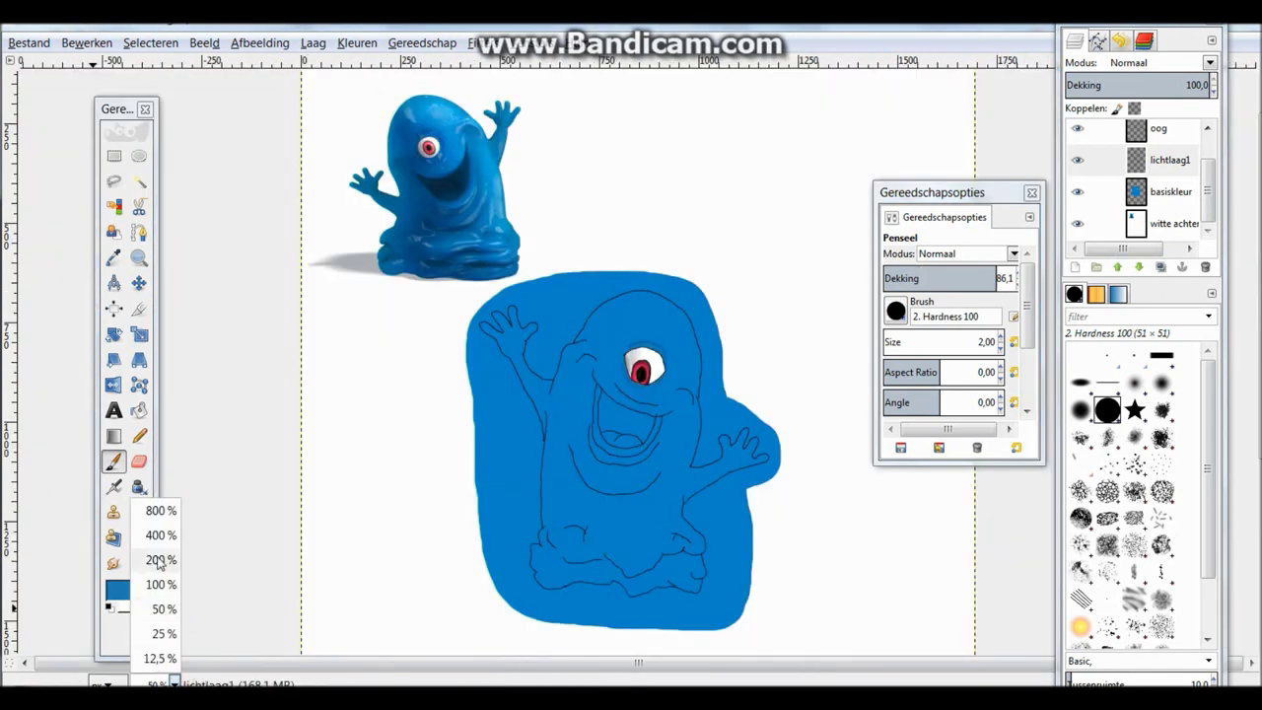
click(157, 508)
key(o)
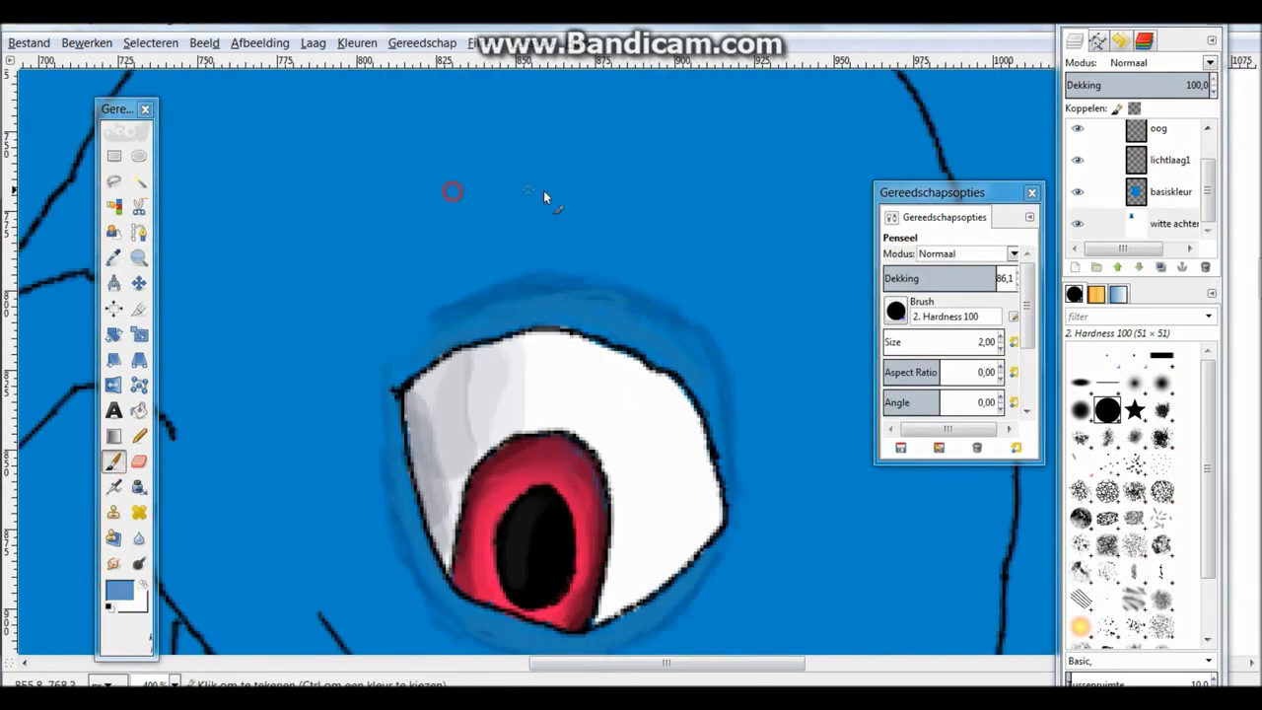
click(1018, 286)
text(43,1)
click(474, 310)
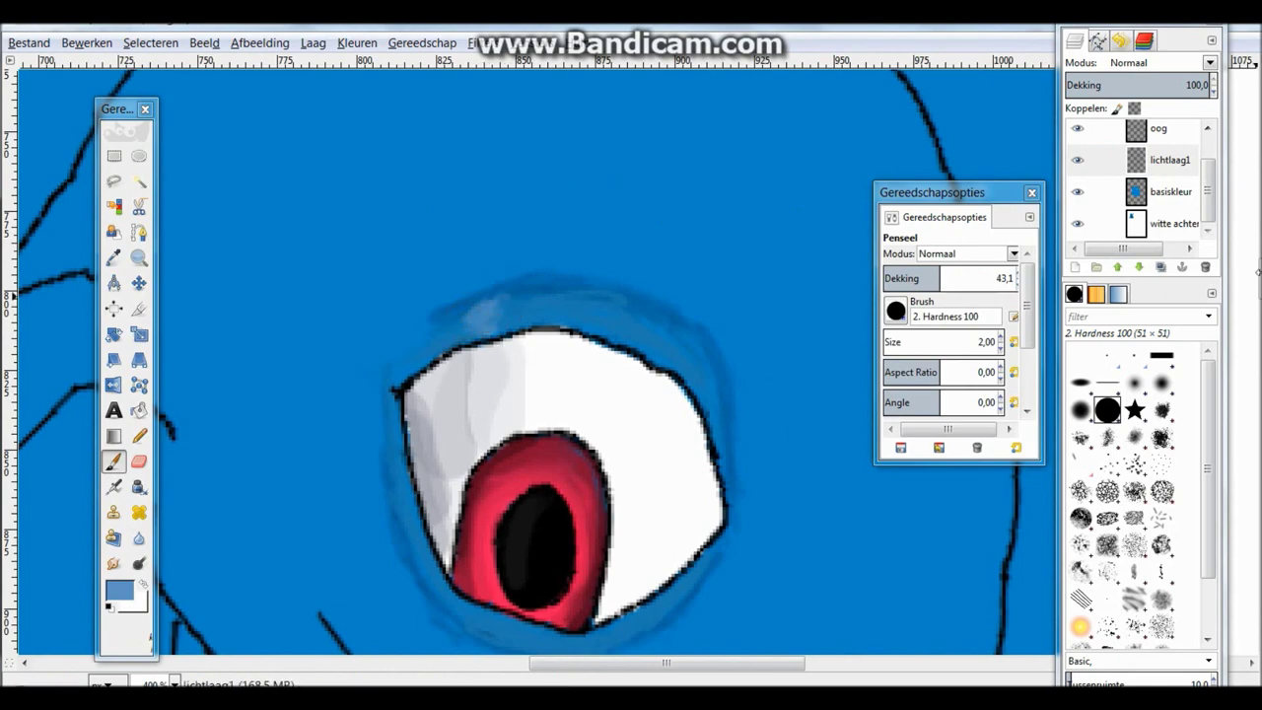
scroll(704, 394, down, 4)
scroll(673, 333, up, 4)
key(1)
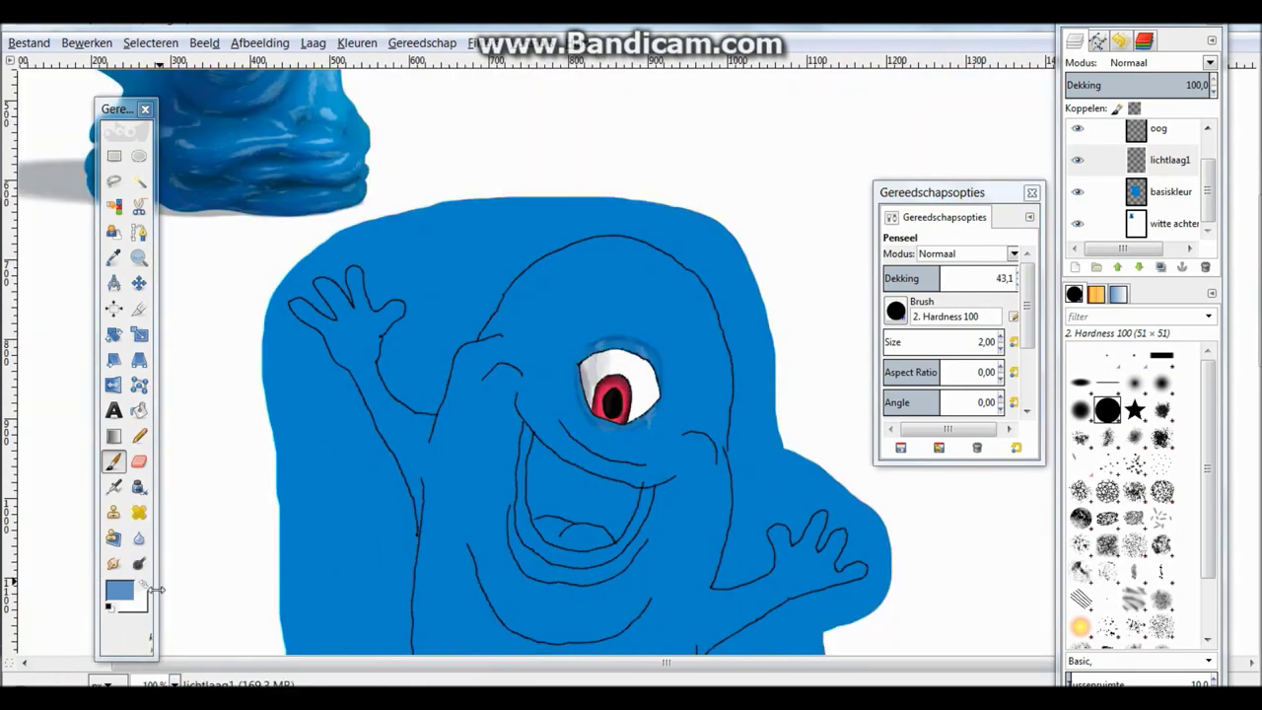
Step: Sample a mid blue from the reference monster for the paintbrush at opacity 100
key(Tab)
scroll(673, 332, up, 3)
key(Tab)
key(o)
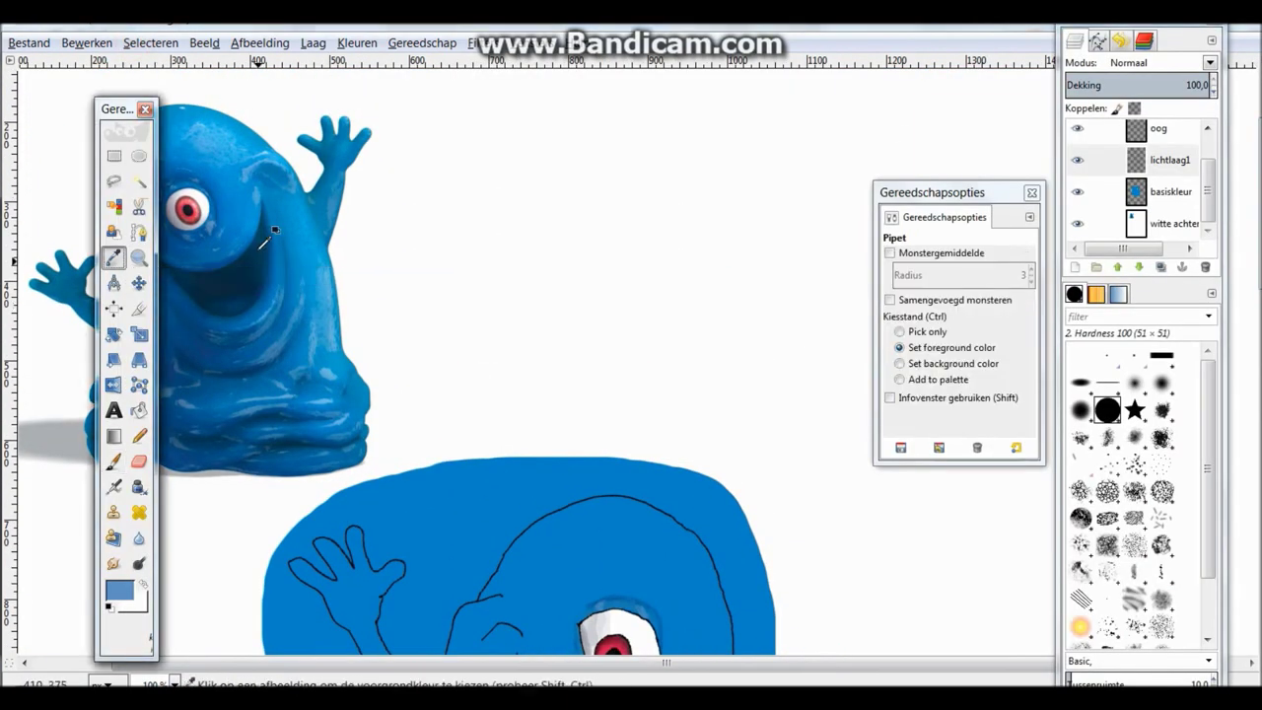
key(d)
click(243, 216)
key(p)
scroll(578, 320, down, 8)
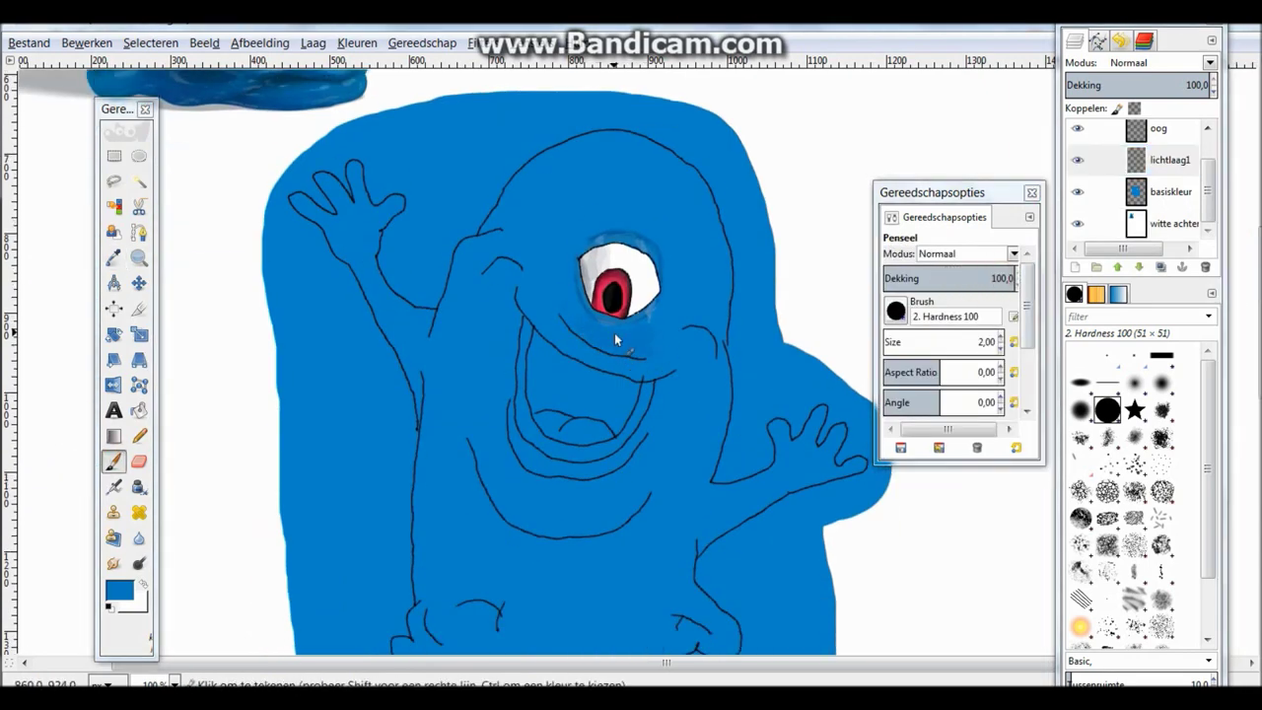
Step: Sample a dark blue from the reference monster and set the paintbrush to 2. Hardness 050 at size 20
scroll(591, 345, up, 6)
key(o)
key(d)
scroll(592, 345, left, 1)
click(253, 309)
key(p)
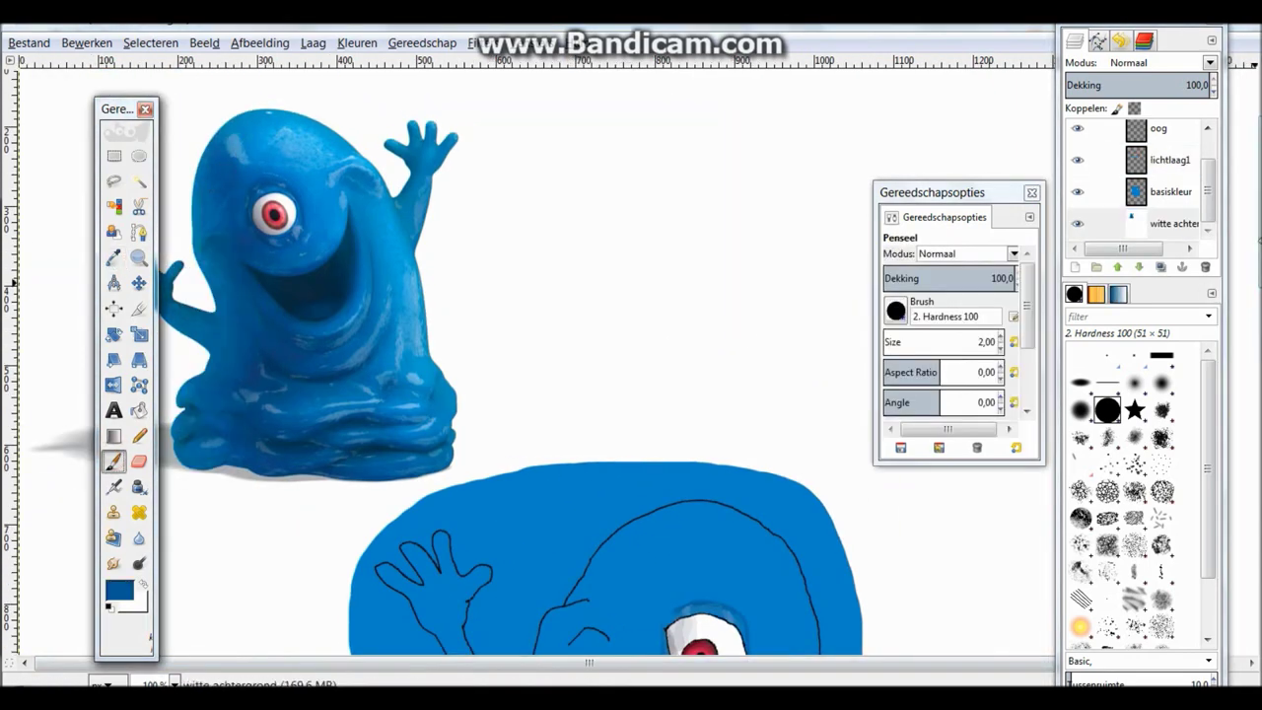
scroll(678, 310, down, 3)
scroll(895, 311, up, 2)
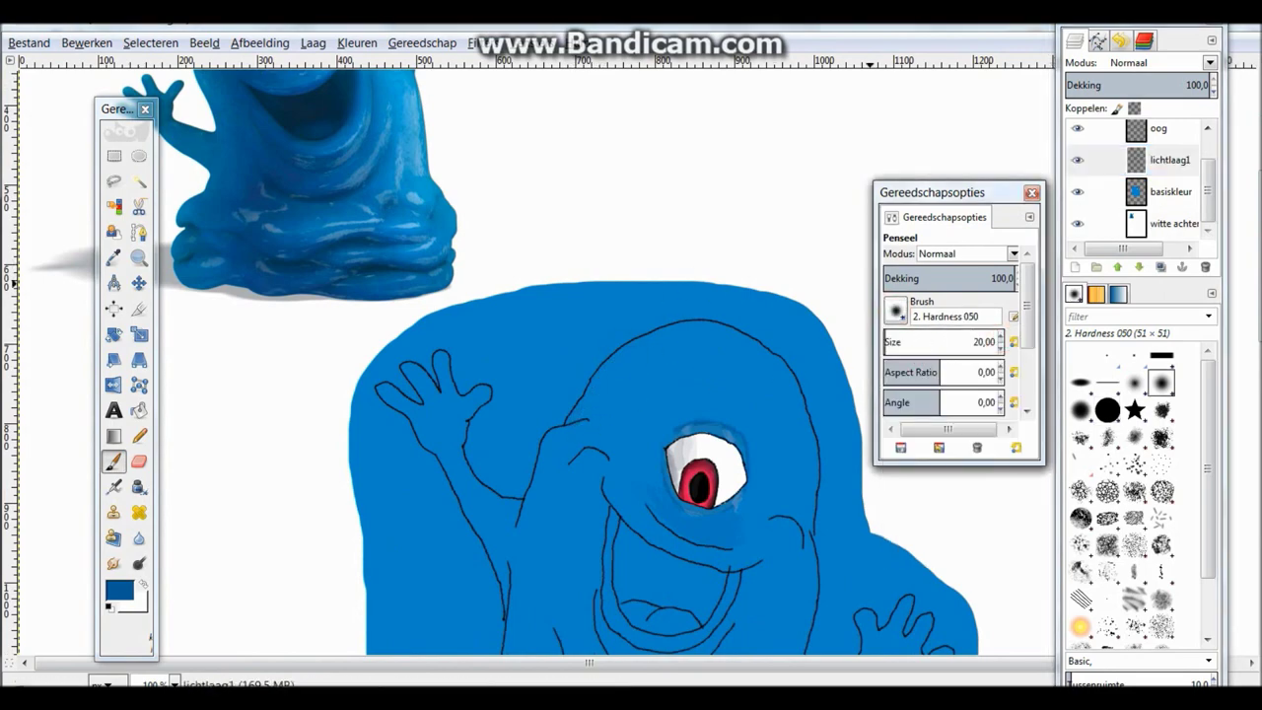
Step: Select the area inside Bob's outline and shade the side of the head near the raised arm dark blue at opacity 25,9
key(u)
click(709, 334)
key(p)
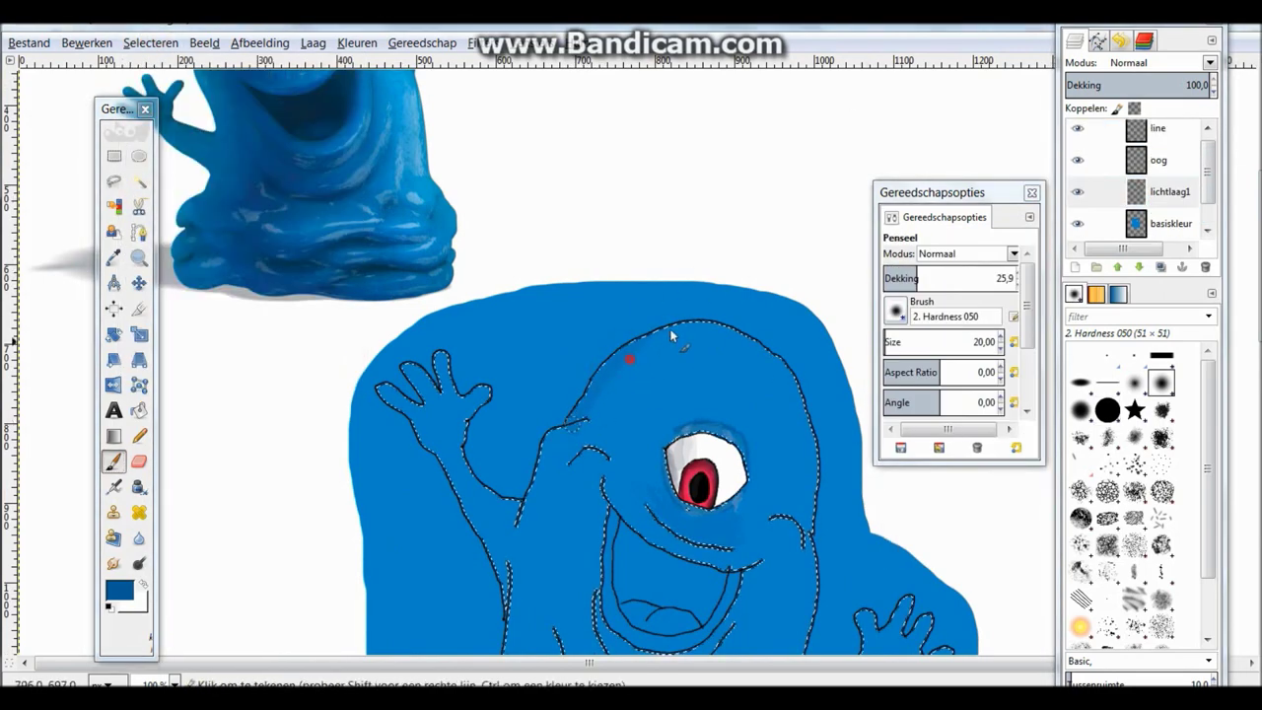
Step: Sample a light blue from the reference monster and paint a soft highlight along the opposite side of Bob's head
scroll(676, 318, up, 4)
key(o)
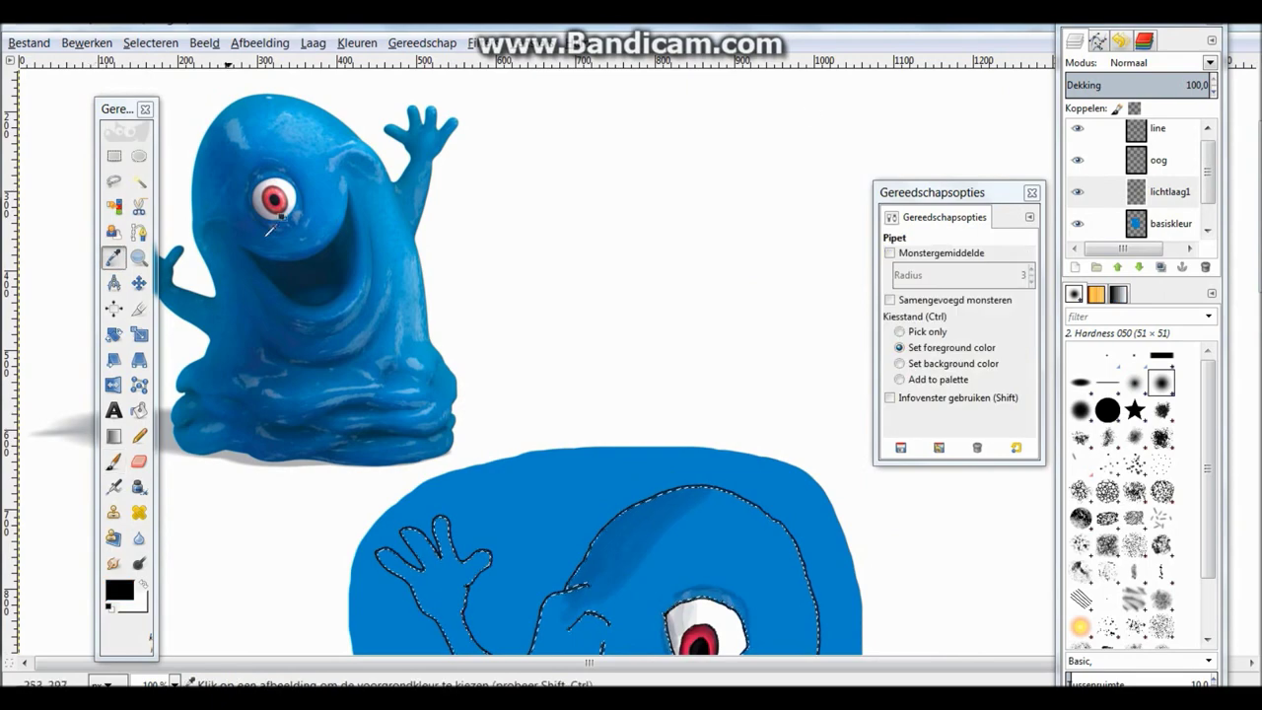
click(296, 237)
key(p)
scroll(720, 330, down, 3)
drag(720, 330, 785, 463)
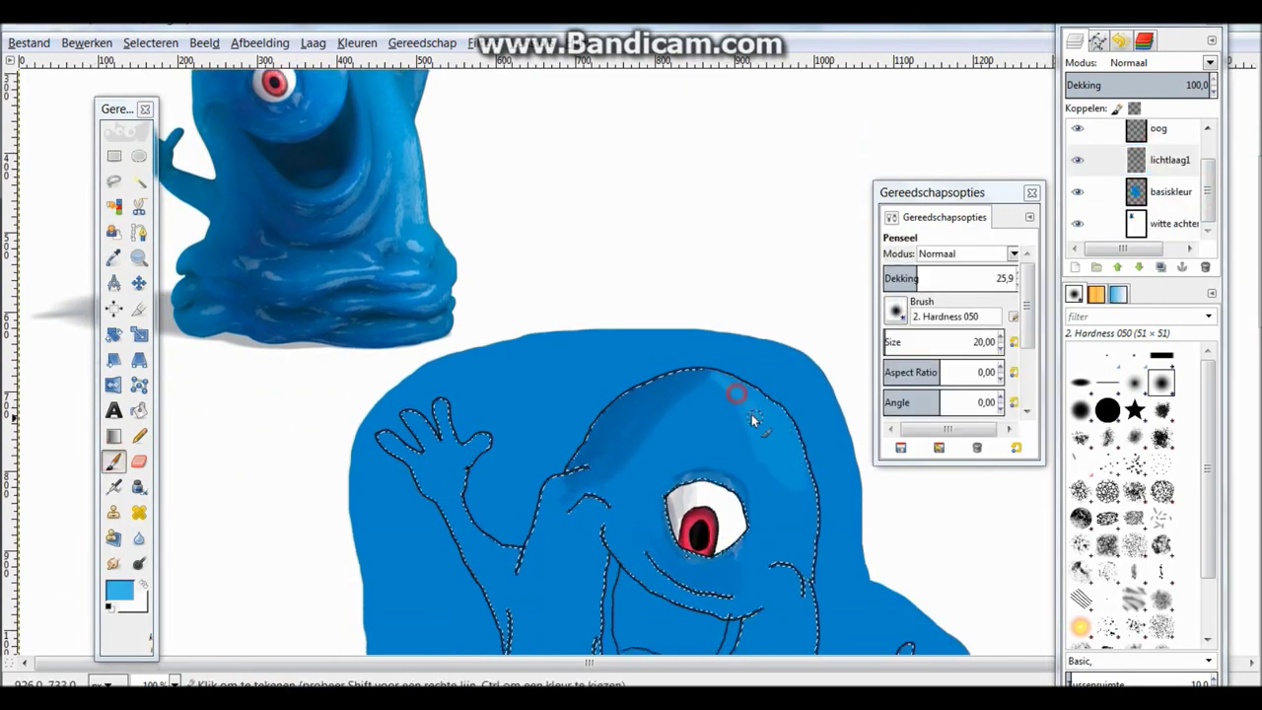
Step: Sample mid blues to blend the light and dark shading on Bob's head at opacity 25,9, and save the image
scroll(744, 394, up, 4)
key(o)
click(276, 296)
key(ctrl+s)
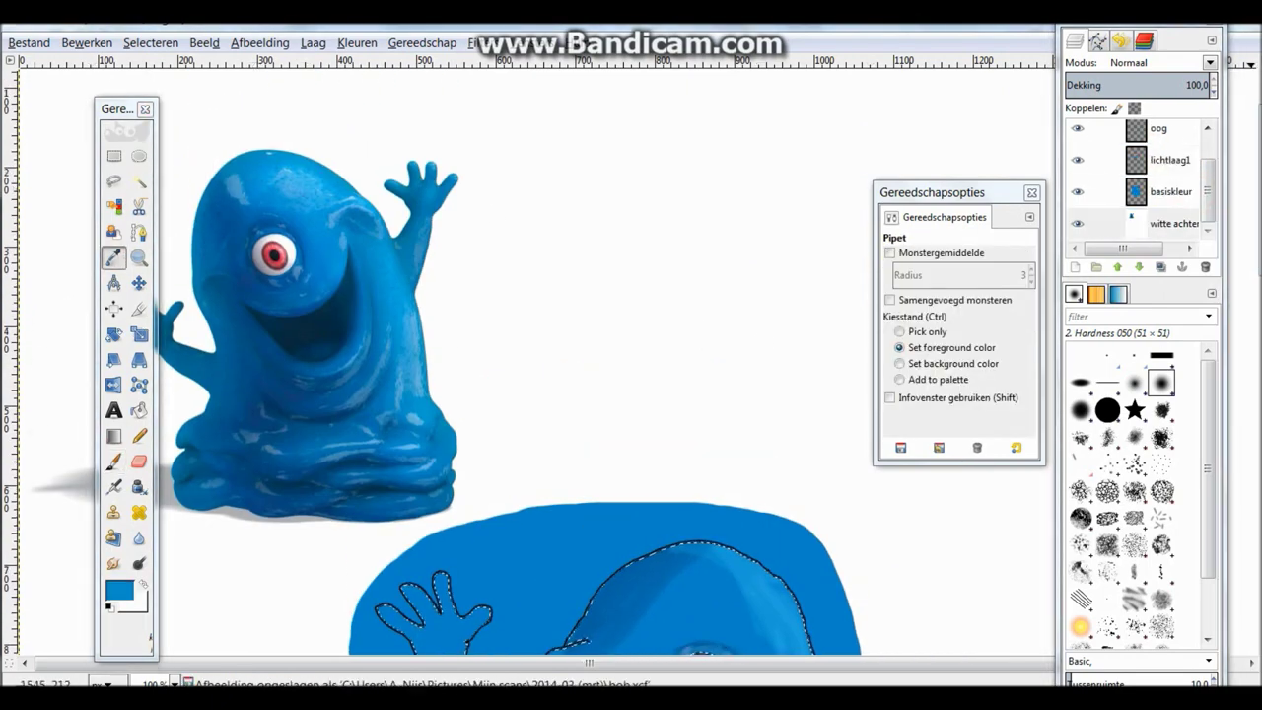
key(p)
scroll(689, 350, down, 5)
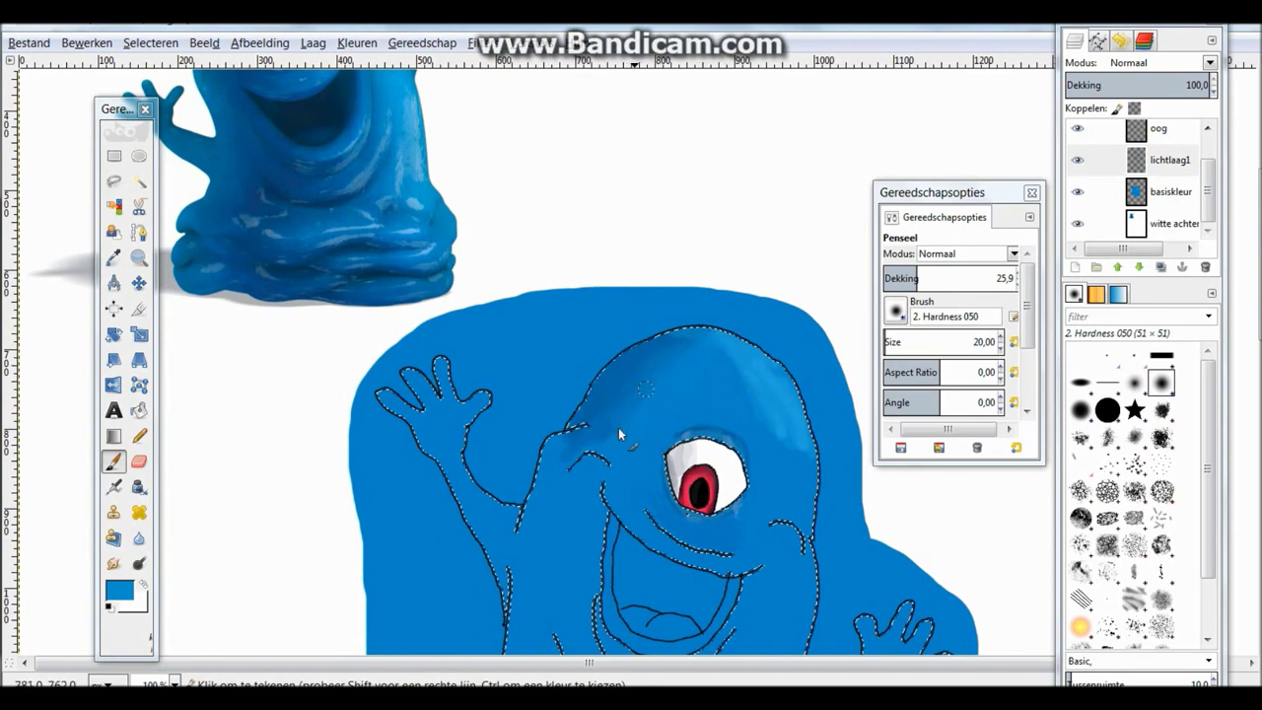
key(o)
click(391, 357)
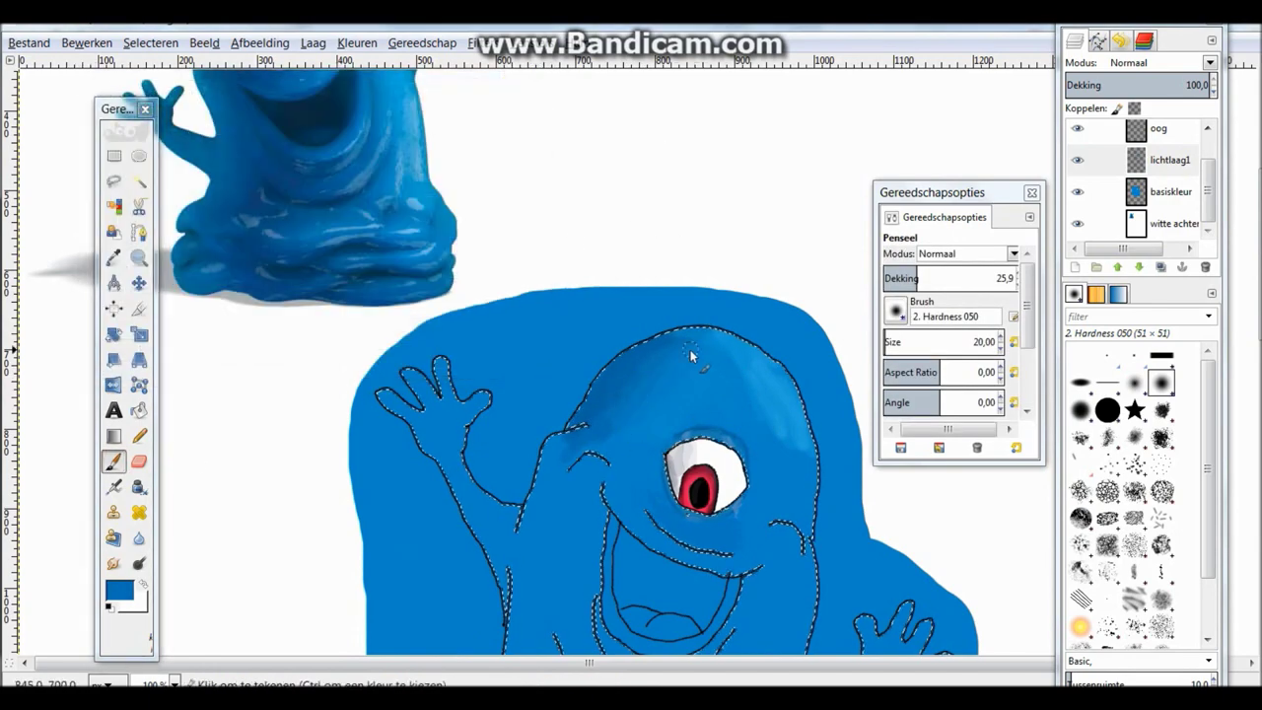
Step: Sample a pale blue and paint a glossy highlight on Bob's forehead with 2. Hardness 100 at size 20 and opacity 97,6
scroll(696, 433, up, 3)
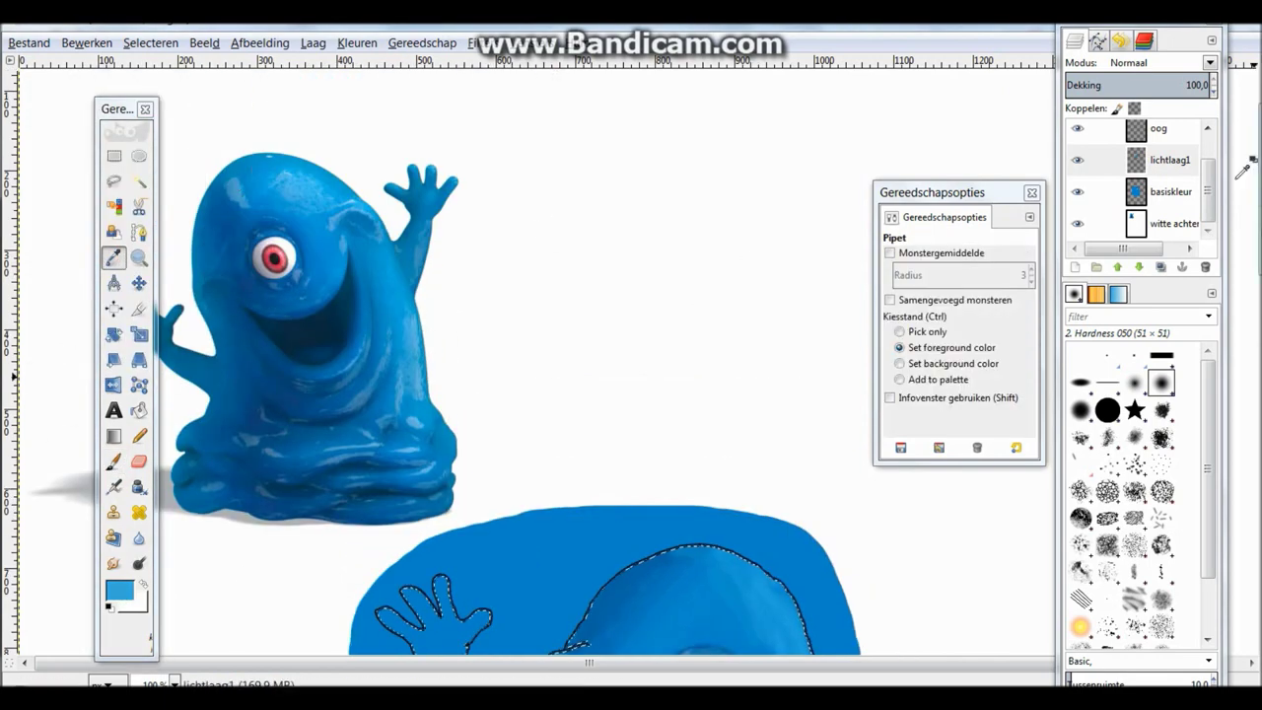
key(p)
scroll(682, 288, down, 10)
drag(682, 288, 664, 307)
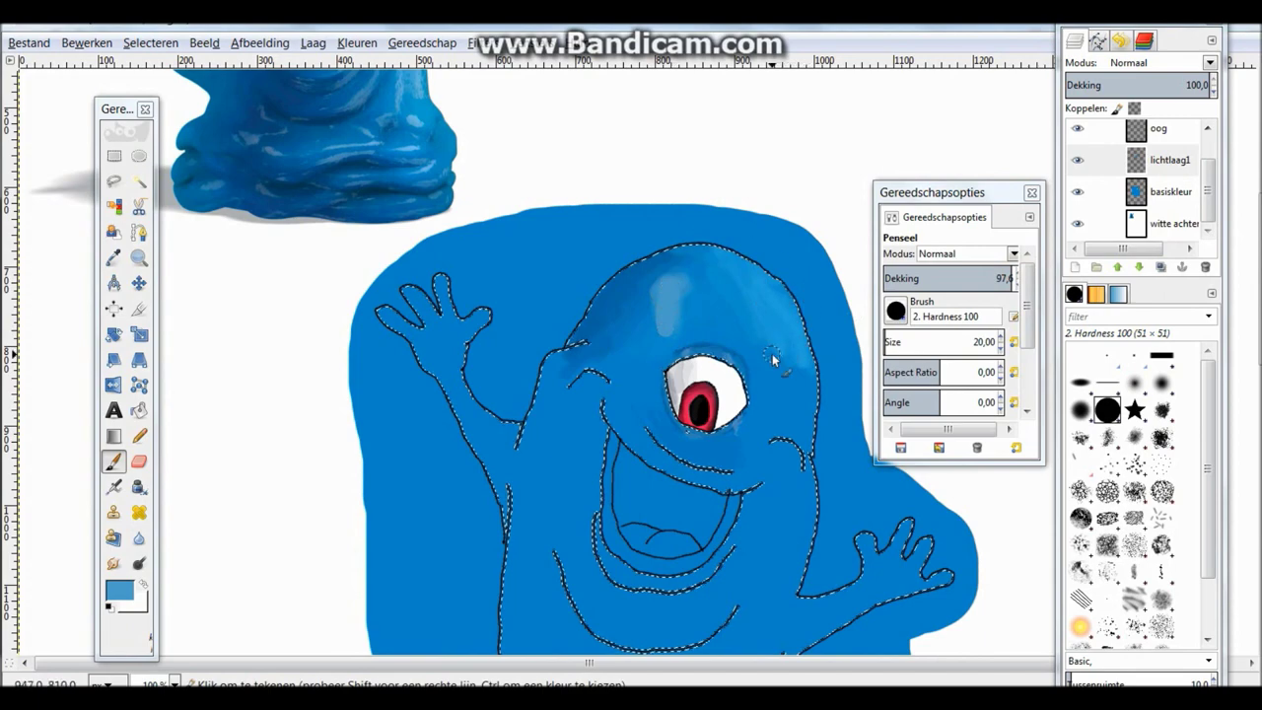
scroll(774, 359, down, 4)
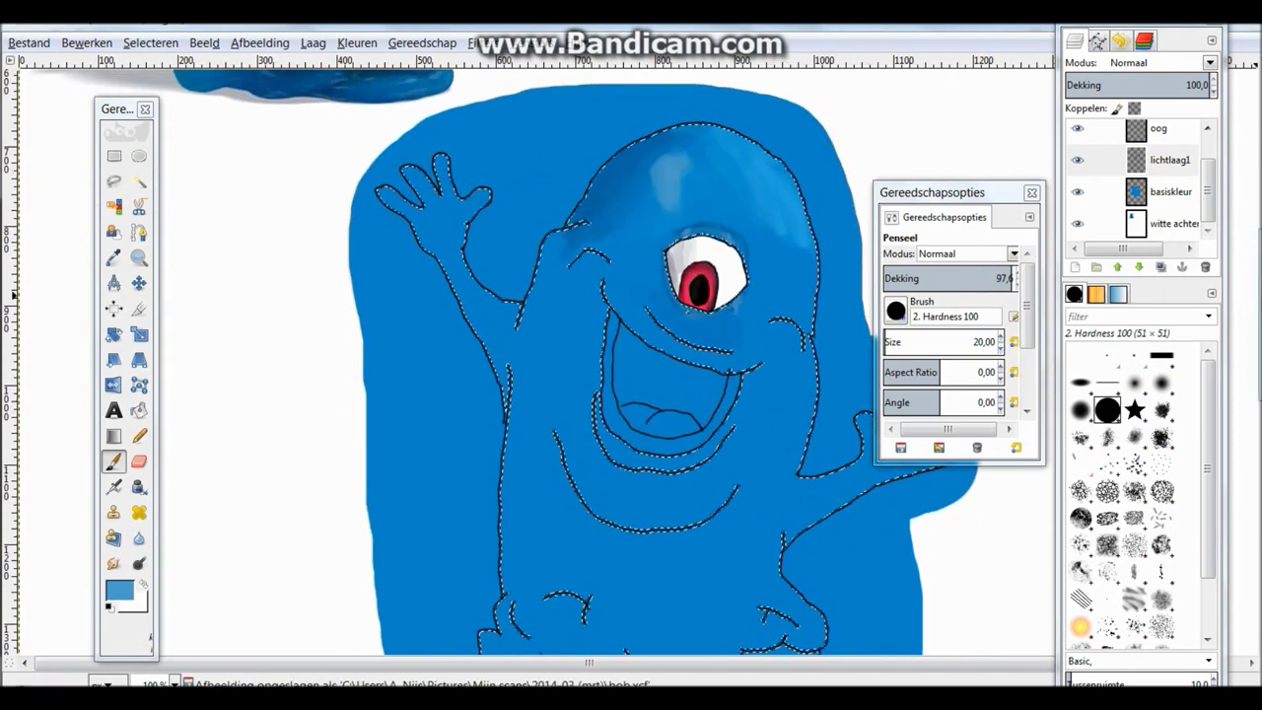
Step: Sample a blue from the reference monster and paint more shading on Bob's head at size 20 and opacity 29,5
scroll(533, 365, up, 13)
key(o)
click(1155, 225)
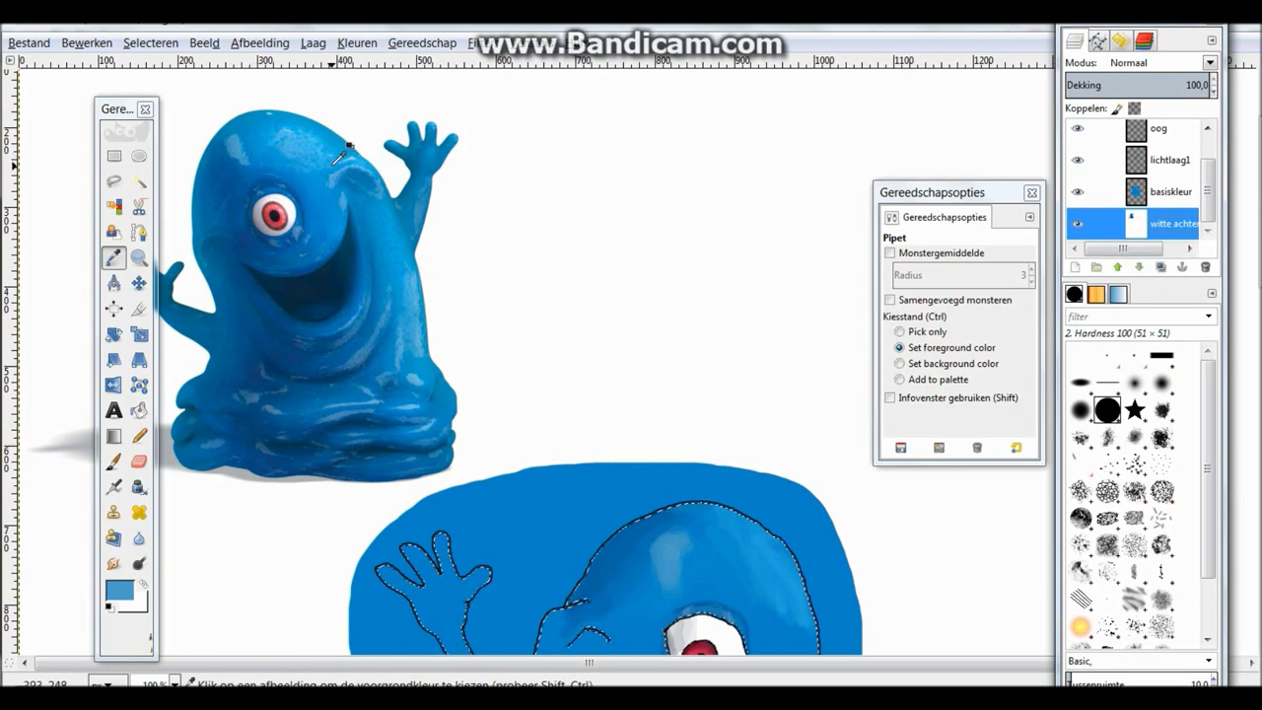
click(611, 493)
key(p)
scroll(756, 318, down, 10)
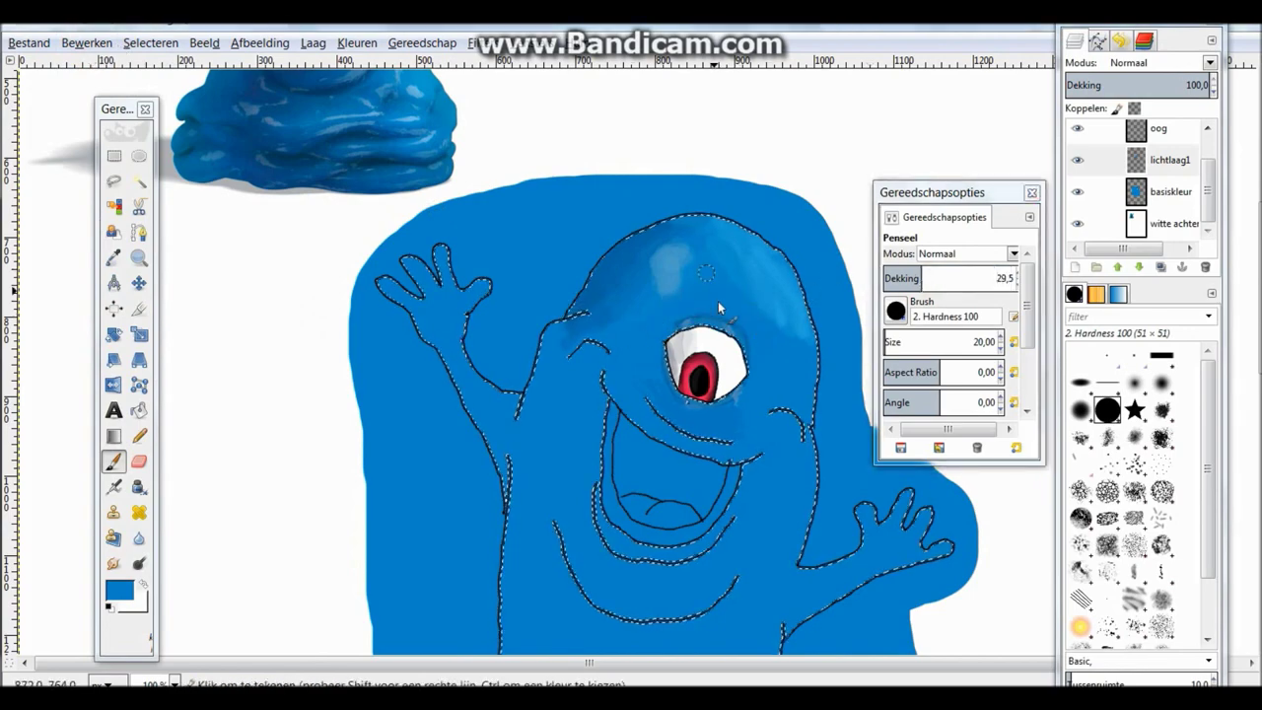
Step: Sample a darker blue from the reference monster and shade the skin around and below Bob's eye at opacity 29,5
scroll(750, 309, up, 7)
key(o)
click(168, 394)
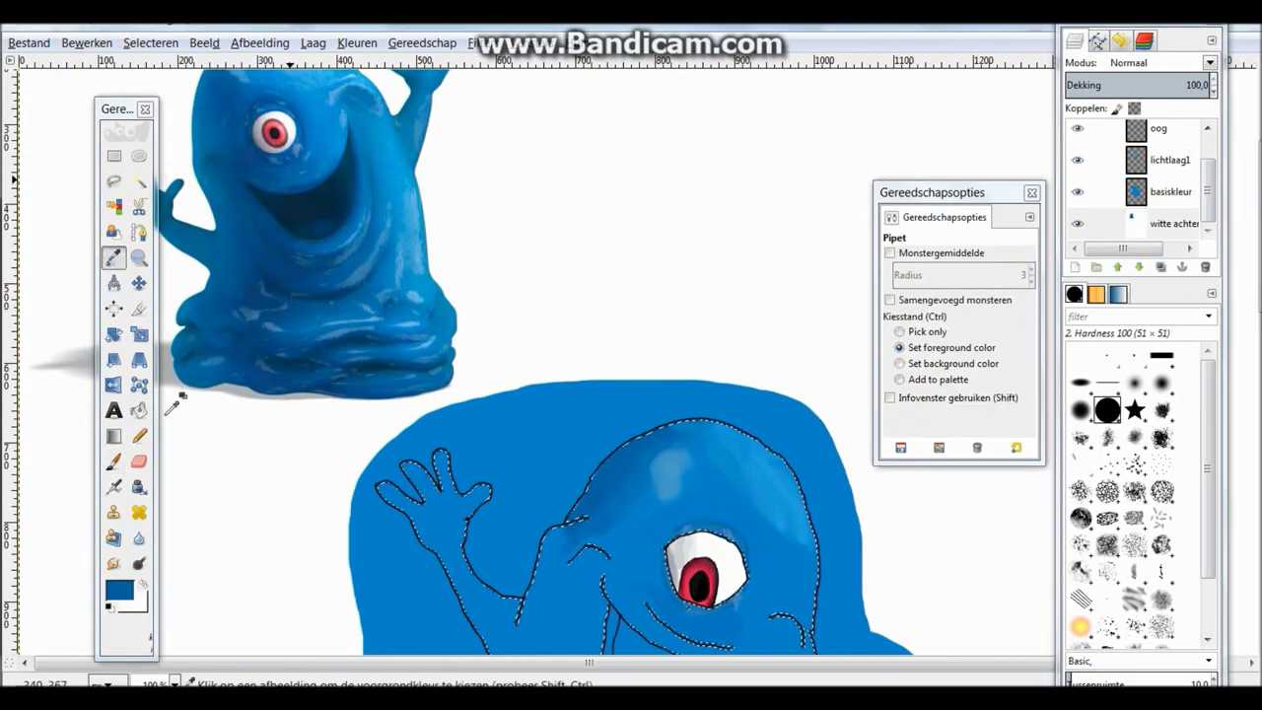
key(p)
scroll(784, 228, down, 4)
scroll(851, 420, up, 4)
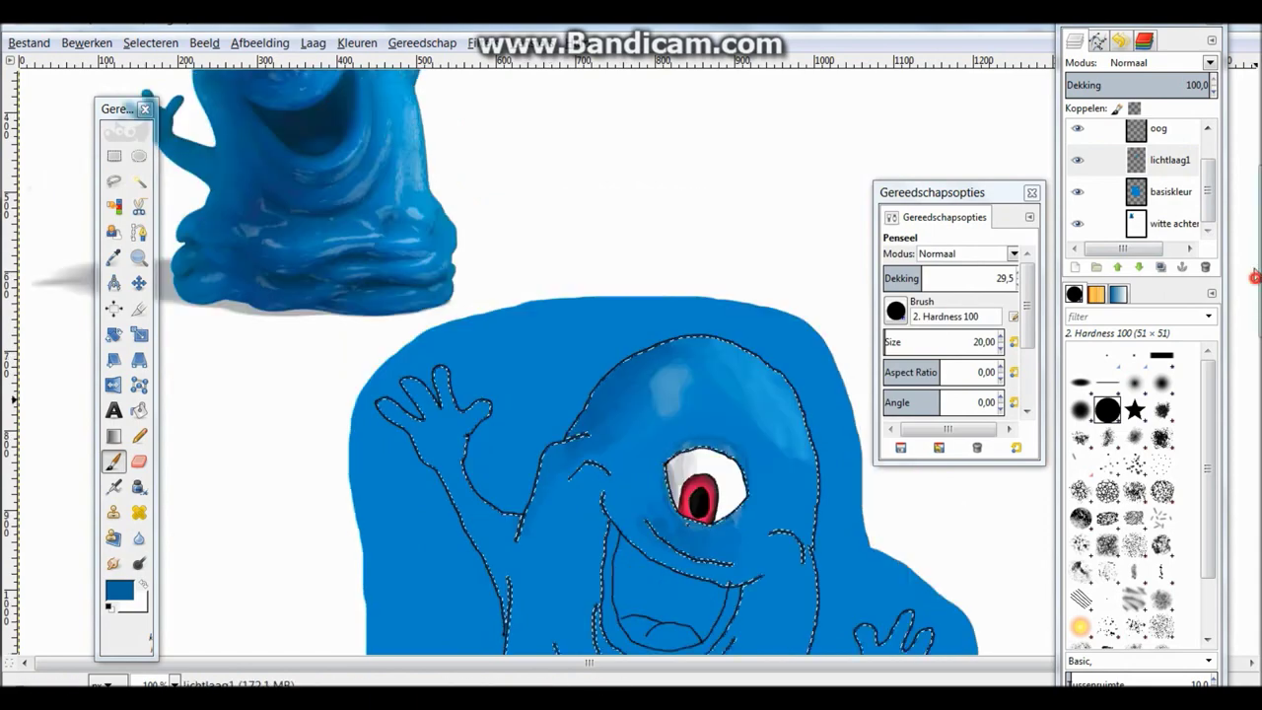
key(o)
key(p)
Step: Sample blues from the reference and paint a thin light highlight along the short crease beside the raised arm on lichtlaag1 at size 2
scroll(296, 276, up, 6)
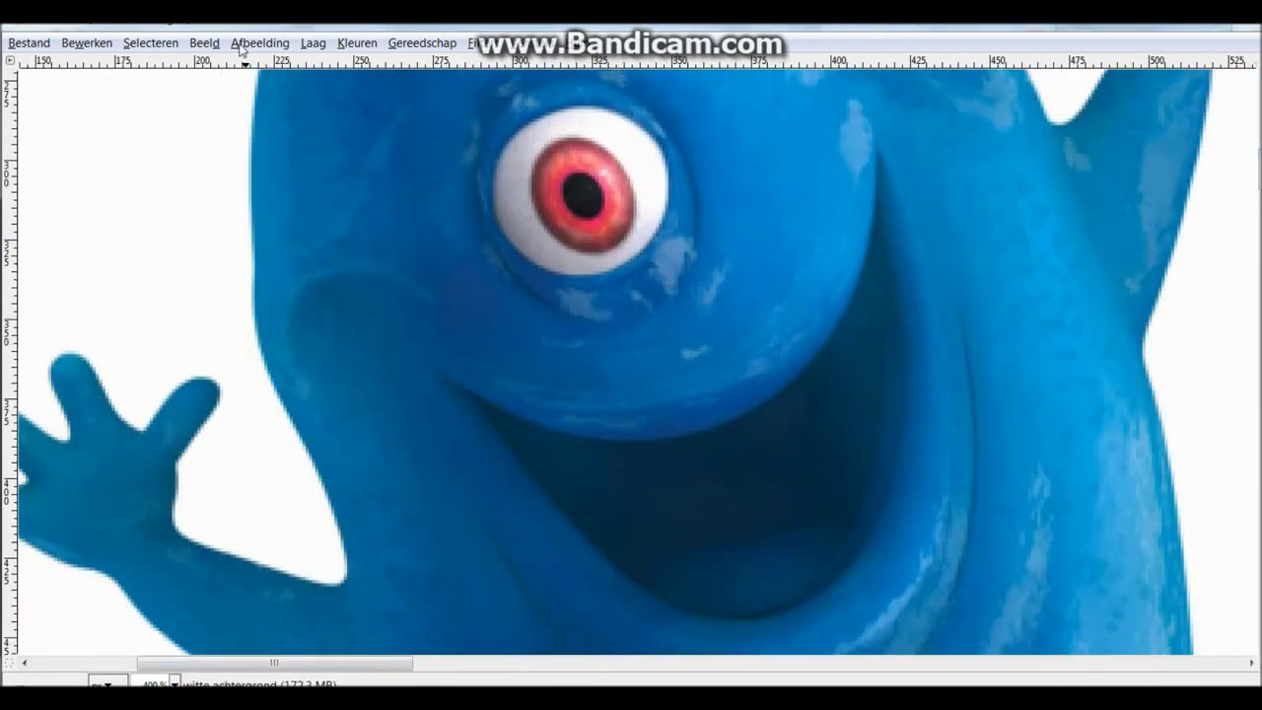
key(o)
click(305, 271)
key(p)
scroll(305, 271, down, 2)
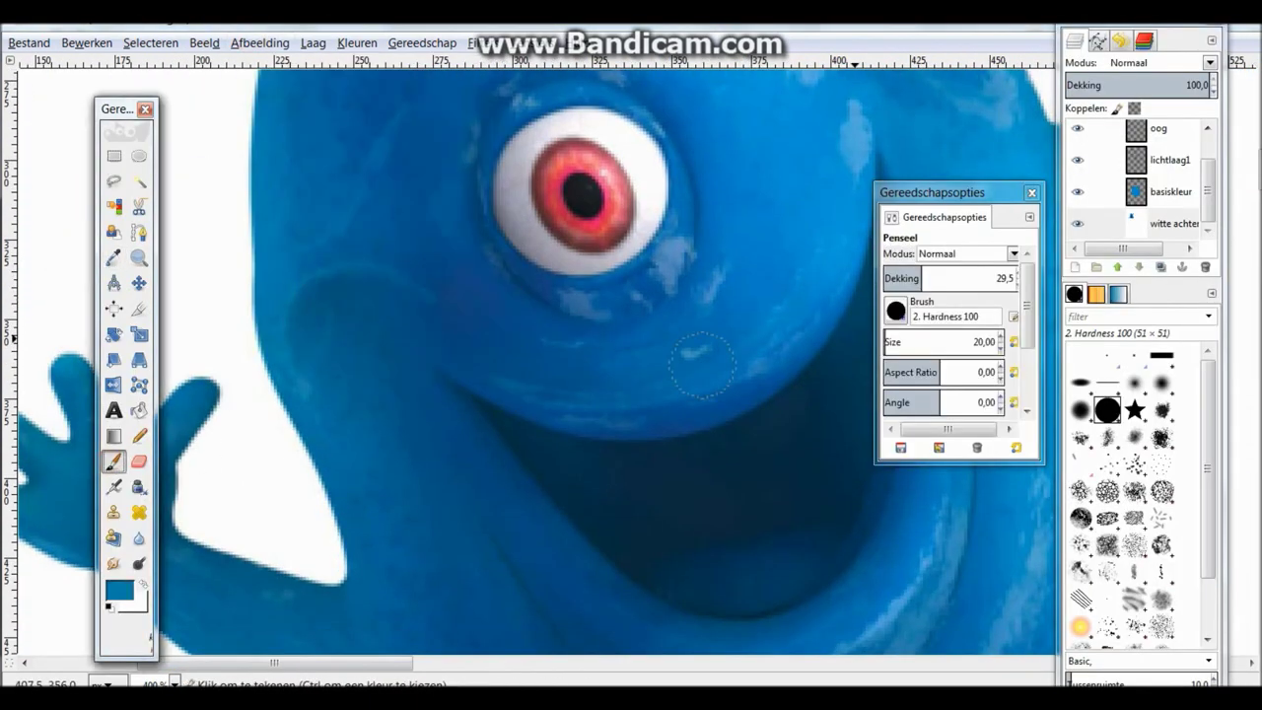
scroll(493, 394, down, 10)
scroll(493, 394, up, 2)
scroll(1002, 368, up, 5)
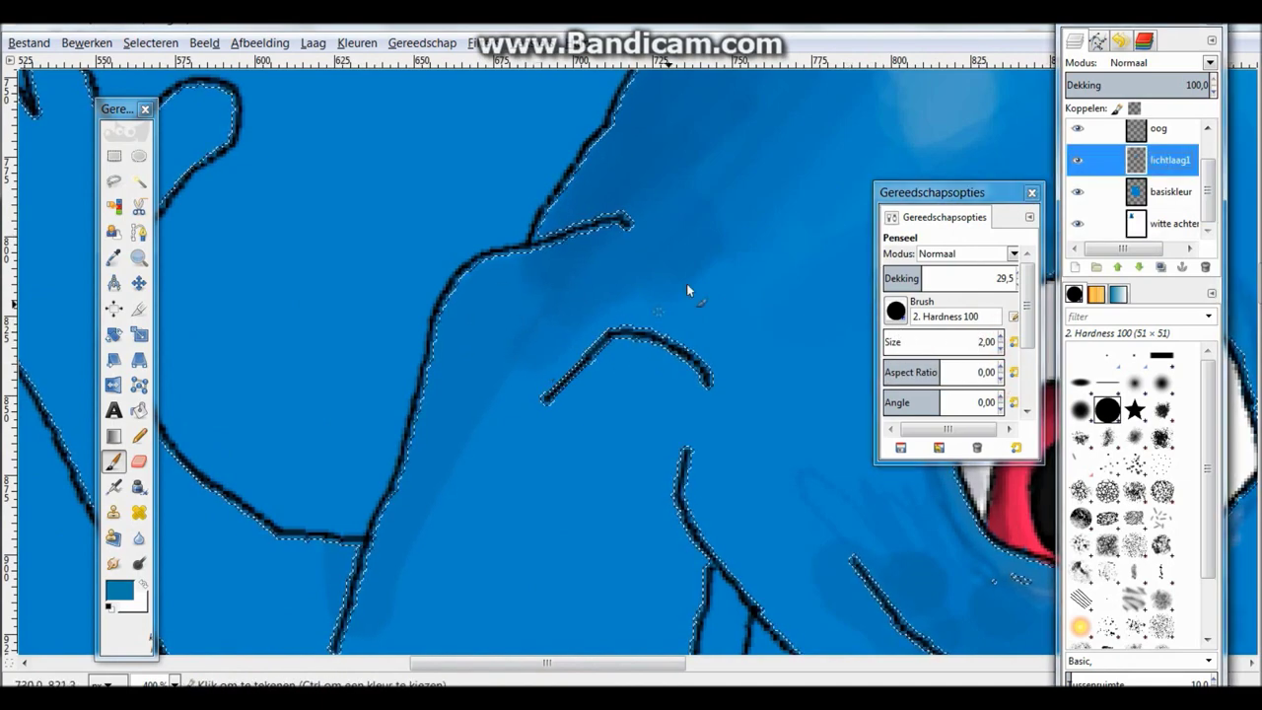
click(584, 353)
click(119, 590)
click(374, 352)
Step: Check the highlight with the line layer hidden, show that layer again and erase its black crease line at size 2
click(1076, 135)
click(1076, 135)
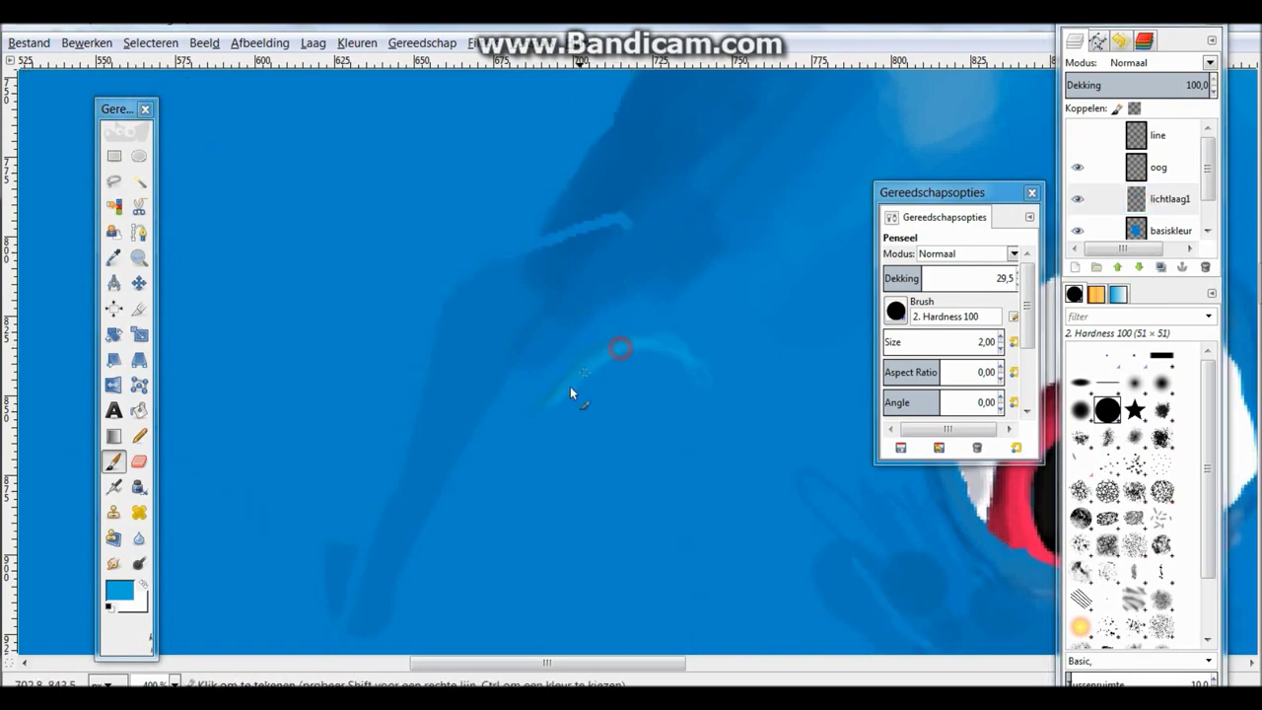
click(1076, 135)
key(shift+e)
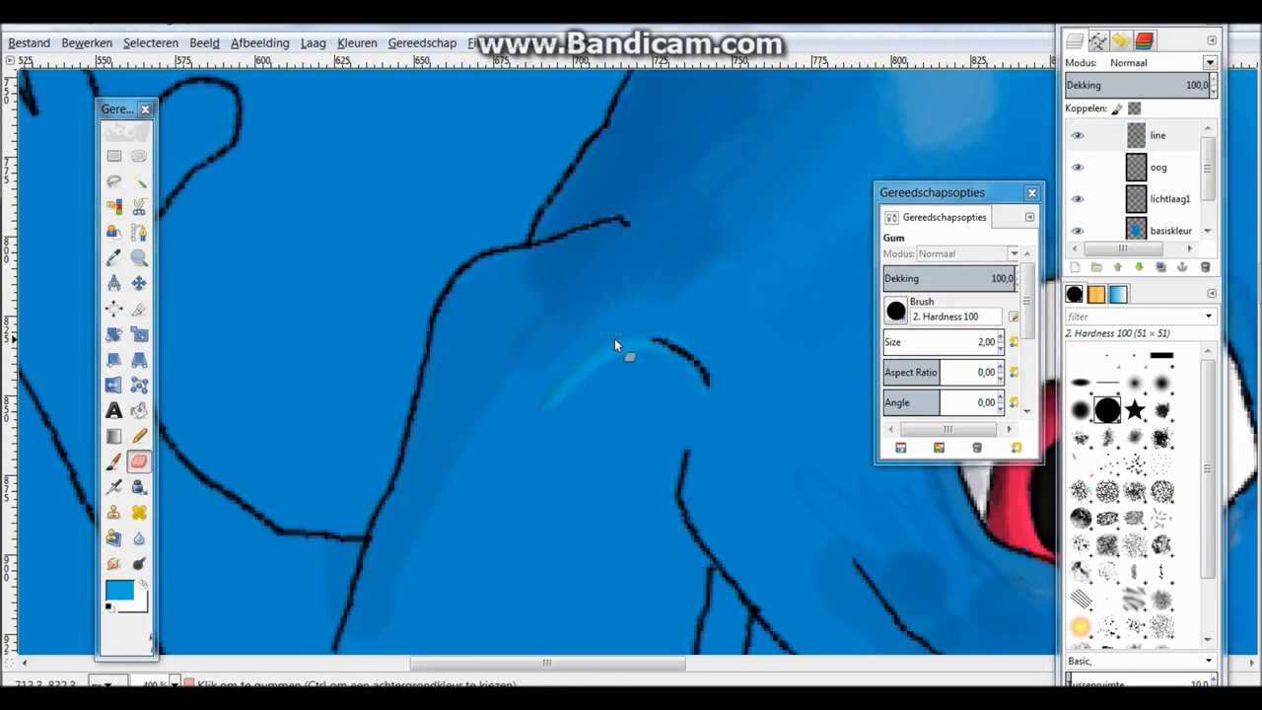
key(1)
scroll(631, 355, down, 3)
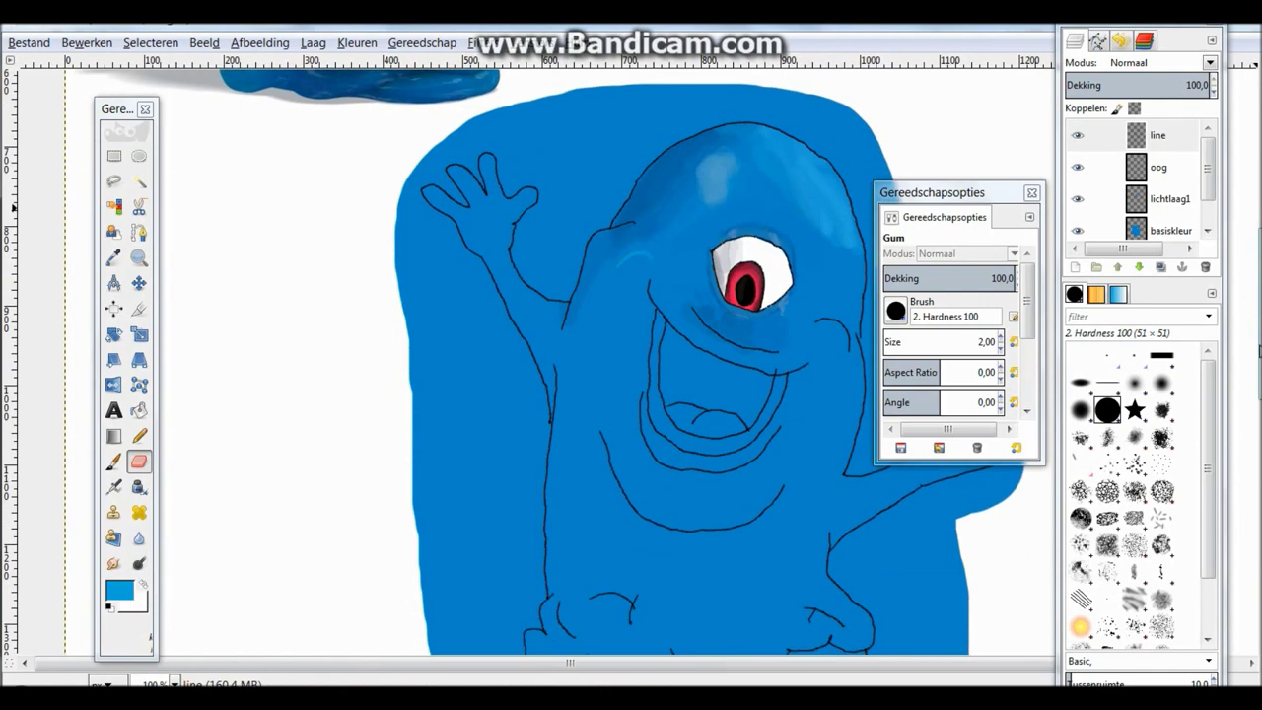
Step: Sample a dark blue from the reference and shade underneath the crease highlight on lichtlaag1 at size 5 and opacity 17,5
scroll(210, 240, up, 10)
key(o)
key(End)
click(281, 222)
key(p)
scroll(281, 221, down, 4)
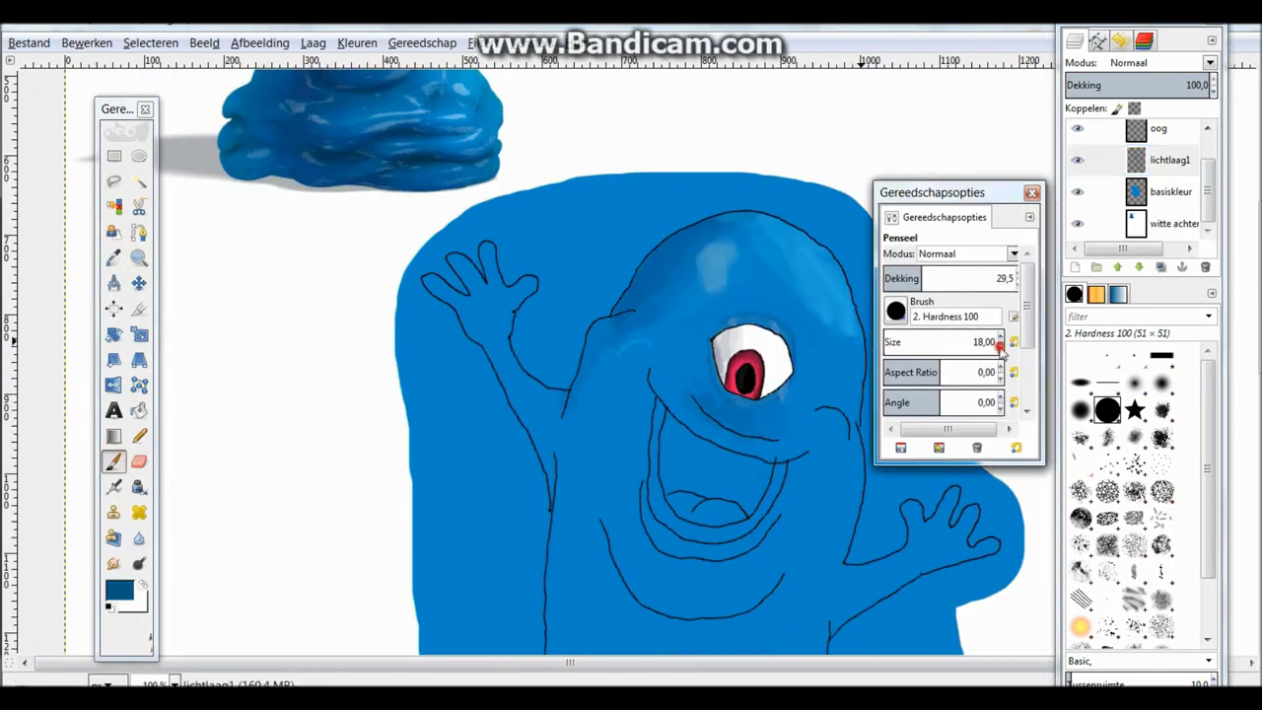
key(3)
key(ctrl+z)
key(bracketleft)
key(bracketleft)
key(bracketleft)
key(bracketleft)
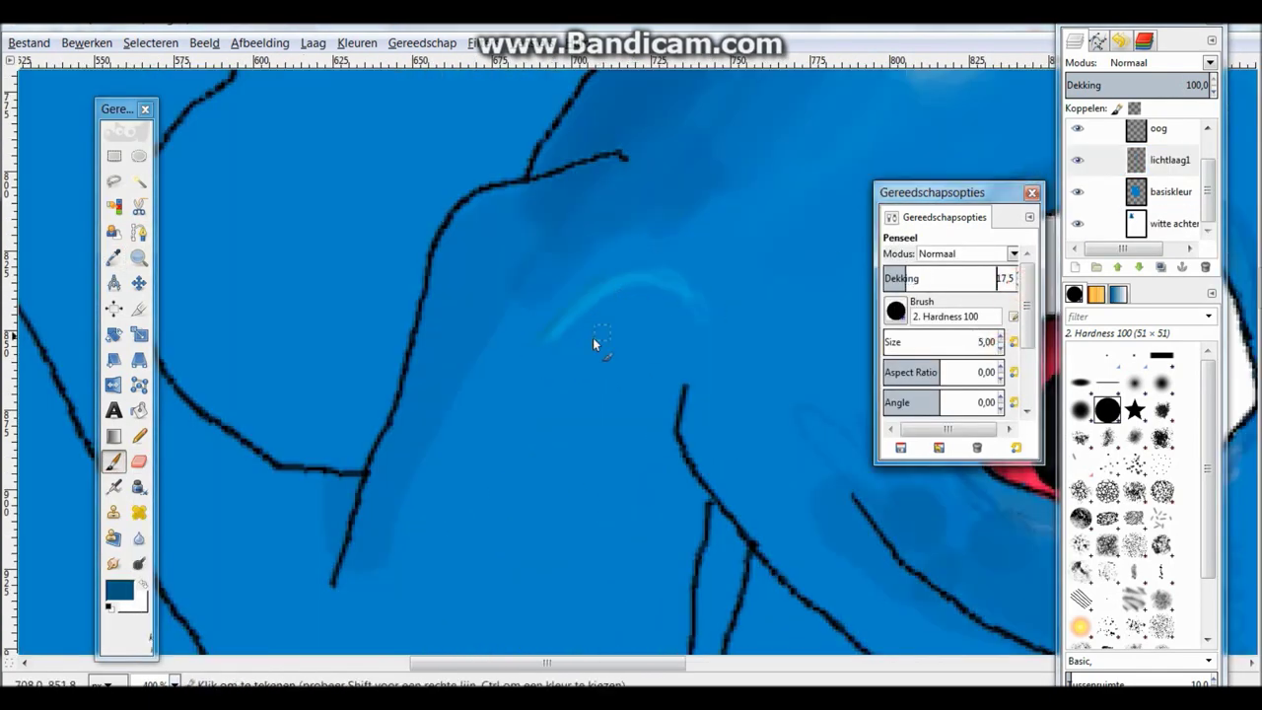
drag(700, 299, 570, 353)
key(1)
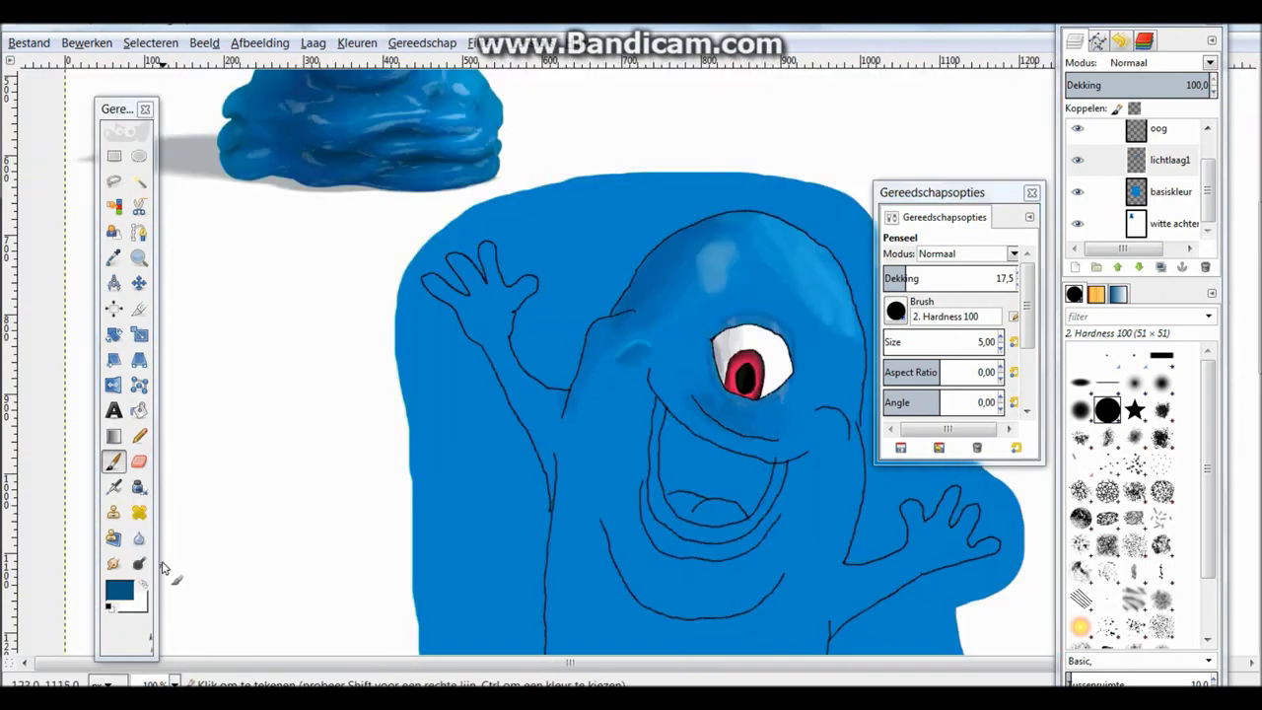
Step: Sample another dark blue from the reference and shade the cheek between the raised arm and mouth at size 12 and opacity 17,5
key(Tab)
scroll(631, 355, up, 5)
key(Tab)
key(o)
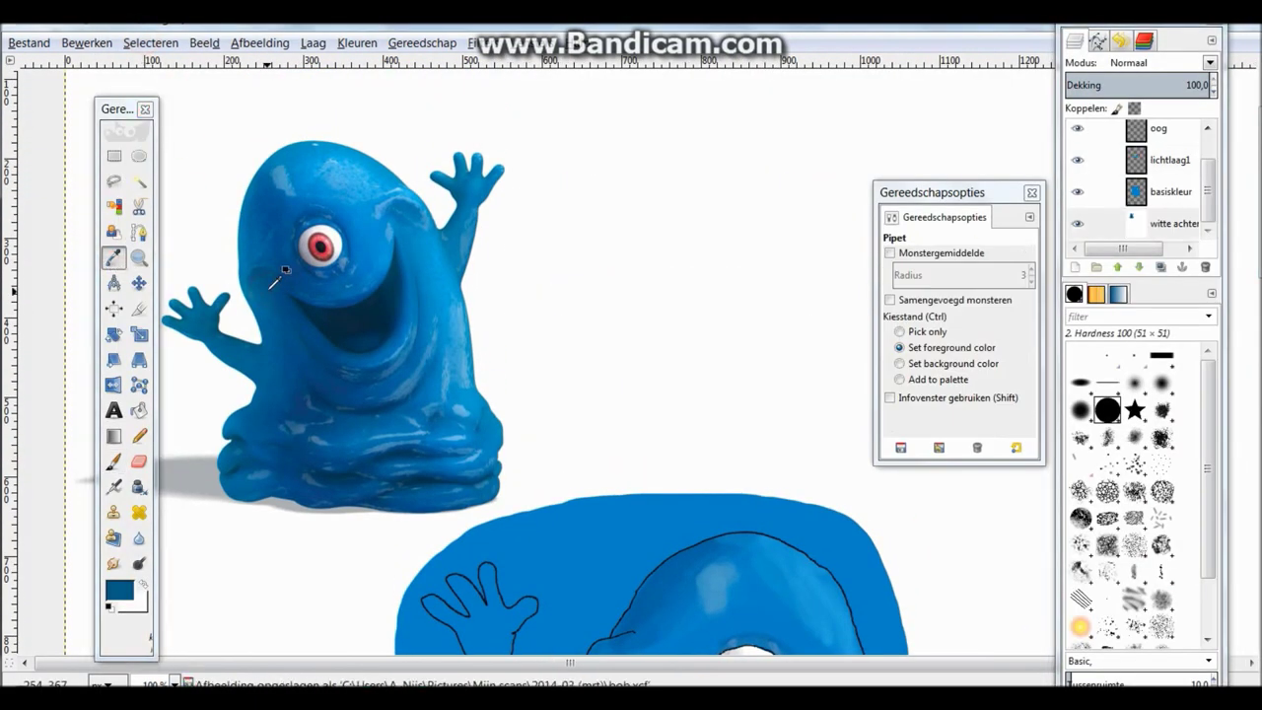
key(p)
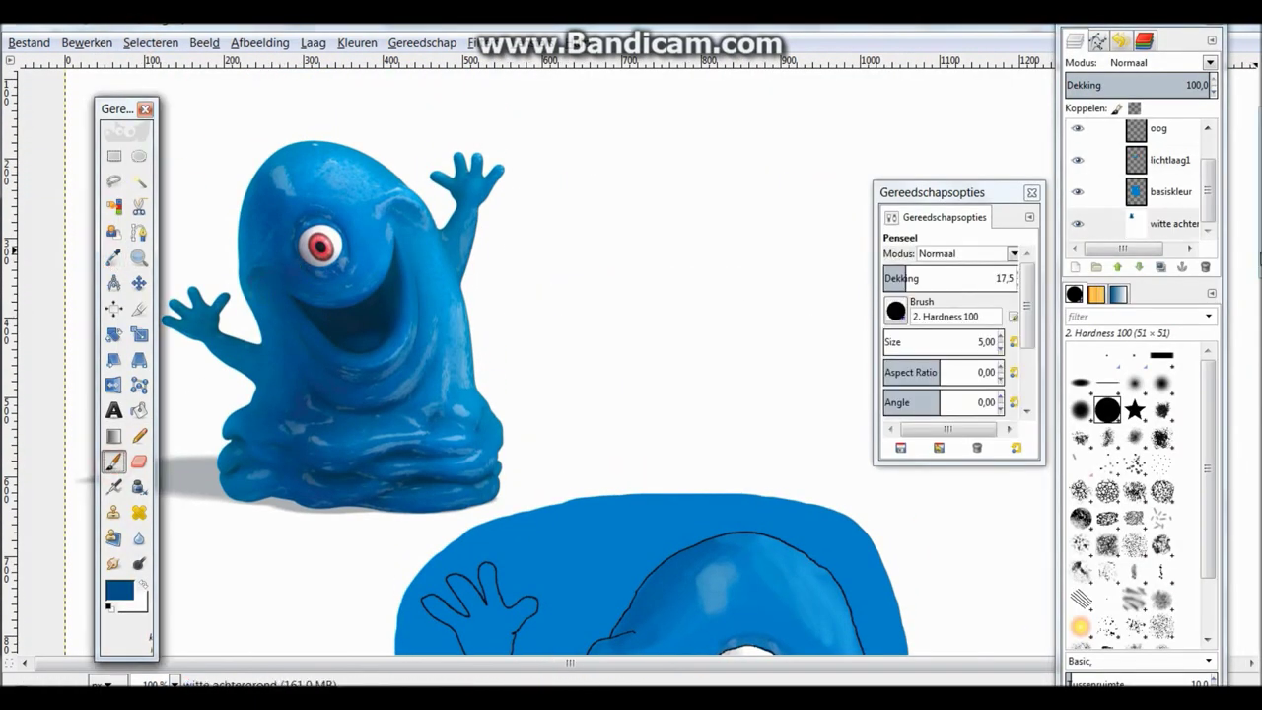
scroll(631, 375, down, 6)
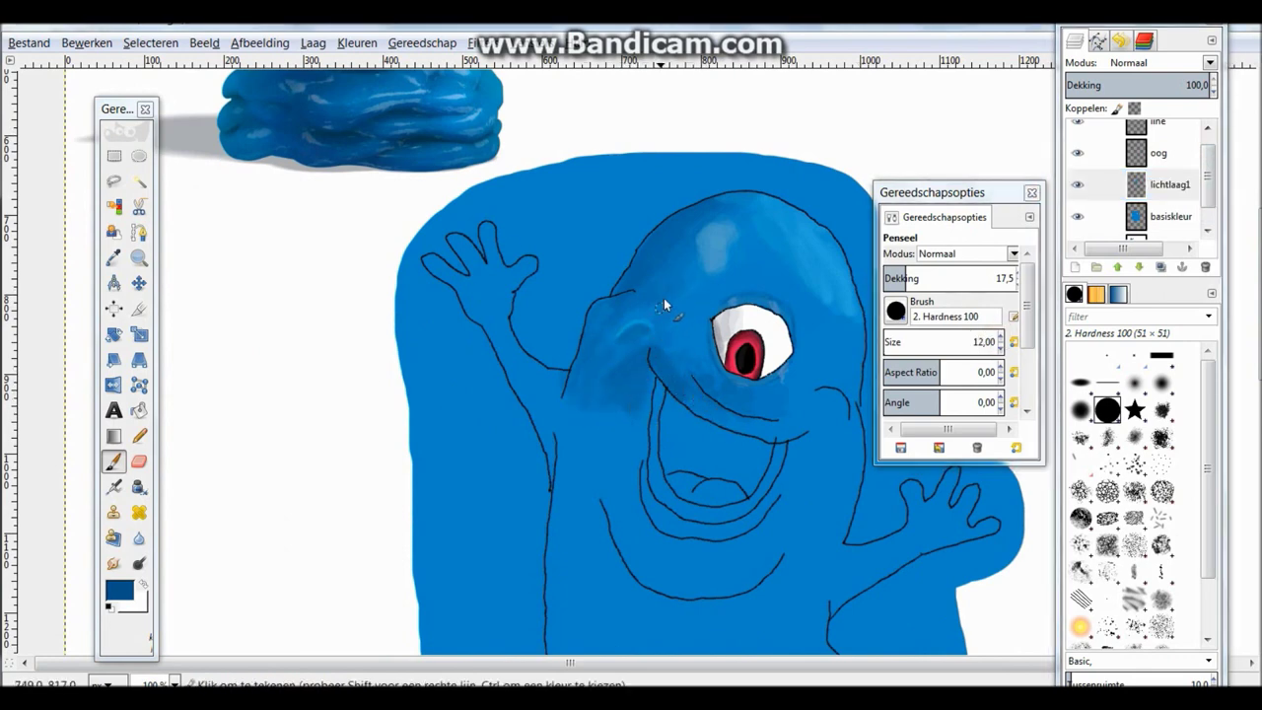
Step: Sample the very dark blue of the reference monster's mouth and create a new layer named mond
scroll(513, 302, up, 6)
key(o)
click(314, 43)
click(330, 56)
text(mpn)
key(Return)
Step: Paint the upper part of Bob's mouth interior very dark blue with a size 12 brush at opacity 75,9
key(p)
scroll(220, 591, down, 6)
scroll(220, 622, up, 2)
ctrl+scroll(667, 372, up, 4)
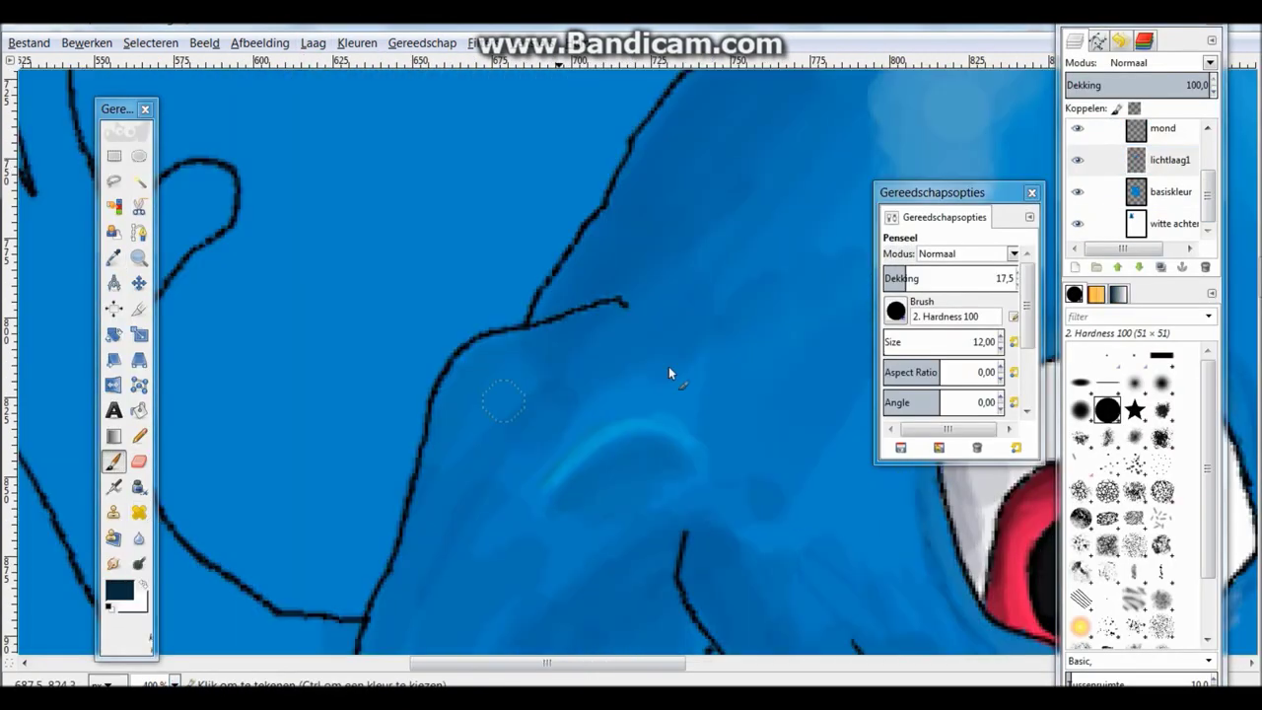
scroll(419, 313, down, 5)
mouse_move(429, 311)
mouse_down()
mouse_move(496, 367)
mouse_move(458, 326)
mouse_move(349, 259)
mouse_up()
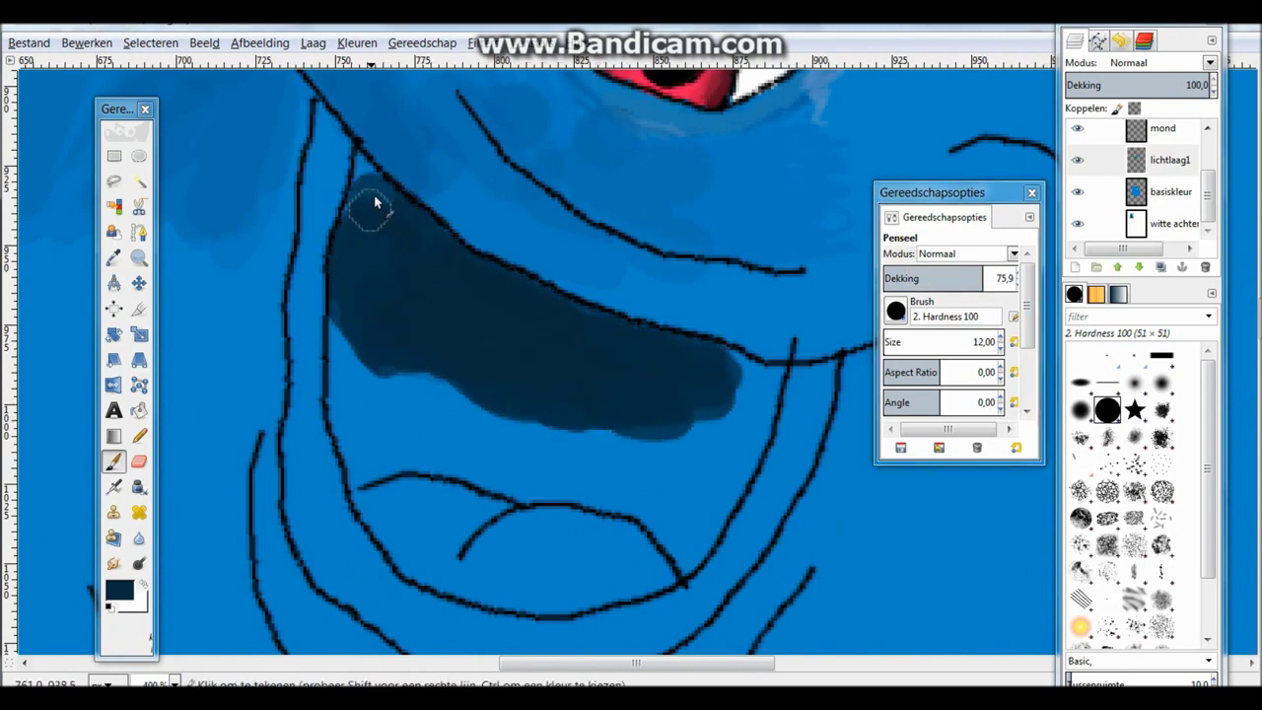
scroll(1022, 342, down, 5)
drag(361, 163, 524, 424)
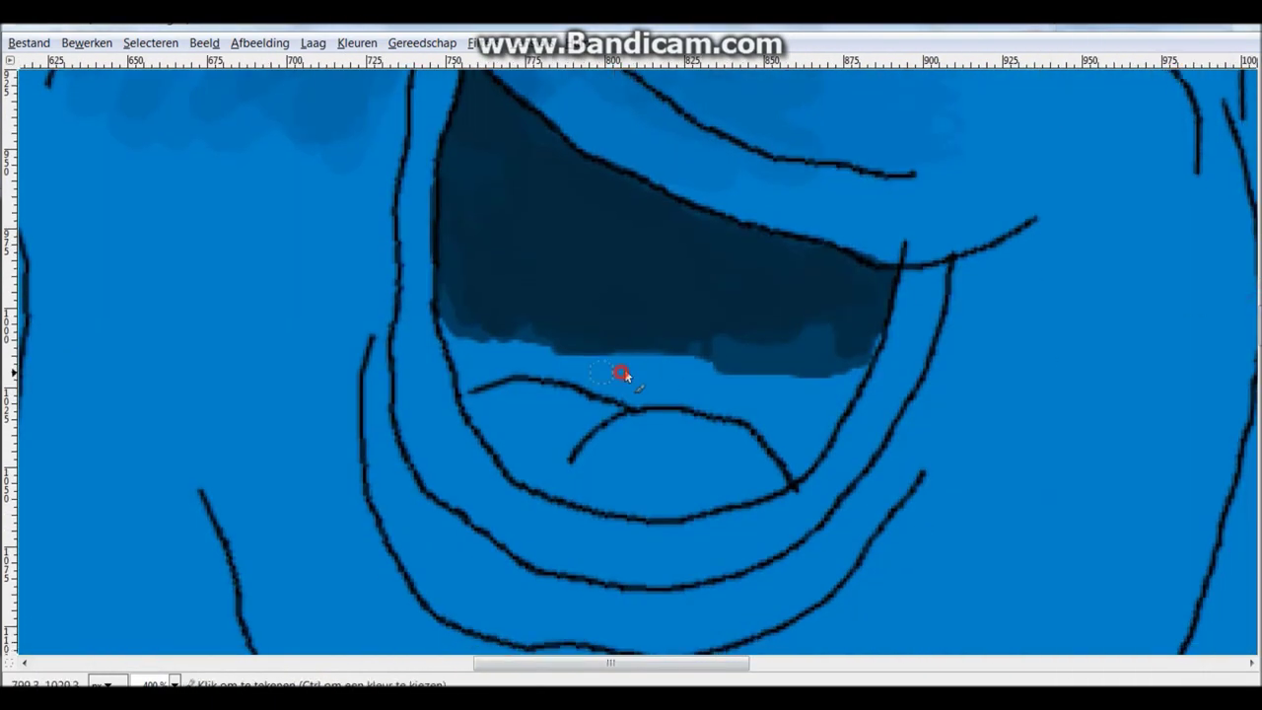
Step: Extend the very dark blue down to the tongue inside Bob's mouth at size 7 and opacity 50,0
key(Tab)
drag(587, 366, 631, 369)
click(1000, 278)
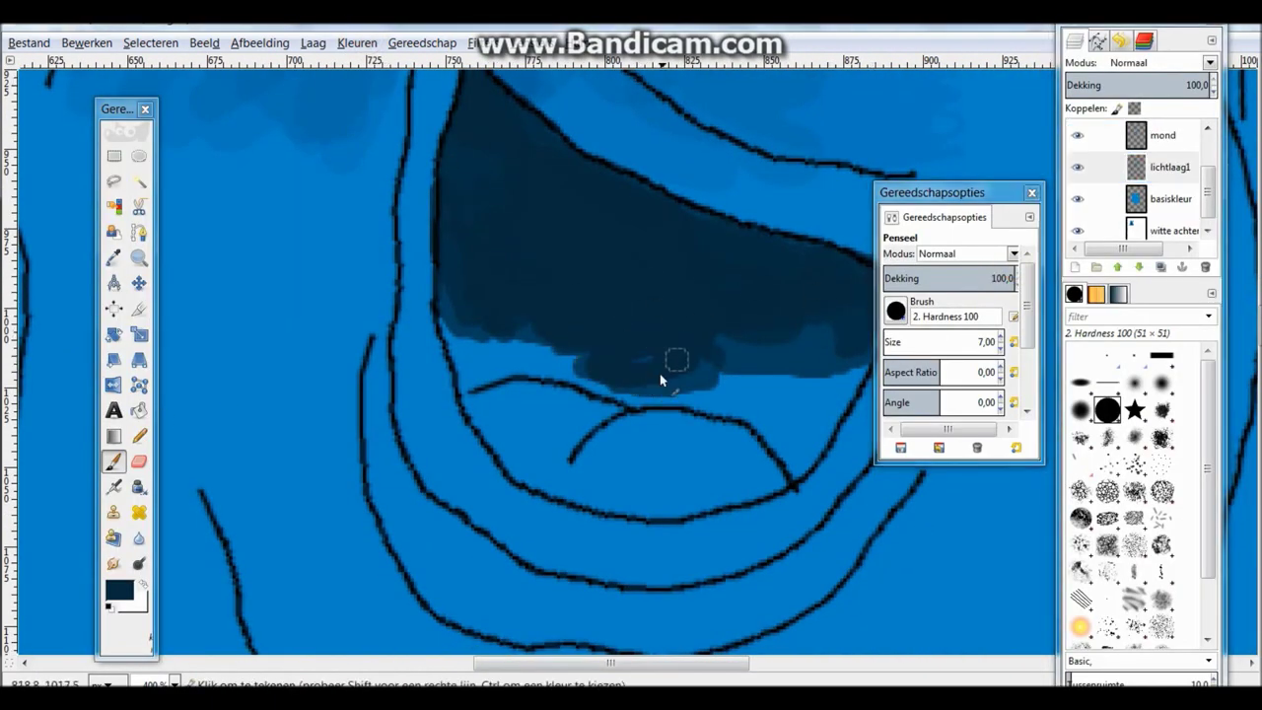
click(948, 278)
drag(833, 389, 740, 407)
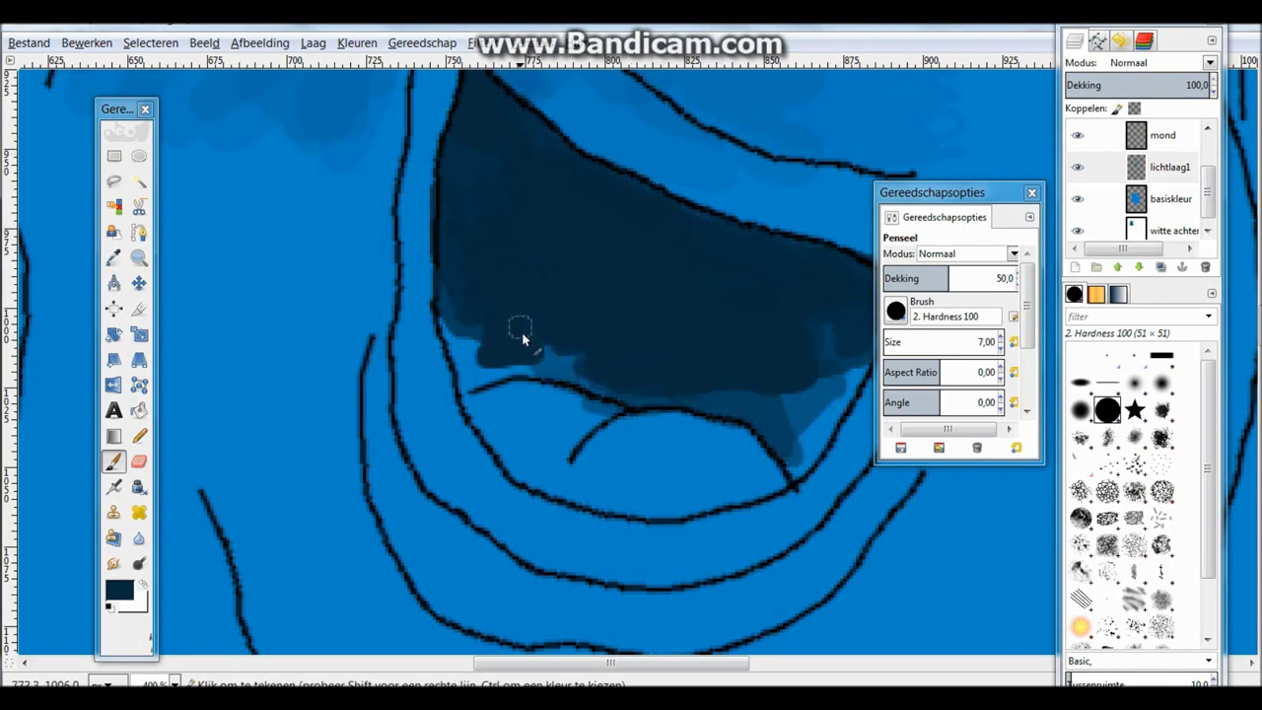
Step: Sample a slightly lighter dark blue from the reference and paint Bob's tongue at size 7 and opacity 50,0
click(173, 682)
click(158, 592)
key(Tab)
scroll(696, 300, up, 5)
key(Tab)
scroll(696, 301, down, 6)
click(174, 682)
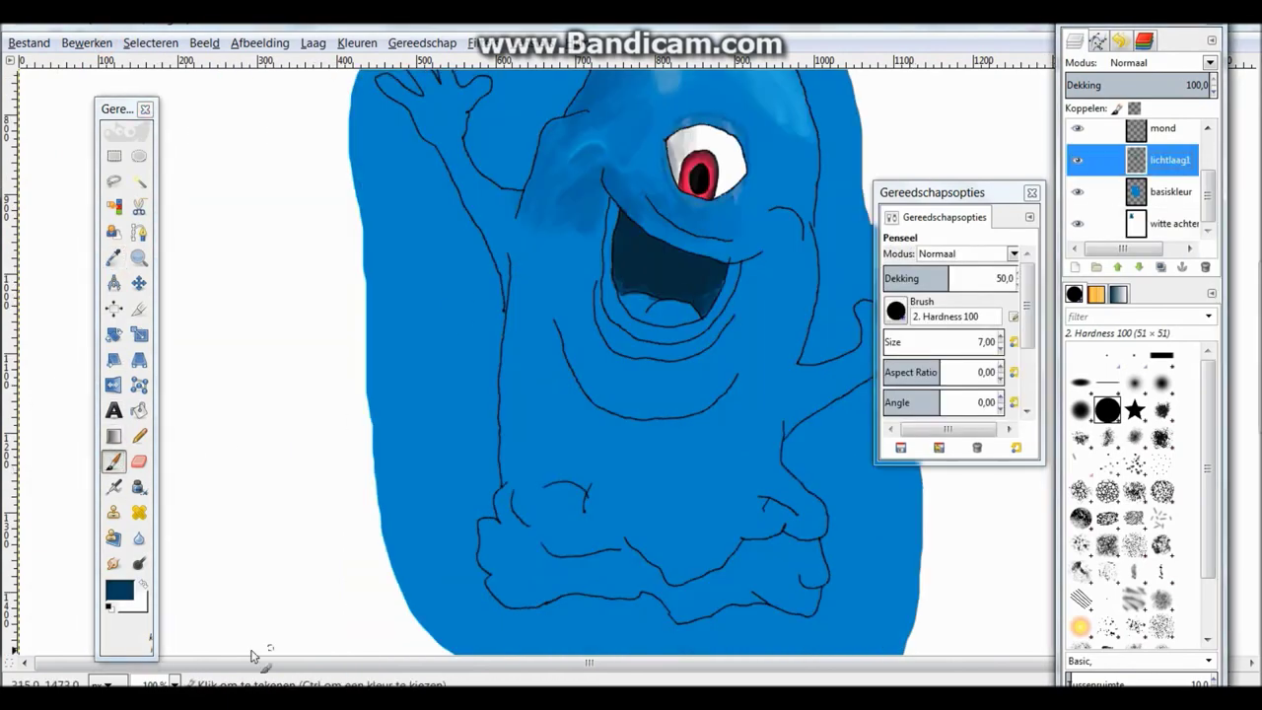
click(160, 532)
drag(483, 296, 540, 281)
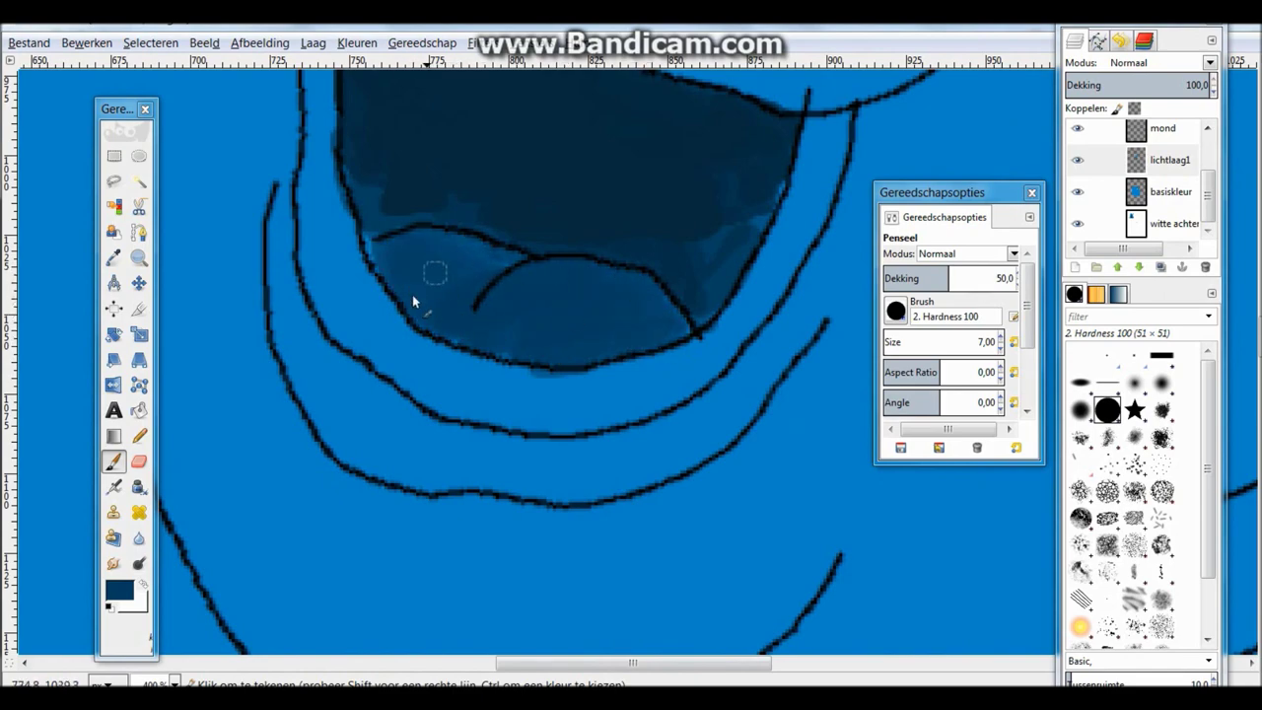
scroll(412, 294, down, 5)
Step: Sample blues from the reference and paint fine textured strokes on the side of Bob's head at size 3 and opacity 34,0
key(1)
scroll(412, 294, up, 3)
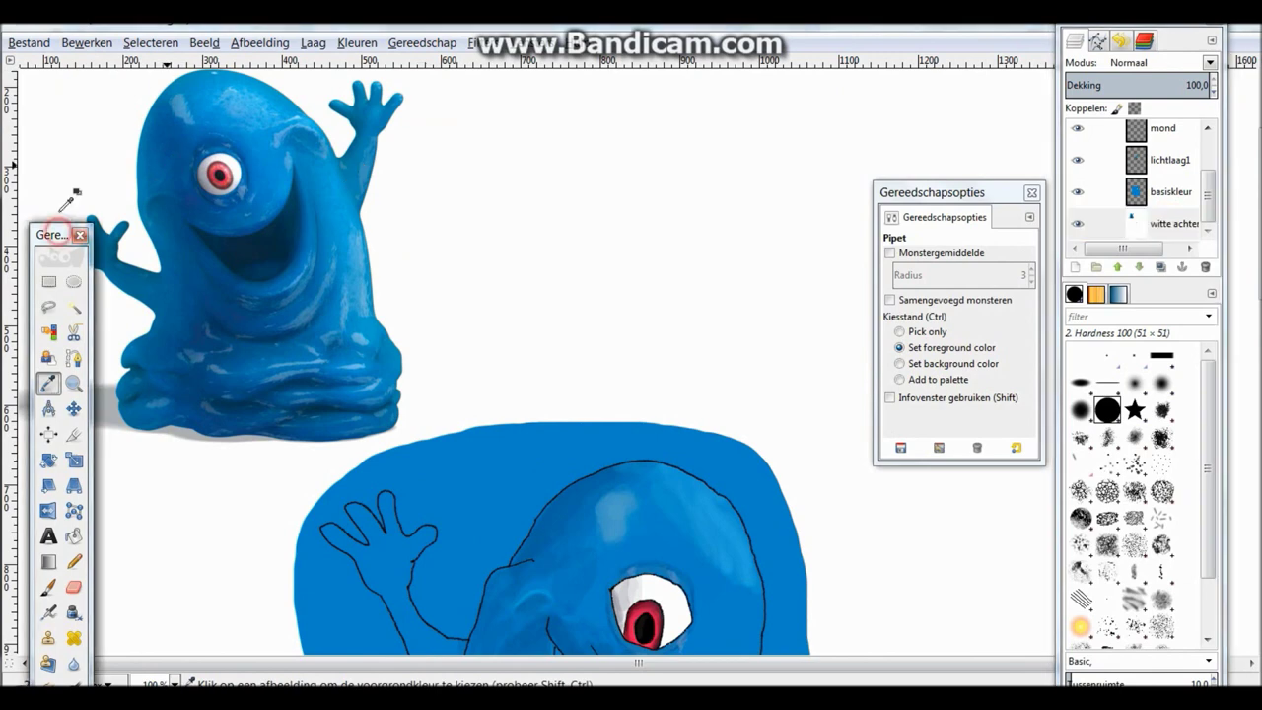
click(169, 166)
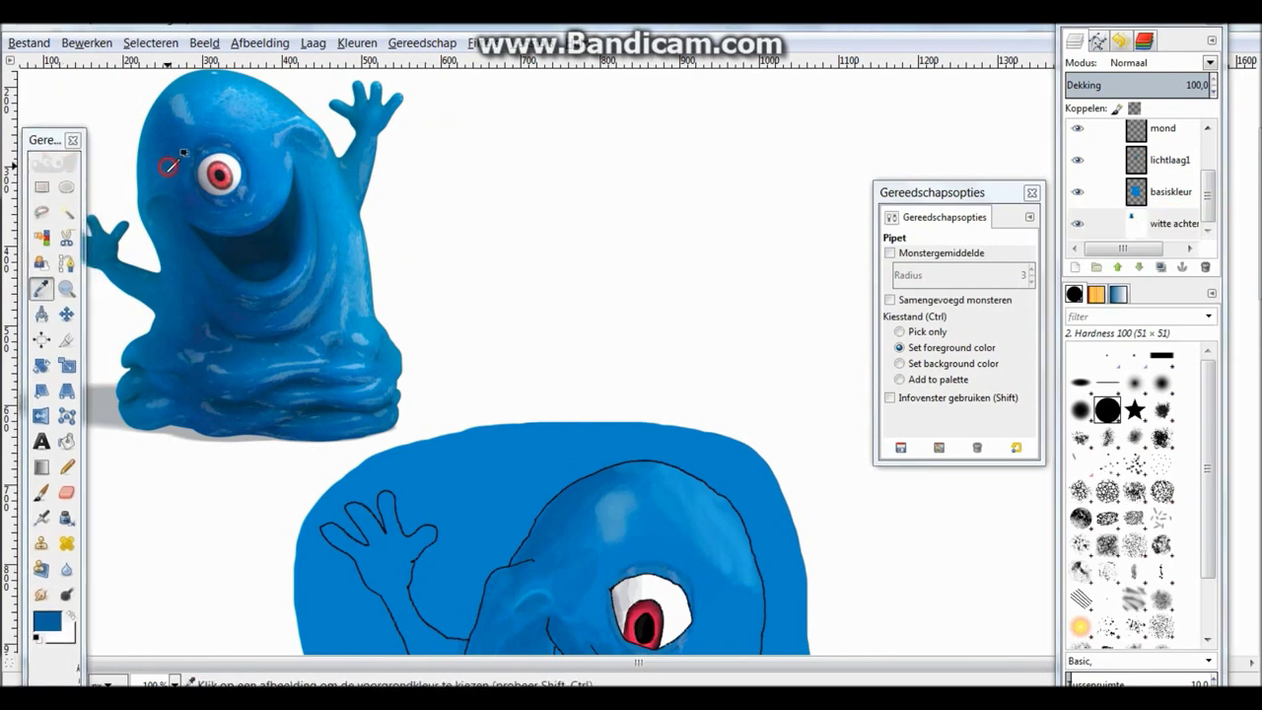
key(p)
scroll(552, 364, down, 3)
click(1014, 280)
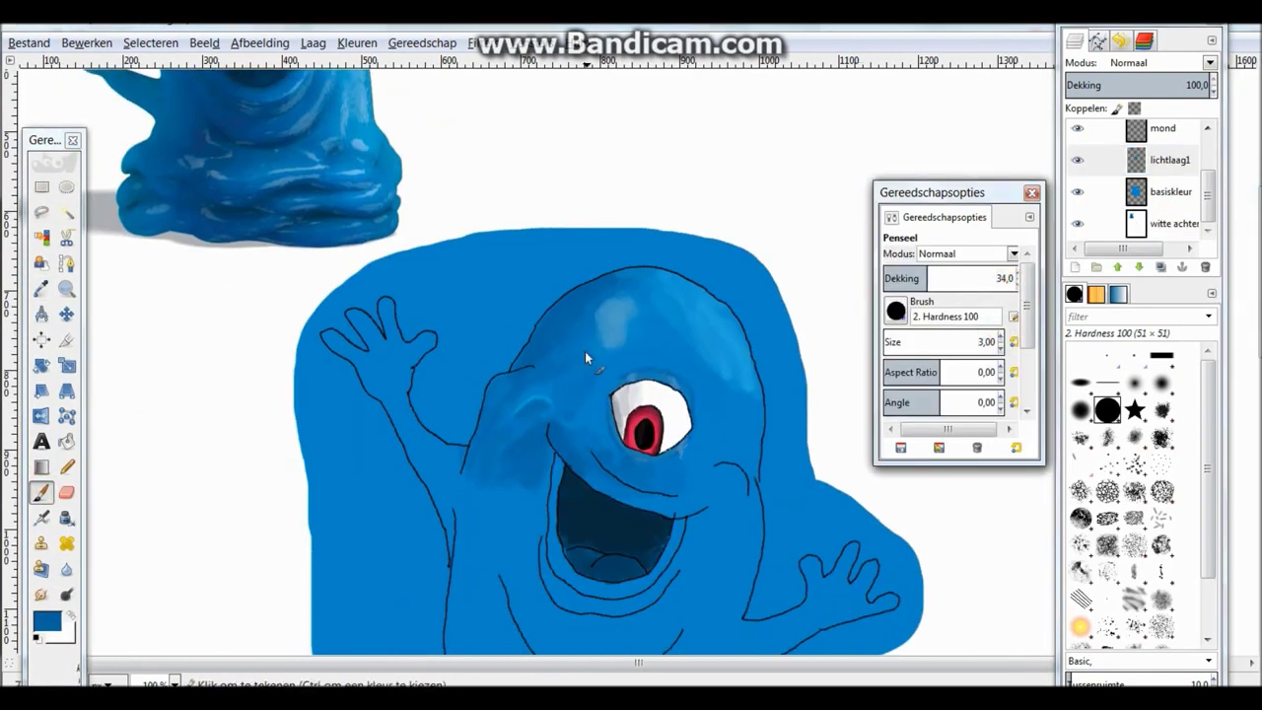
ctrl+click(282, 236)
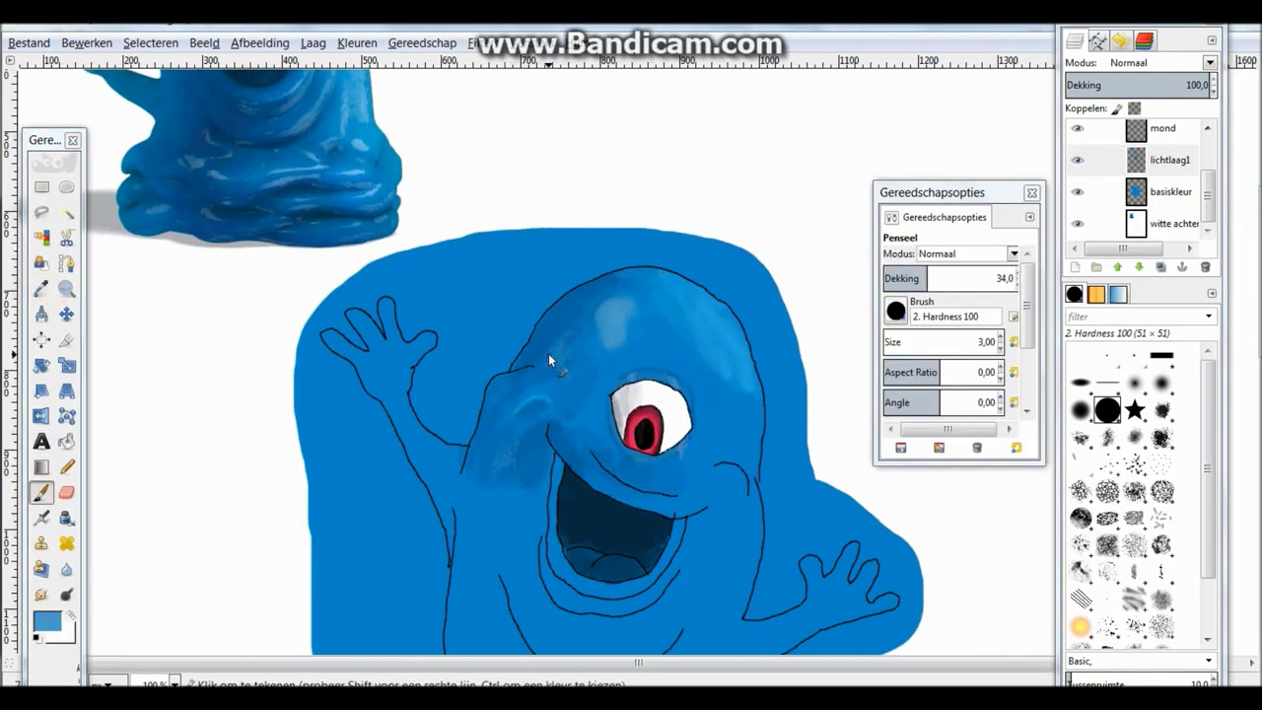
Step: Sample a bright blue from the reference and lighten the band above Bob's mouth at size 9 and opacity 34,0
scroll(548, 359, up, 5)
ctrl+click(394, 148)
scroll(859, 391, down, 6)
key(bracketright)
key(bracketright)
key(bracketright)
key(bracketright)
key(bracketright)
key(bracketright)
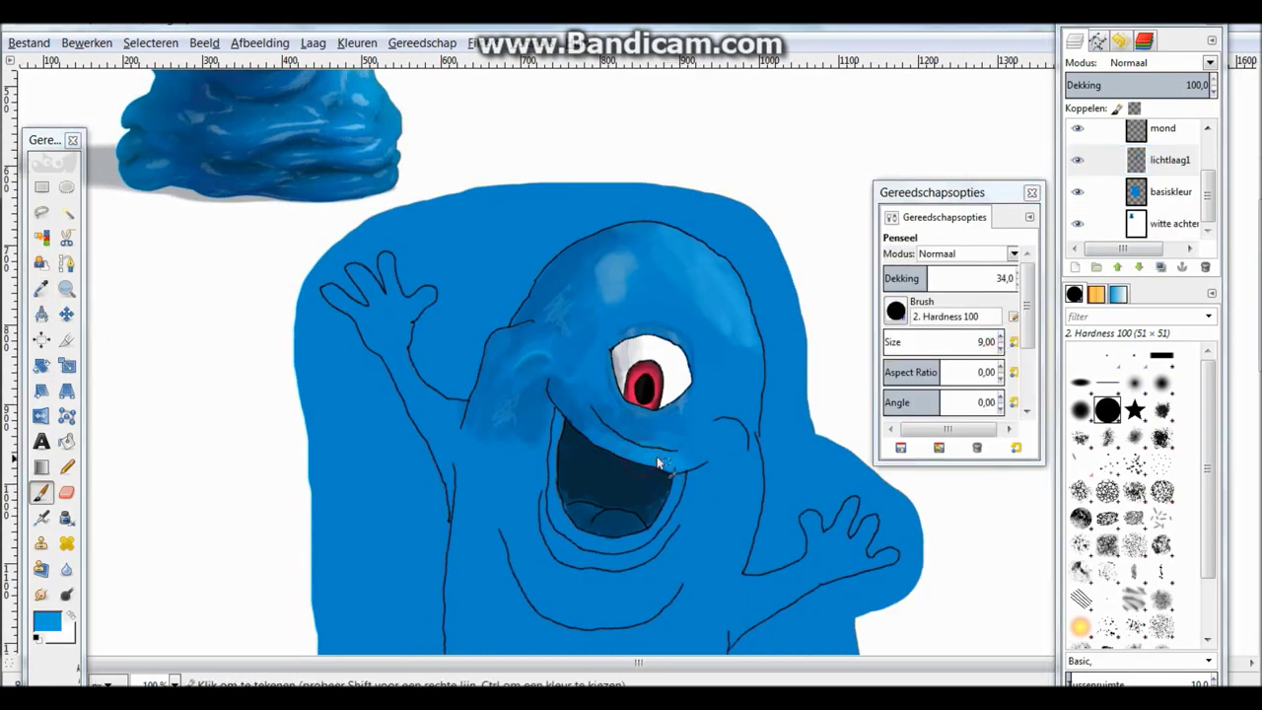
Step: Sample a greyish blue from the reference, paint fine reflections below Bob's eye with a smaller brush, and save the image
scroll(671, 458, up, 5)
ctrl+click(285, 276)
scroll(631, 394, down, 6)
key(bracketleft)
key(bracketleft)
key(bracketleft)
key(bracketleft)
key(bracketleft)
key(bracketleft)
key(bracketleft)
key(shift+ctrl+j)
key(ctrl+s)
Step: Sample a bright blue from the reference and lighten the face between the eye and outer head edge at size 12 and opacity 34,0
key(1)
scroll(592, 394, up, 5)
key(ctrl)
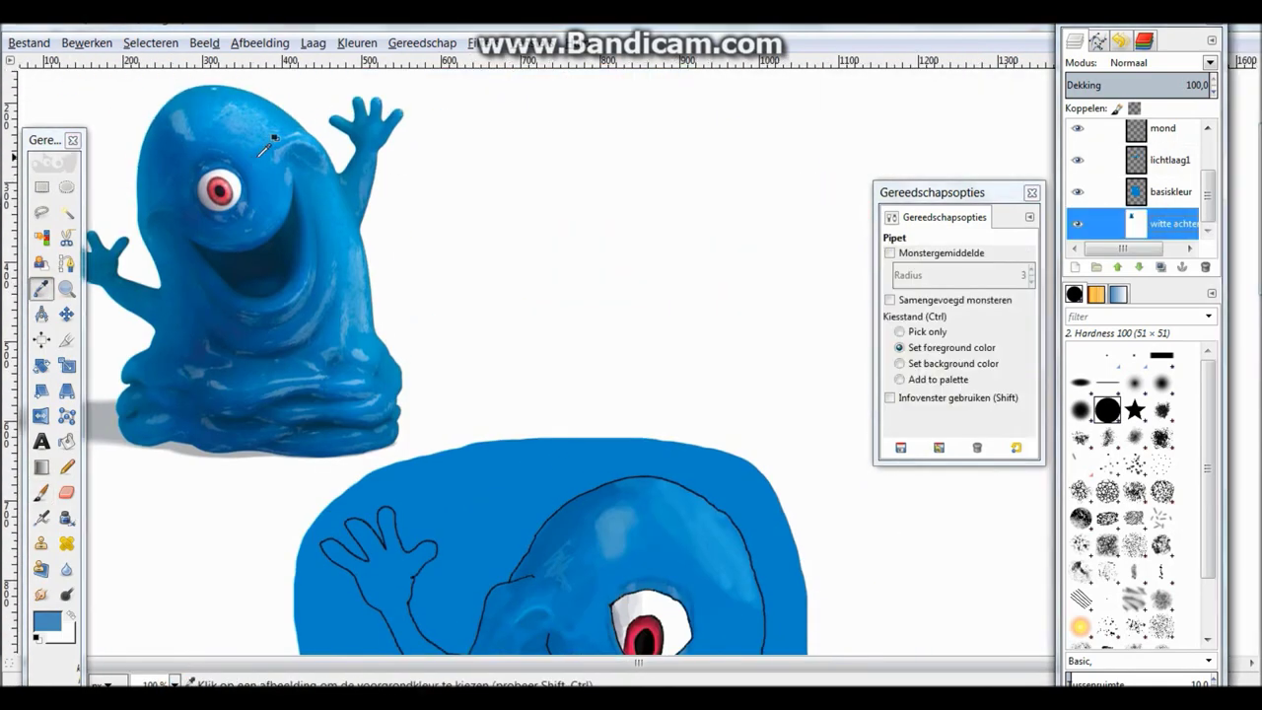
scroll(630, 395, down, 4)
key(bracketright)
key(bracketright)
key(bracketright)
key(bracketright)
key(bracketright)
key(bracketright)
key(bracketright)
key(bracketright)
key(bracketright)
key(bracketright)
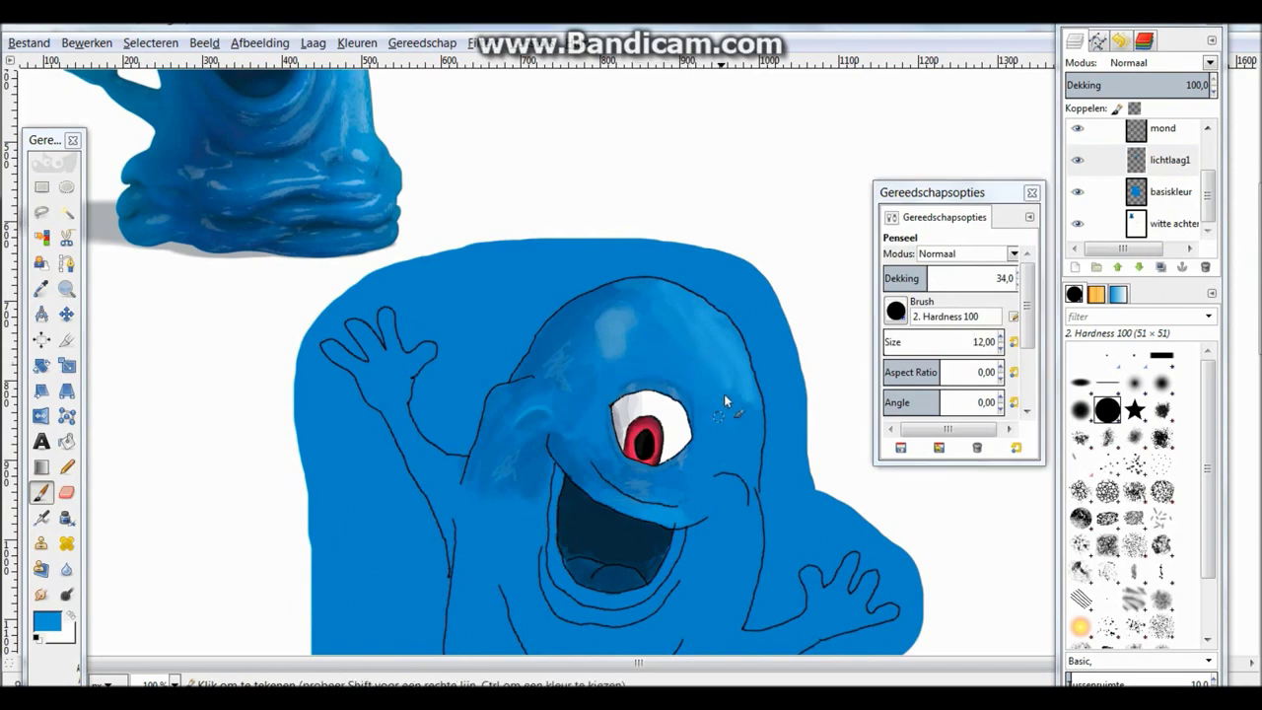
scroll(619, 402, down, 3)
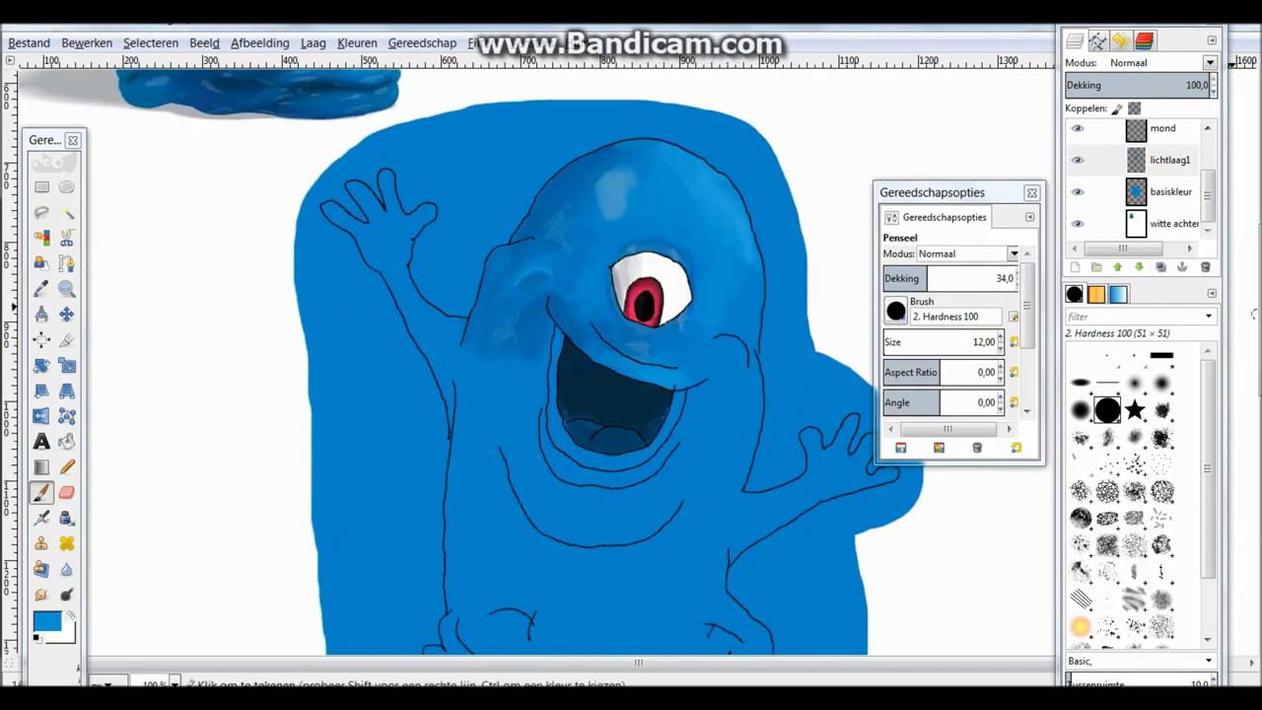
Step: Sample a light blue from the reference on the white background layer, with brush size 2 and opacity 24,4, and return to layer lichtlaag1
scroll(702, 314, up, 7)
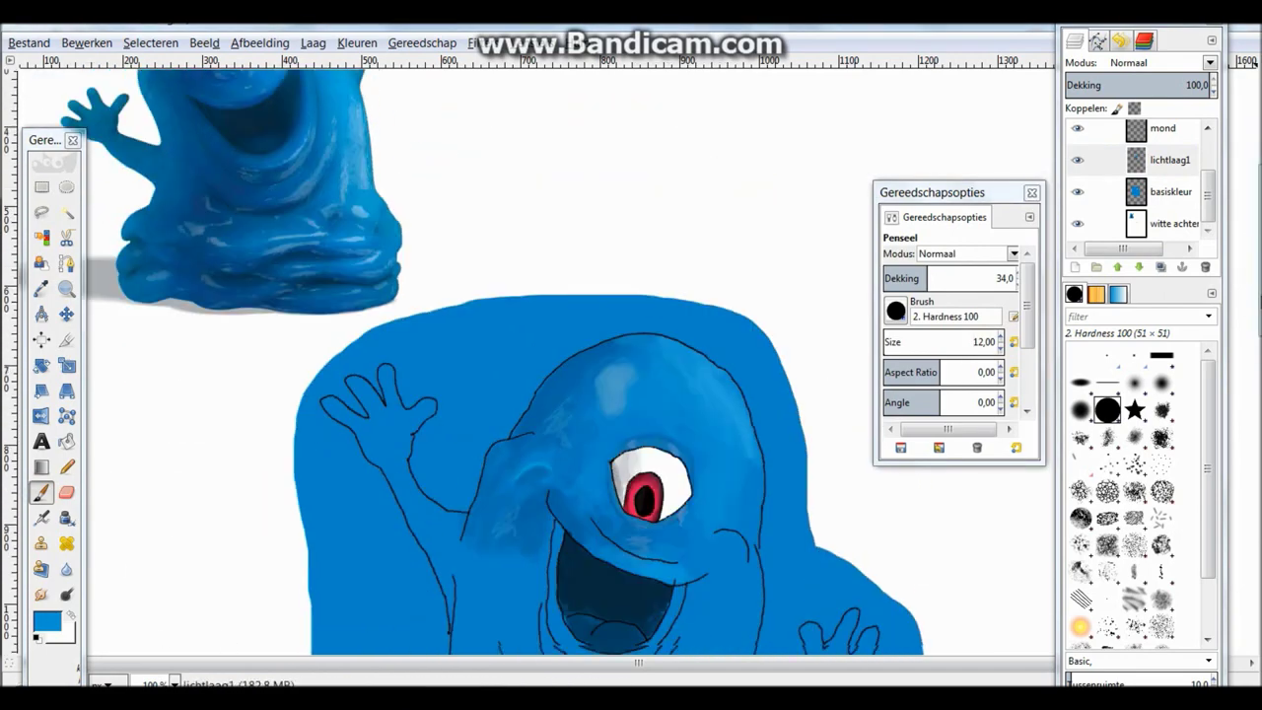
key(ctrl)
key(d)
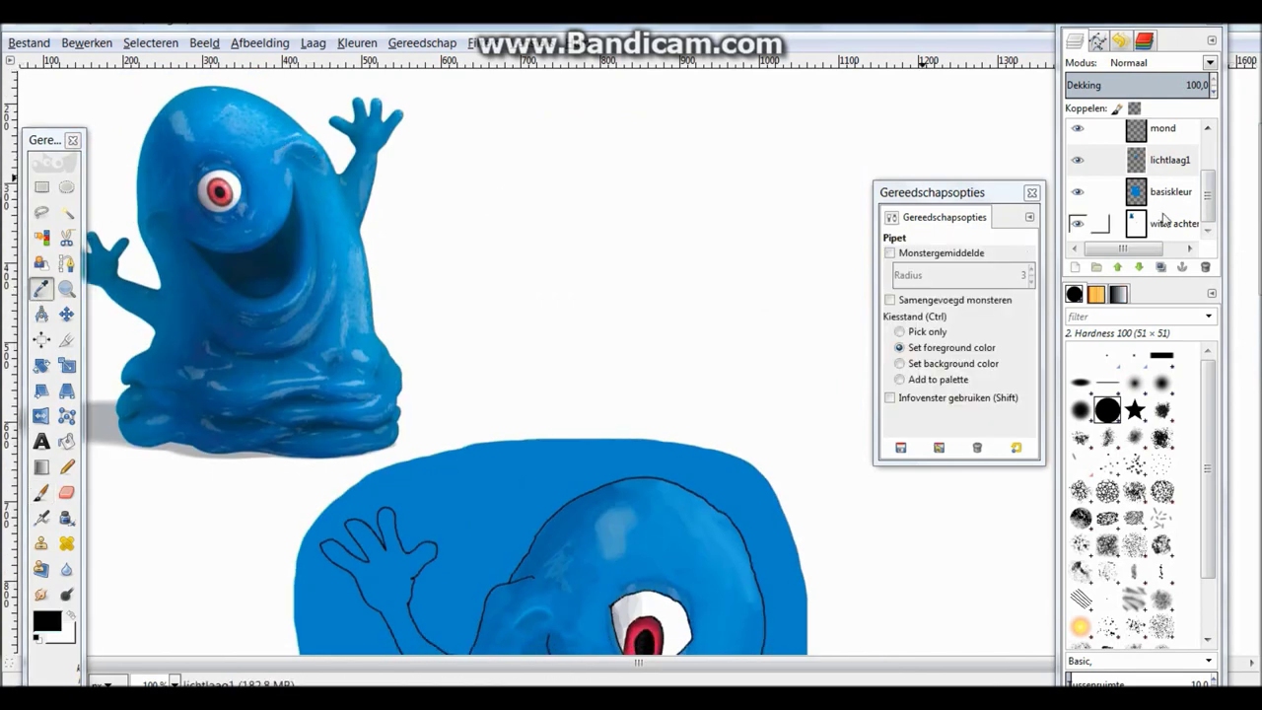
click(1135, 224)
scroll(591, 395, down, 6)
click(994, 345)
drag(1011, 279, 1000, 279)
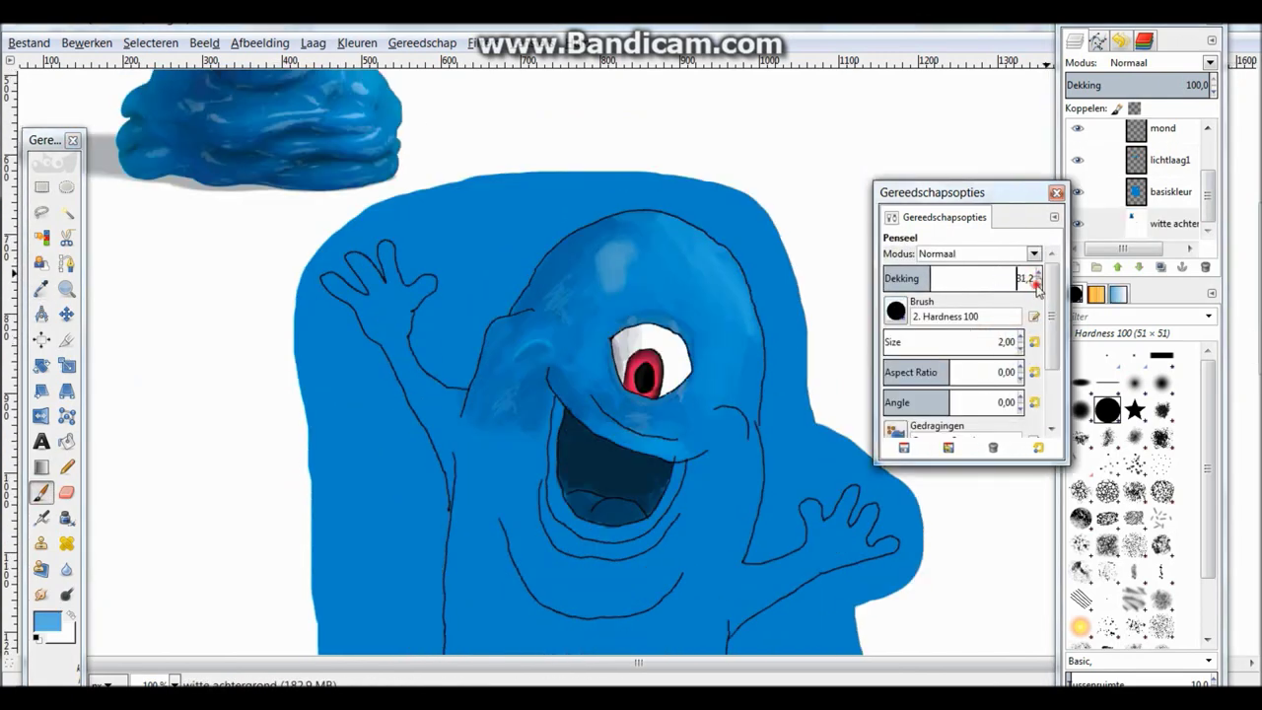
click(167, 683)
click(163, 532)
click(1169, 159)
scroll(453, 210, down, 5)
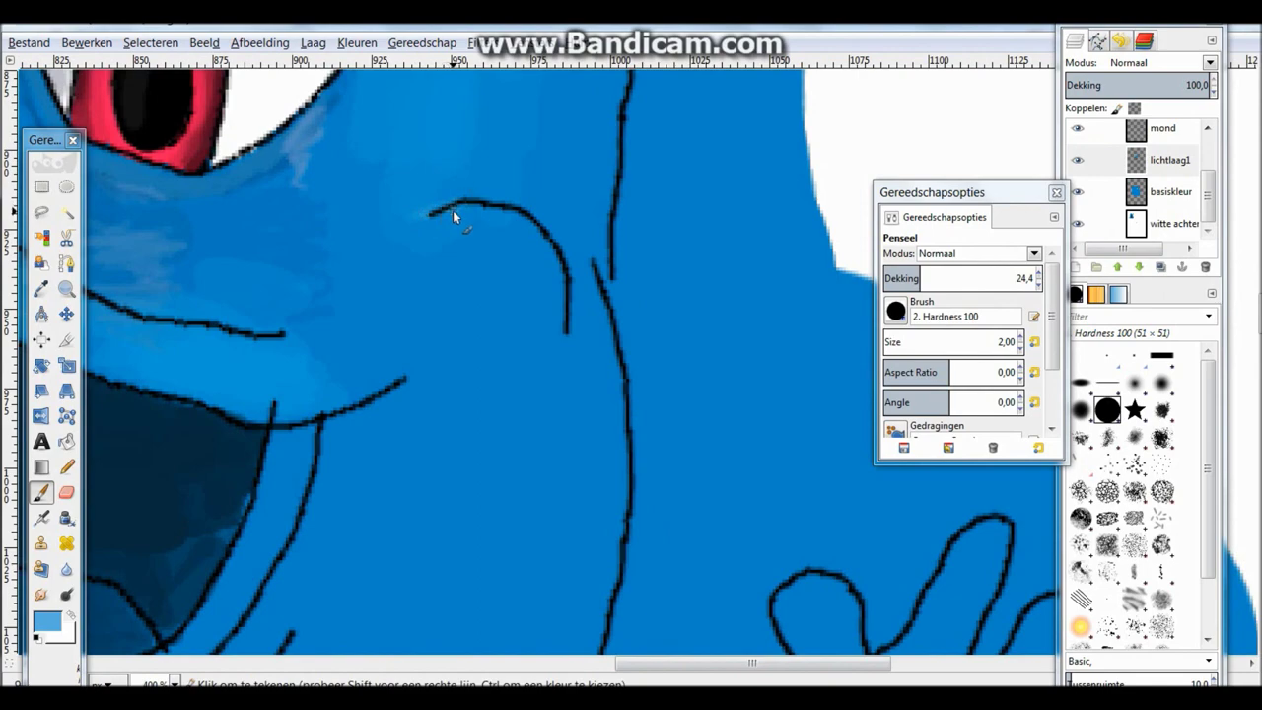
Step: Replace the inked cheek crease beside Bob's eye with a light-blue highlight stroke by erasing it on the line layer, and save the image
scroll(1143, 177, up, 2)
click(1158, 135)
key(shift+e)
drag(421, 211, 518, 224)
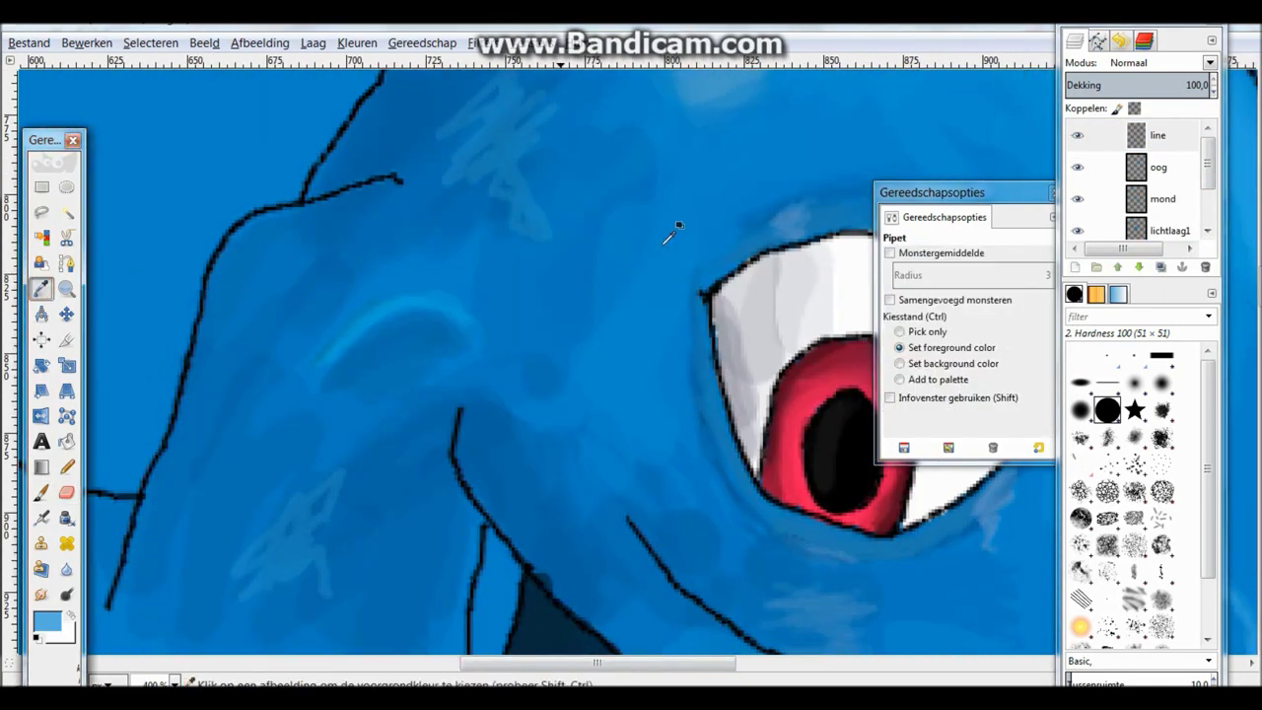
ctrl+click(671, 231)
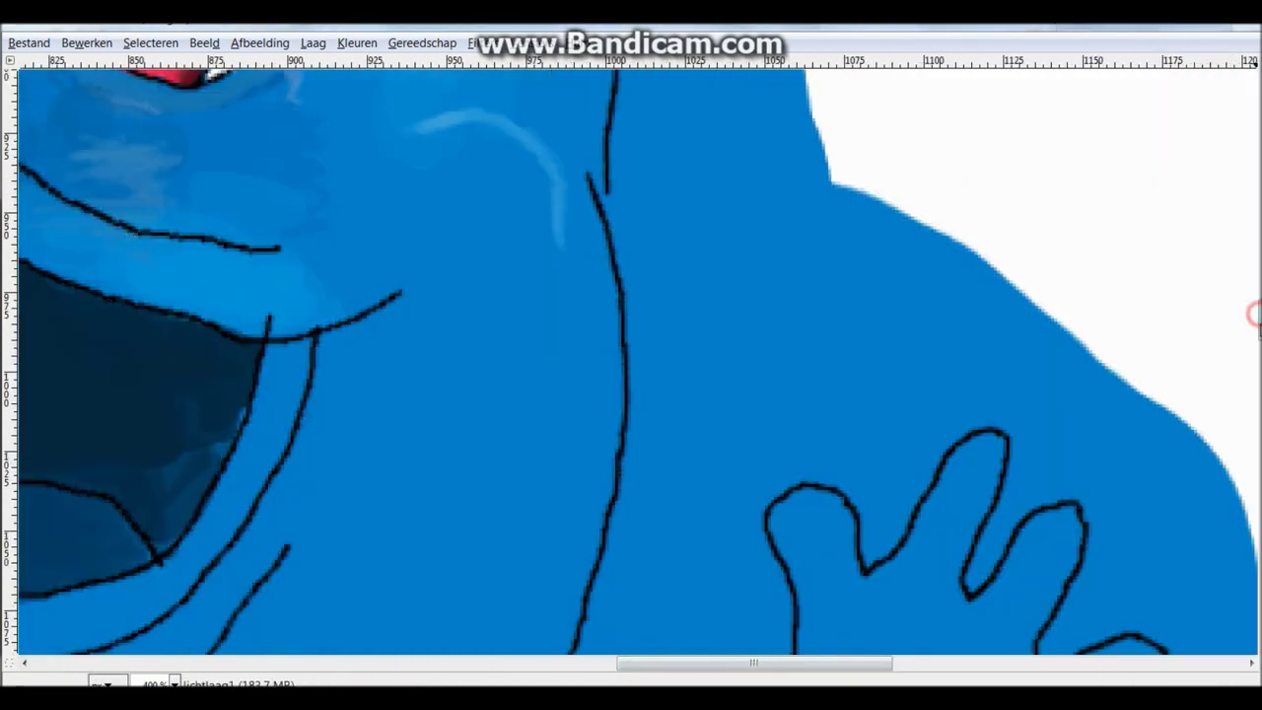
scroll(532, 257, up, 1)
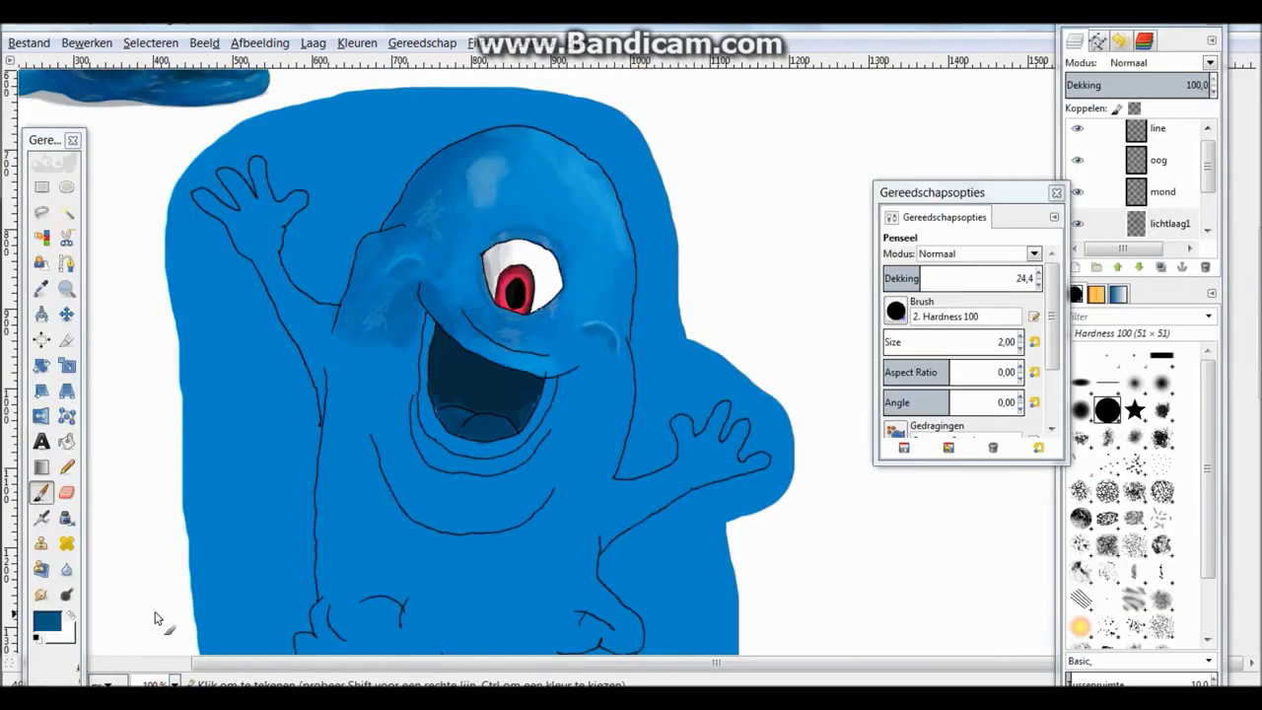
key(ctrl+s)
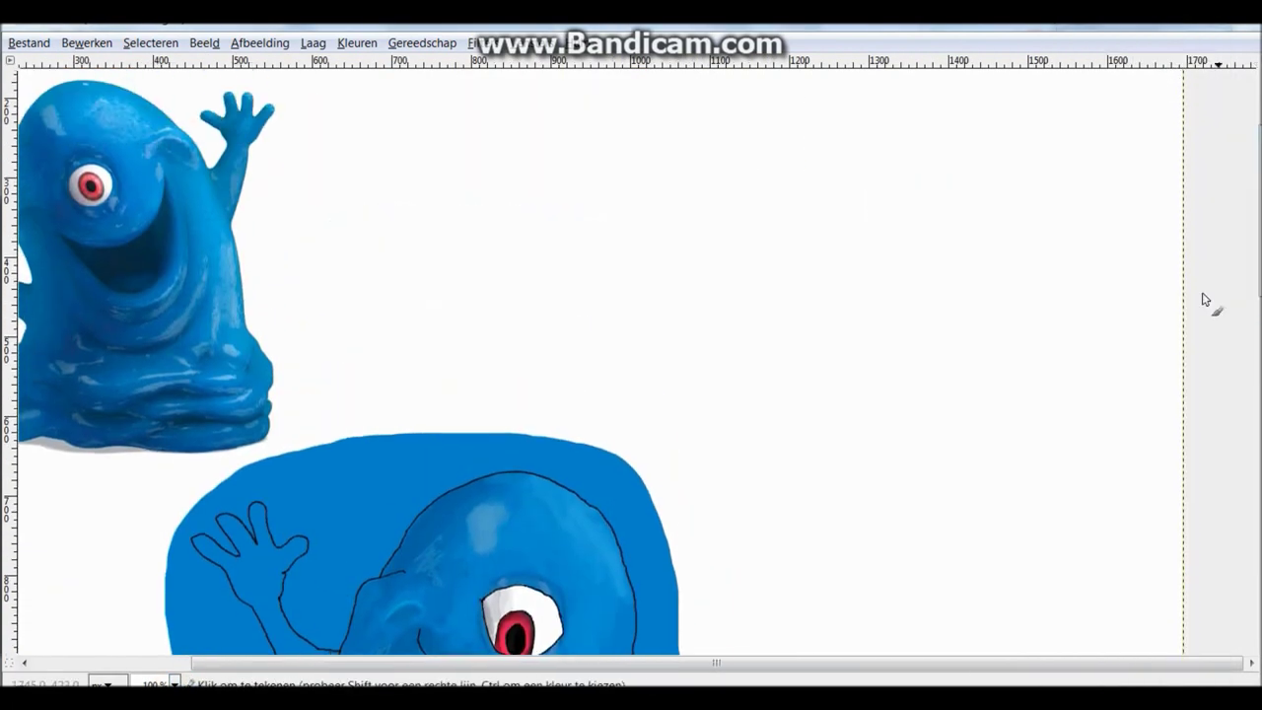
Step: Sample a bright blue from the reference and paint small highlights on the raised hand's fingertips at size 2 and opacity 24,4
scroll(1203, 302, left, 3)
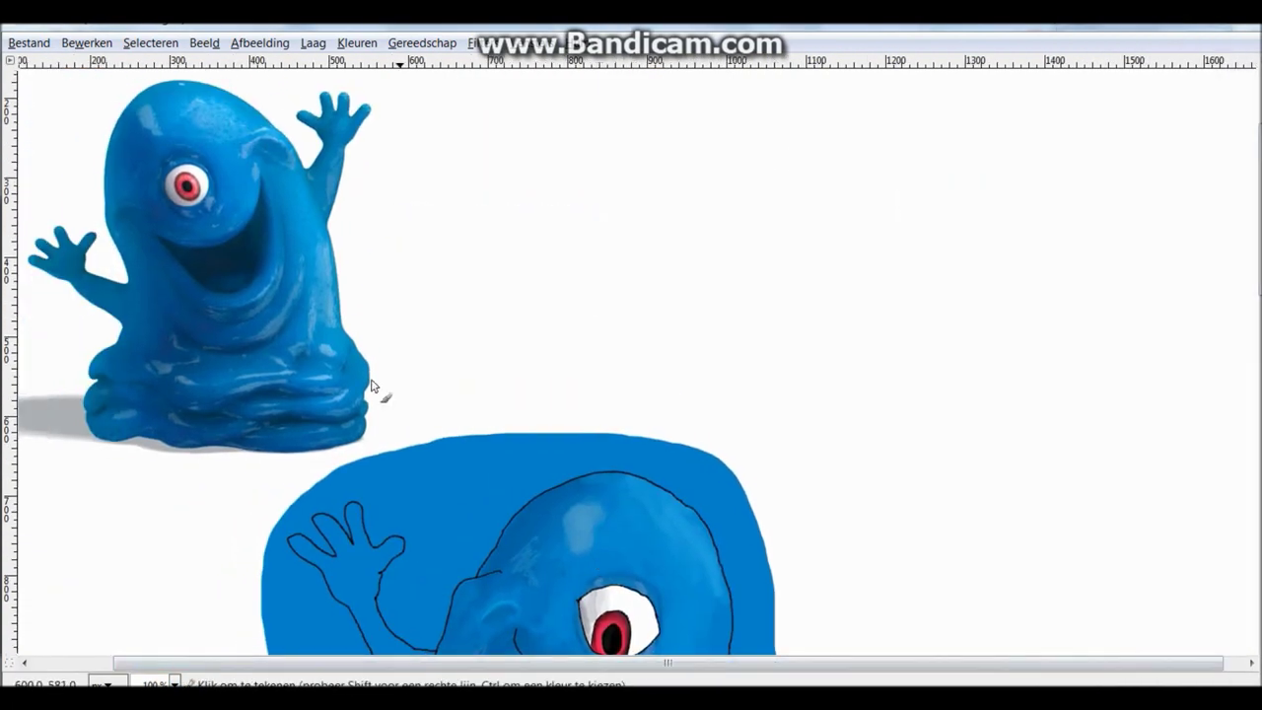
key(Tab)
click(153, 683)
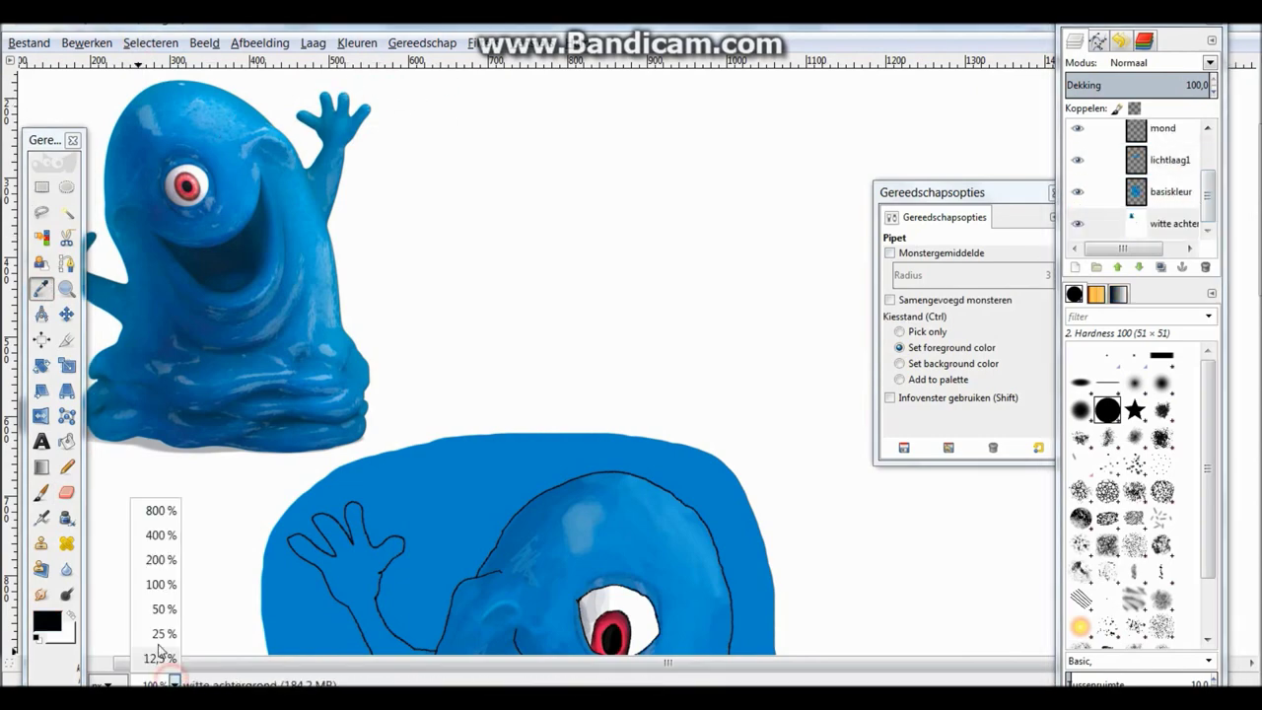
click(161, 552)
scroll(373, 261, up, 5)
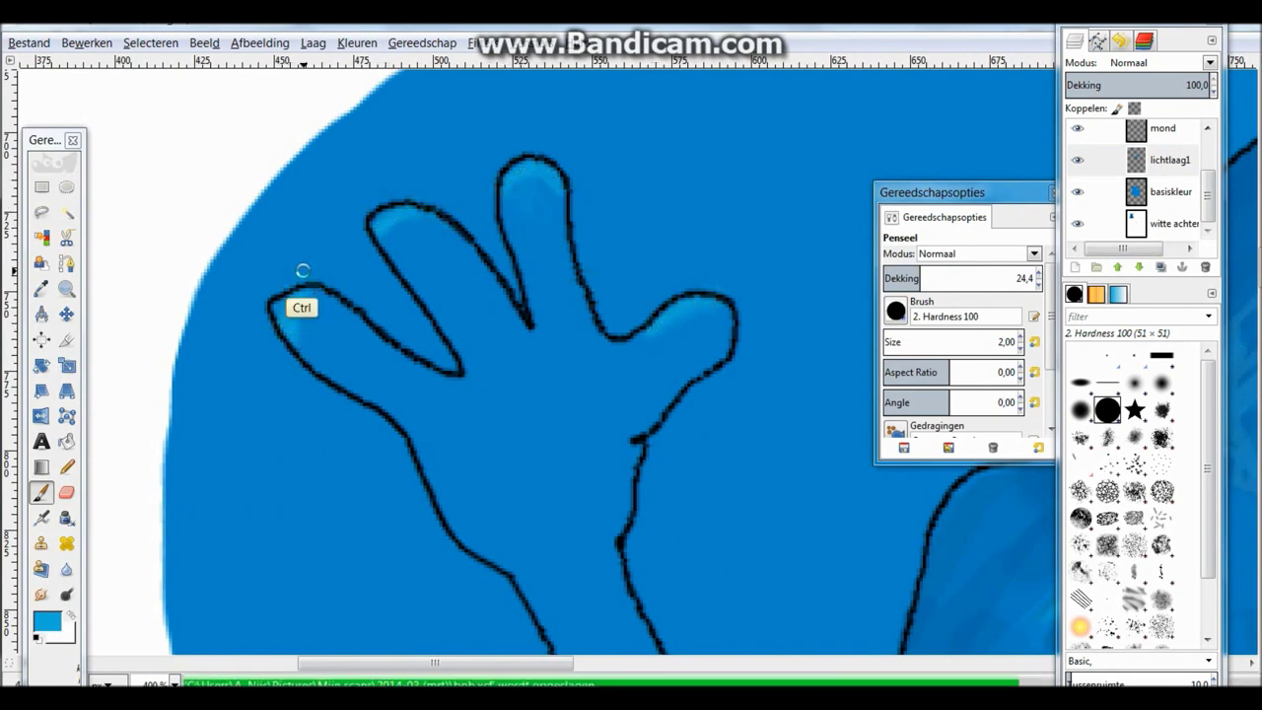
scroll(301, 555, down, 4)
scroll(572, 513, left, 2)
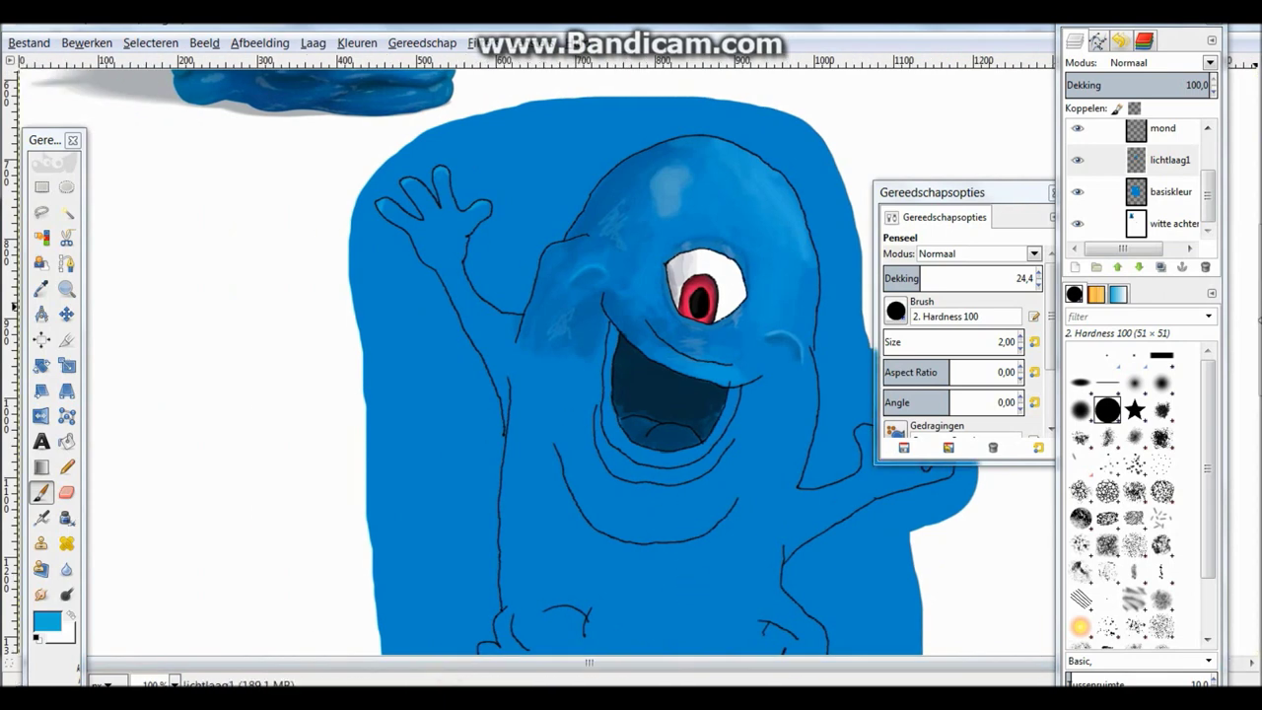
Step: Sample a medium blue from the reference's hand and shade Bob's raised palm on layer lichtlaag1 at size 9 and opacity 83,2
scroll(572, 514, up, 5)
key(o)
key(d)
click(442, 206)
key(p)
scroll(442, 206, down, 5)
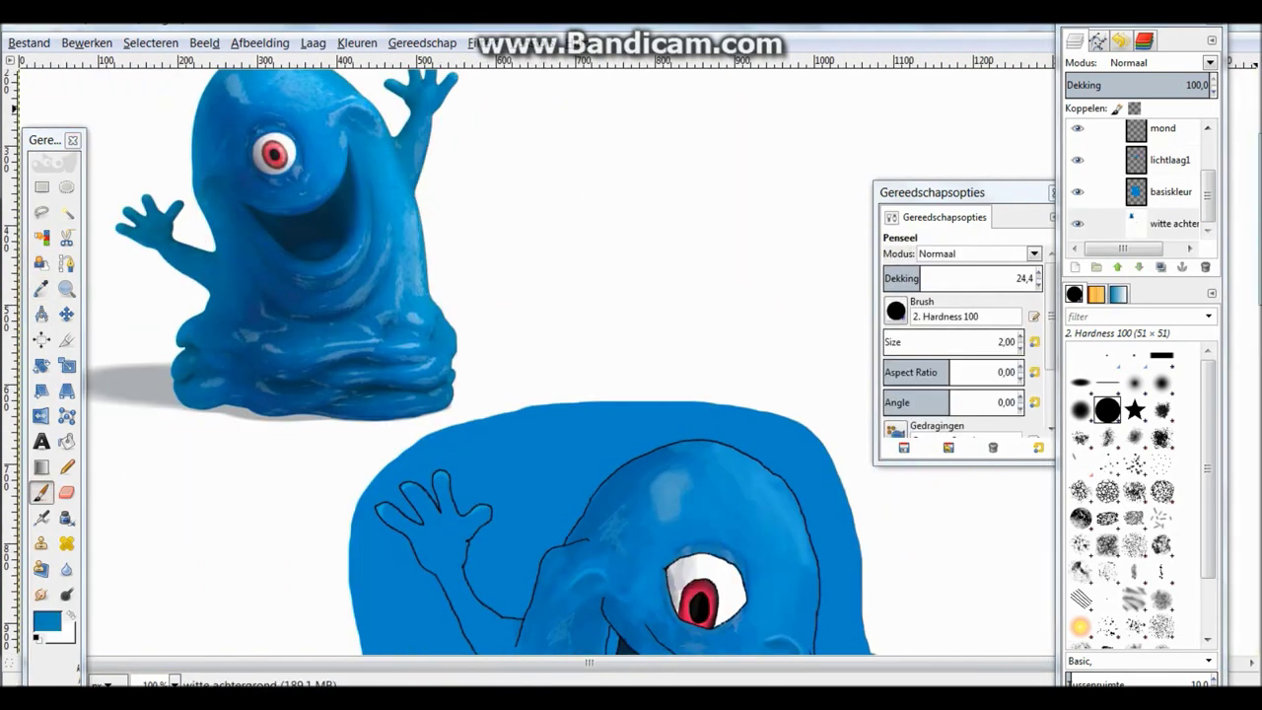
click(1169, 160)
click(1012, 278)
ctrl+click(448, 425)
click(446, 424)
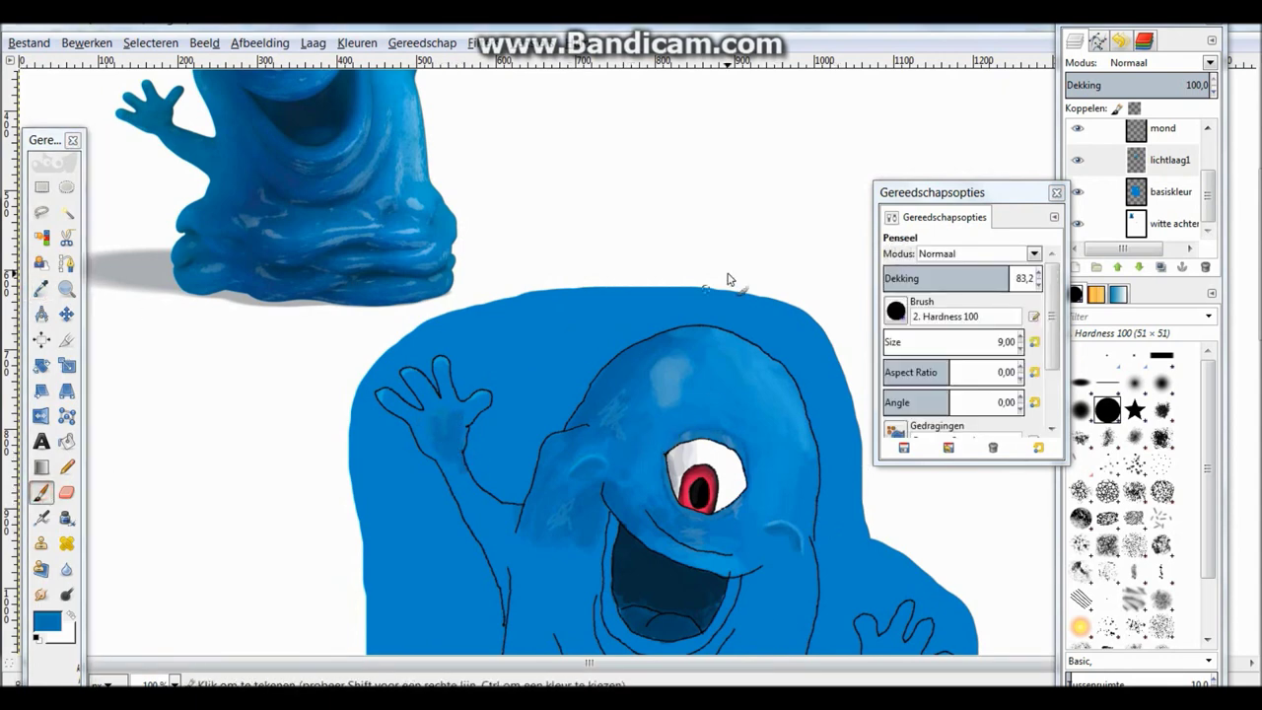
Step: Blend the shading on the raised palm and wrist with lighter and darker blues at size 9 and opacity 22,0
click(918, 278)
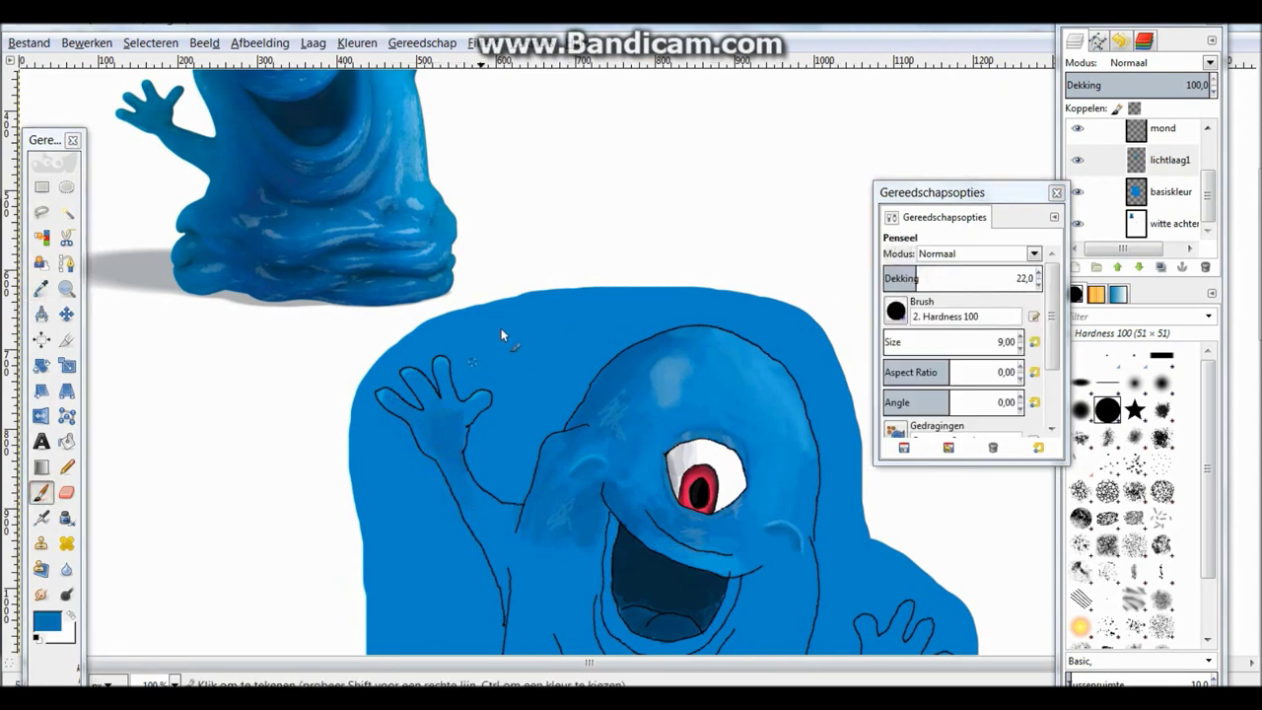
ctrl+click(429, 443)
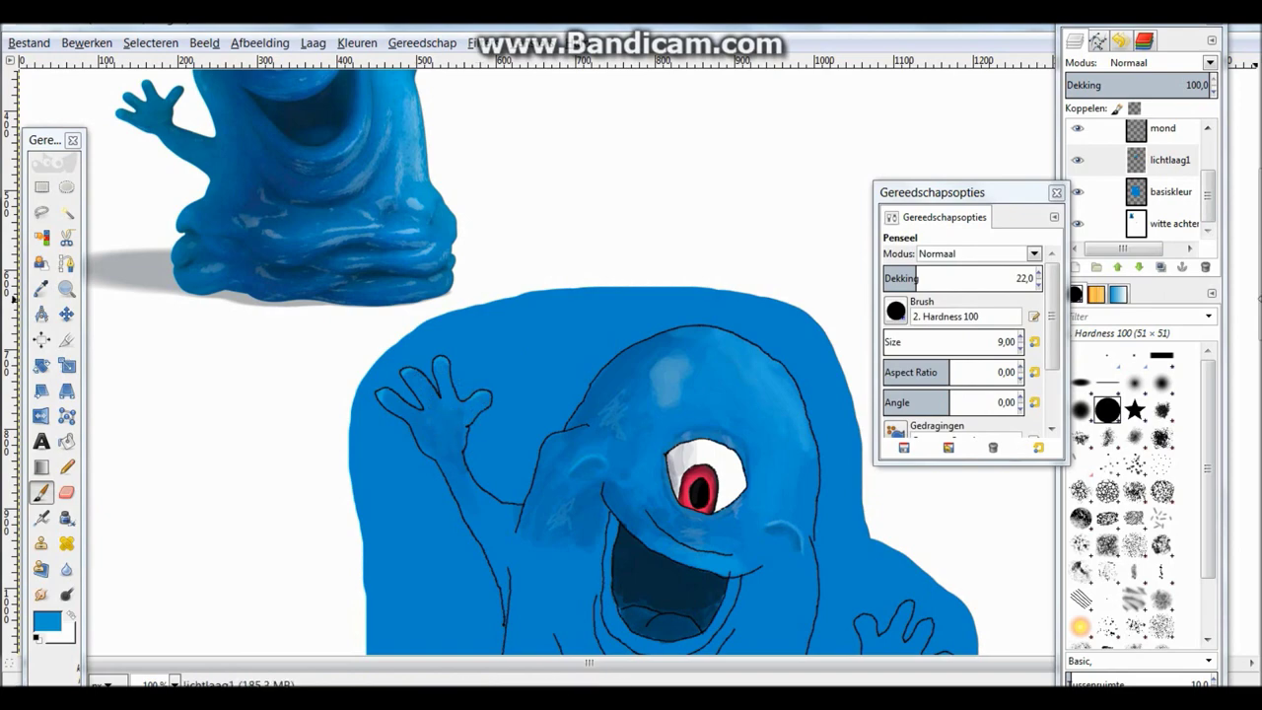
ctrl+click(427, 448)
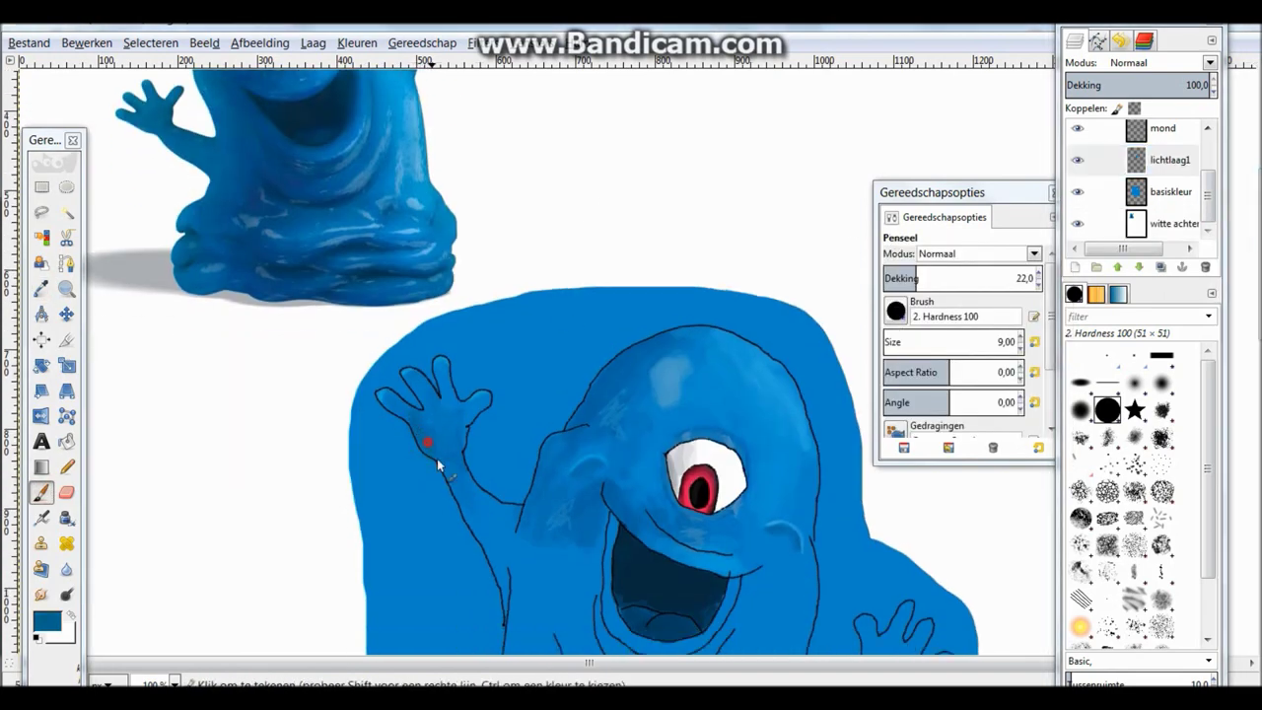
key(minus)
Step: Sample a greyish blue from the reference, paint fine strokes on the raised hand and forearm at size 3, and save the image
ctrl+click(256, 325)
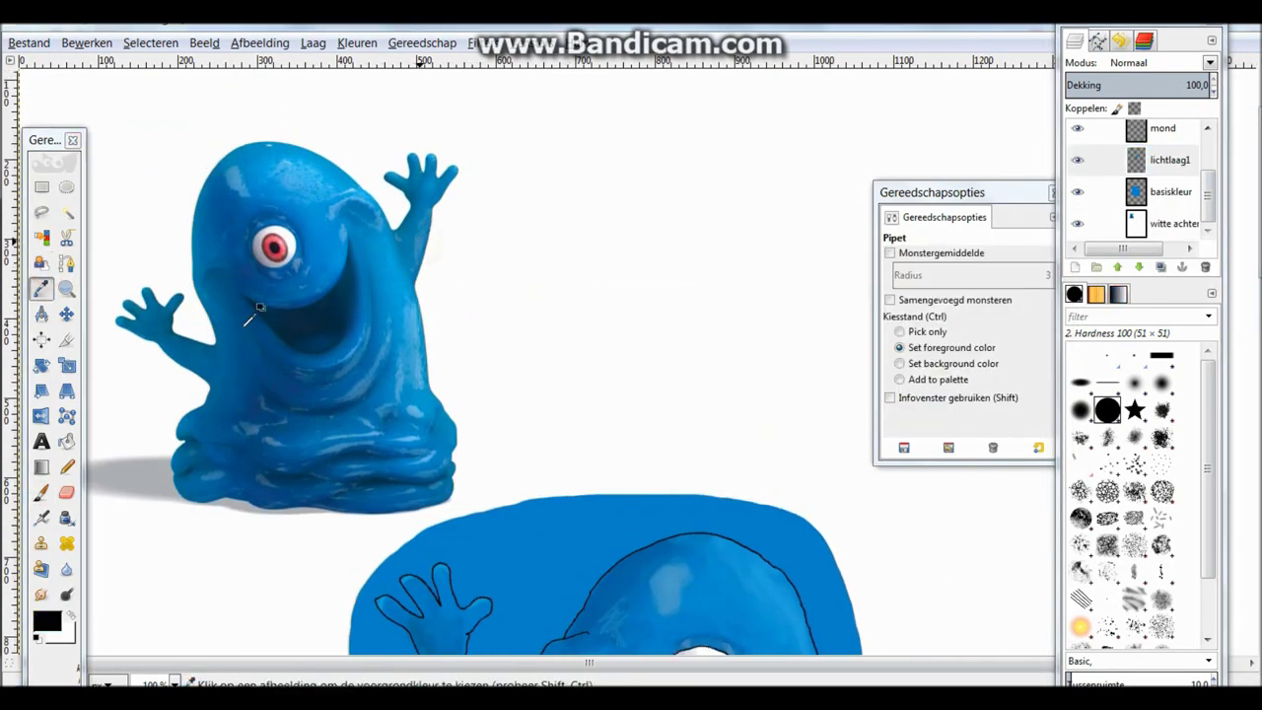
key(1)
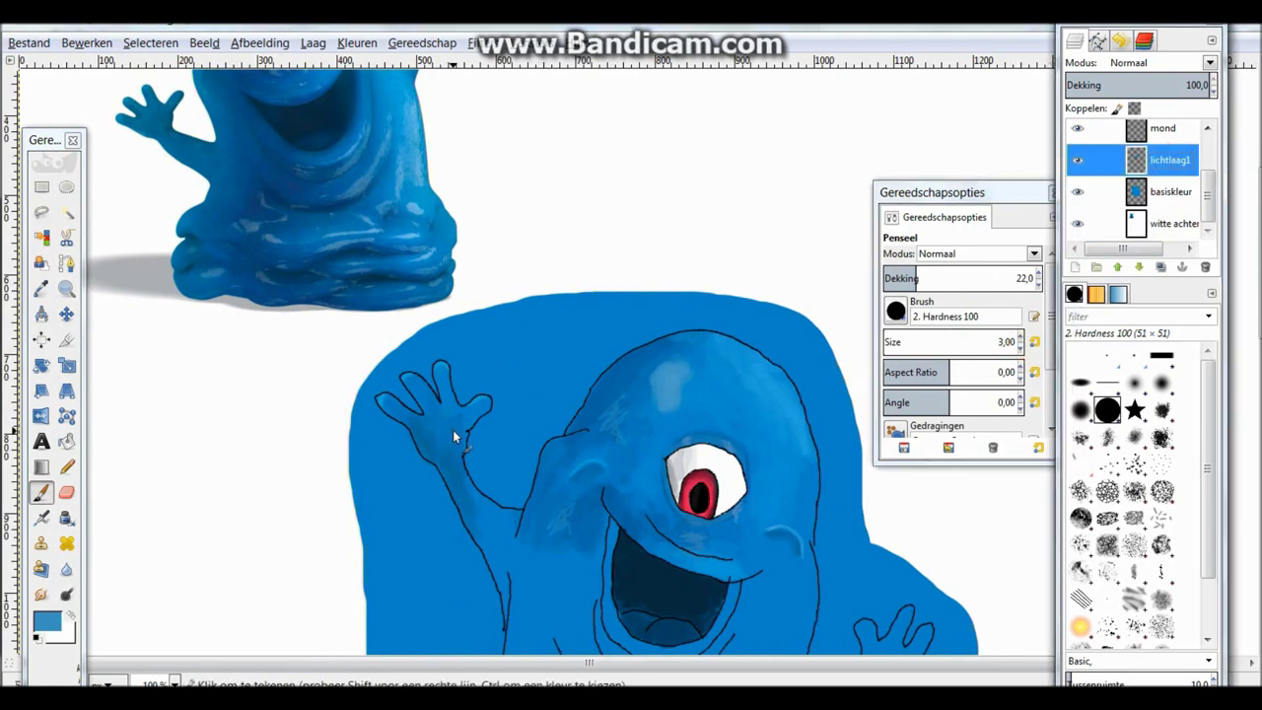
key(minus)
key(minus)
key(minus)
key(minus)
key(1)
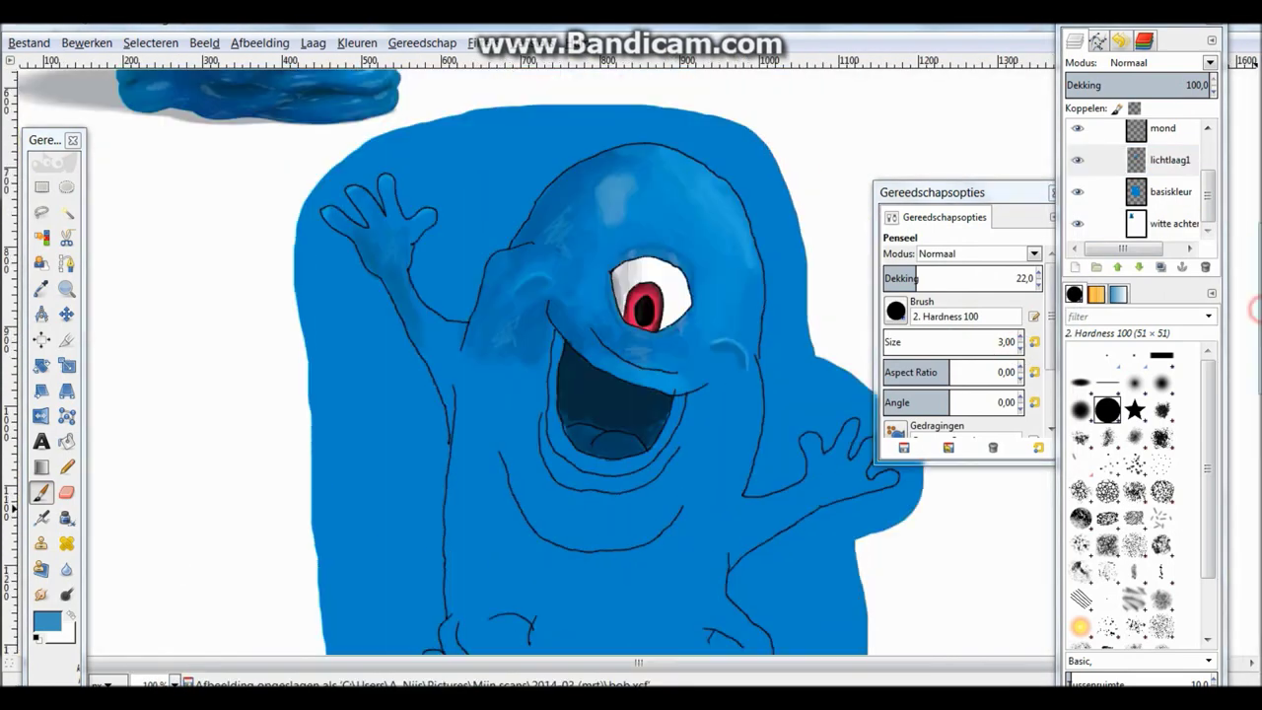
Step: Sample further blues from the reference, refine the raised arm's shading at size 3, and raise the brush opacity to 83,8
scroll(533, 365, up, 5)
scroll(466, 327, down, 4)
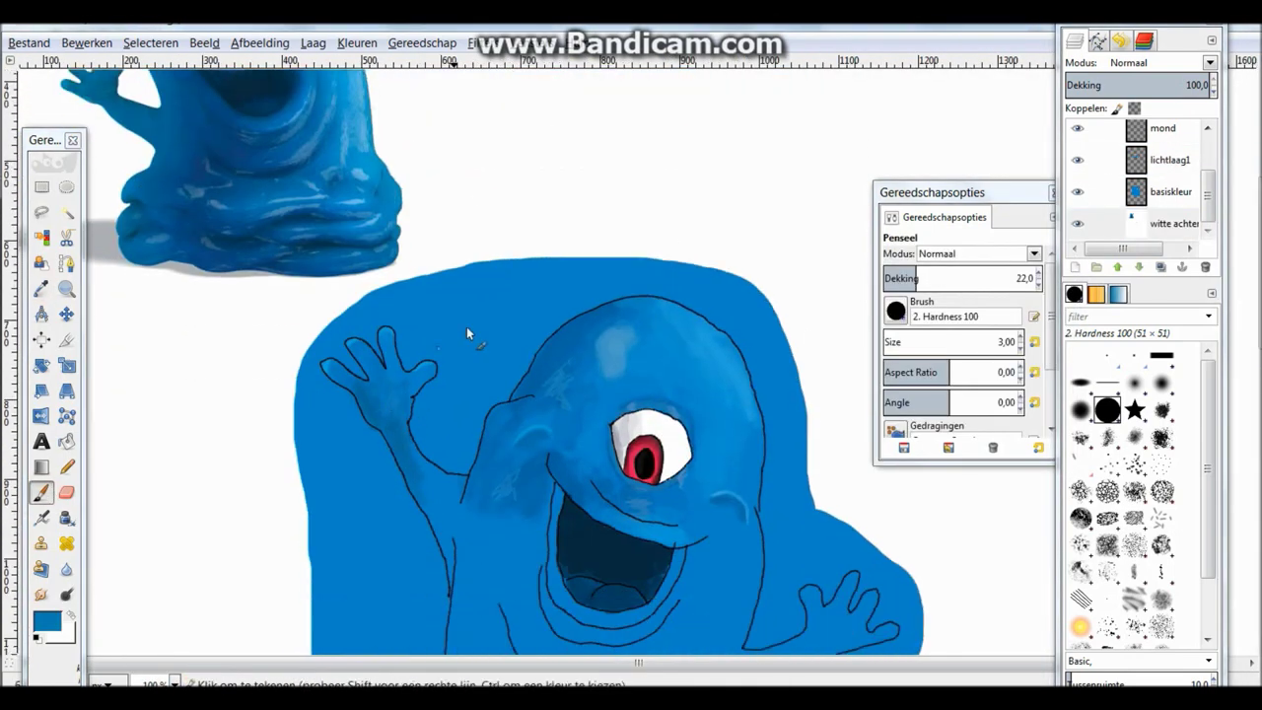
ctrl+click(392, 370)
scroll(360, 391, down, 4)
scroll(360, 391, up, 5)
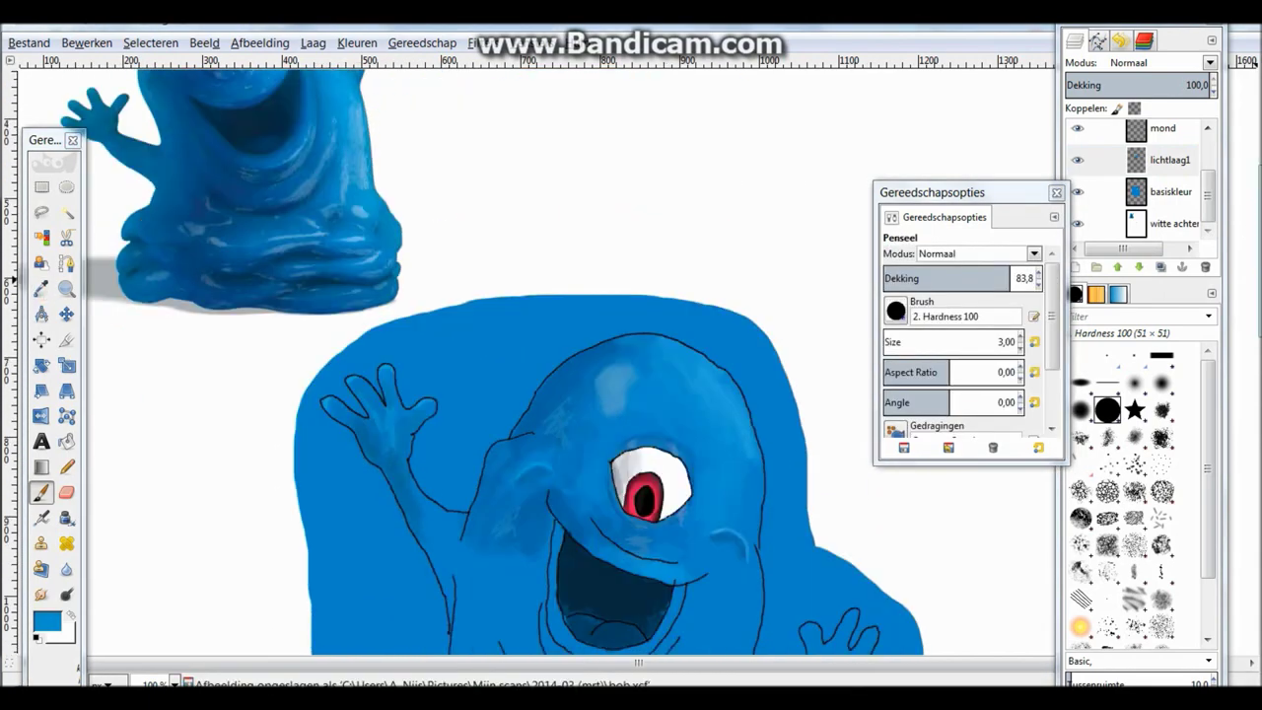
Step: Sample a light blue from the reference and paint a highlight along the outer fold below Bob's mouth at opacity 83,8
scroll(1143, 177, up, 2)
key(2)
scroll(532, 355, up, 10)
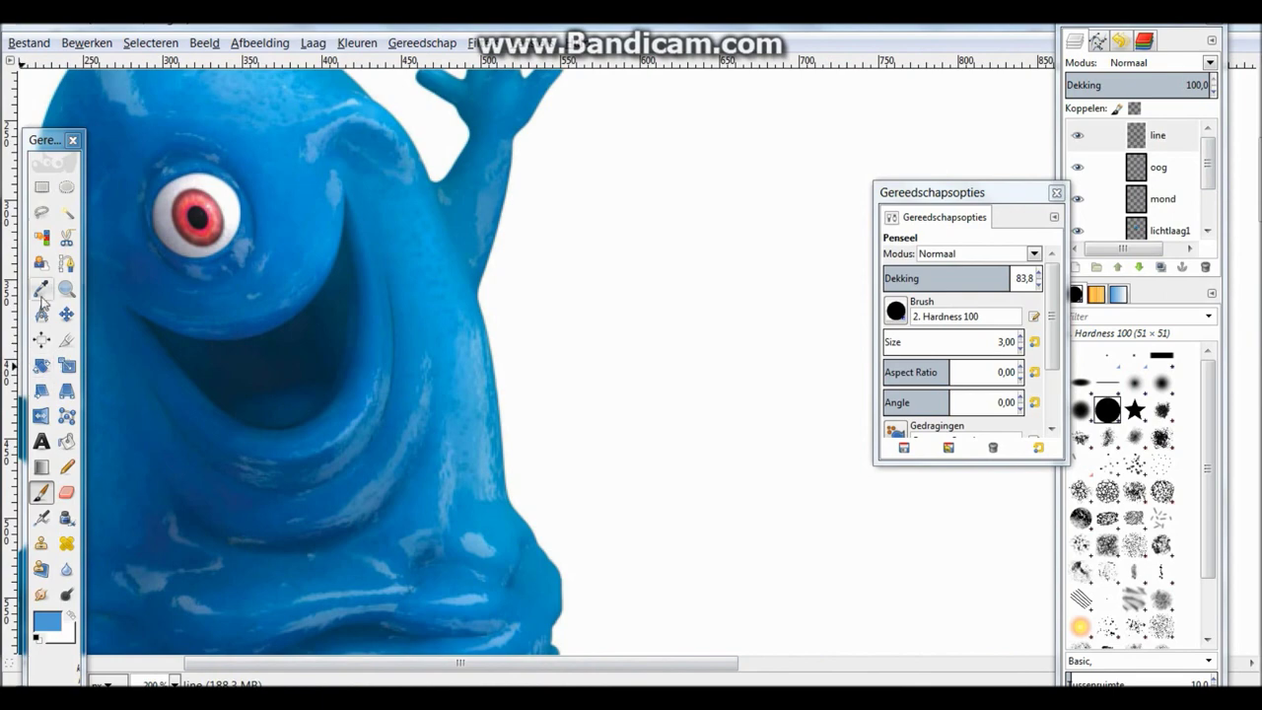
key(o)
scroll(1144, 177, down, 2)
key(p)
scroll(478, 355, right, 5)
scroll(478, 355, down, 8)
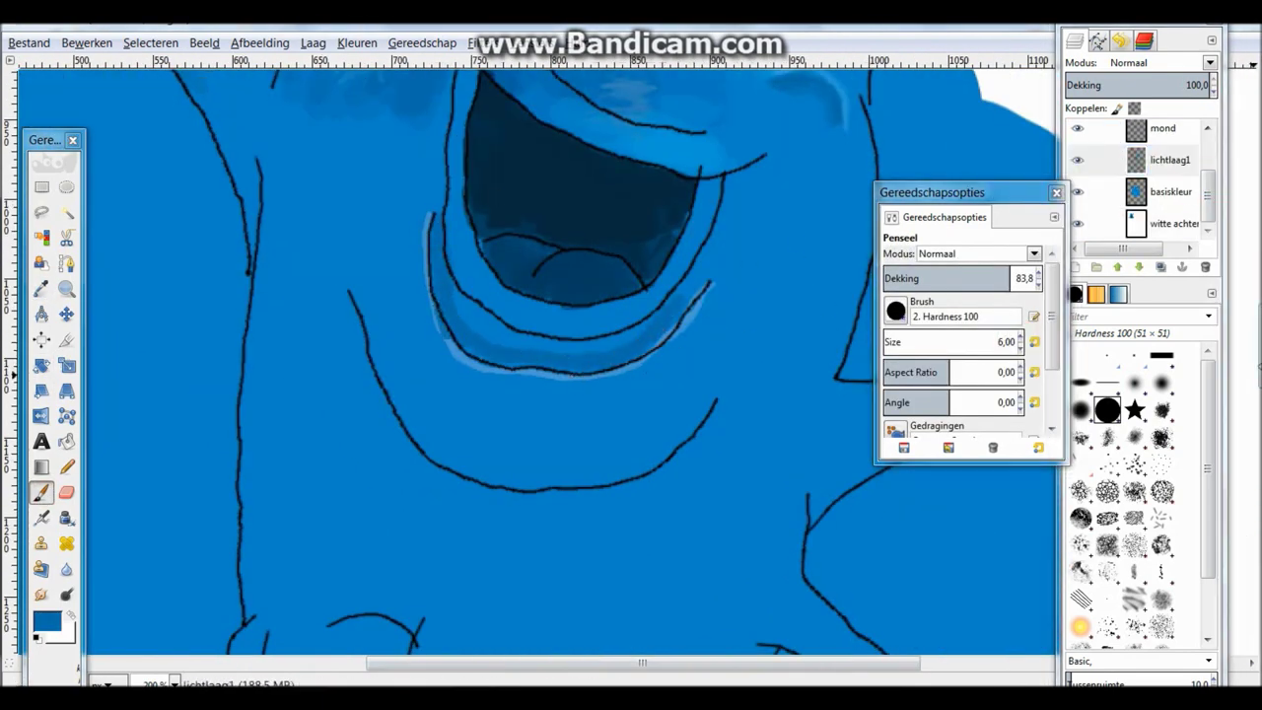
Step: Sample a dark blue from the reference and shade between the two fold lines below the mouth at size 6 and opacity 83,8
click(1168, 159)
scroll(533, 355, up, 8)
scroll(532, 355, left, 5)
key(o)
click(424, 463)
key(p)
scroll(735, 595, right, 5)
scroll(735, 594, down, 8)
mouse_move(394, 458)
mouse_down()
mouse_move(623, 345)
mouse_move(419, 493)
mouse_up()
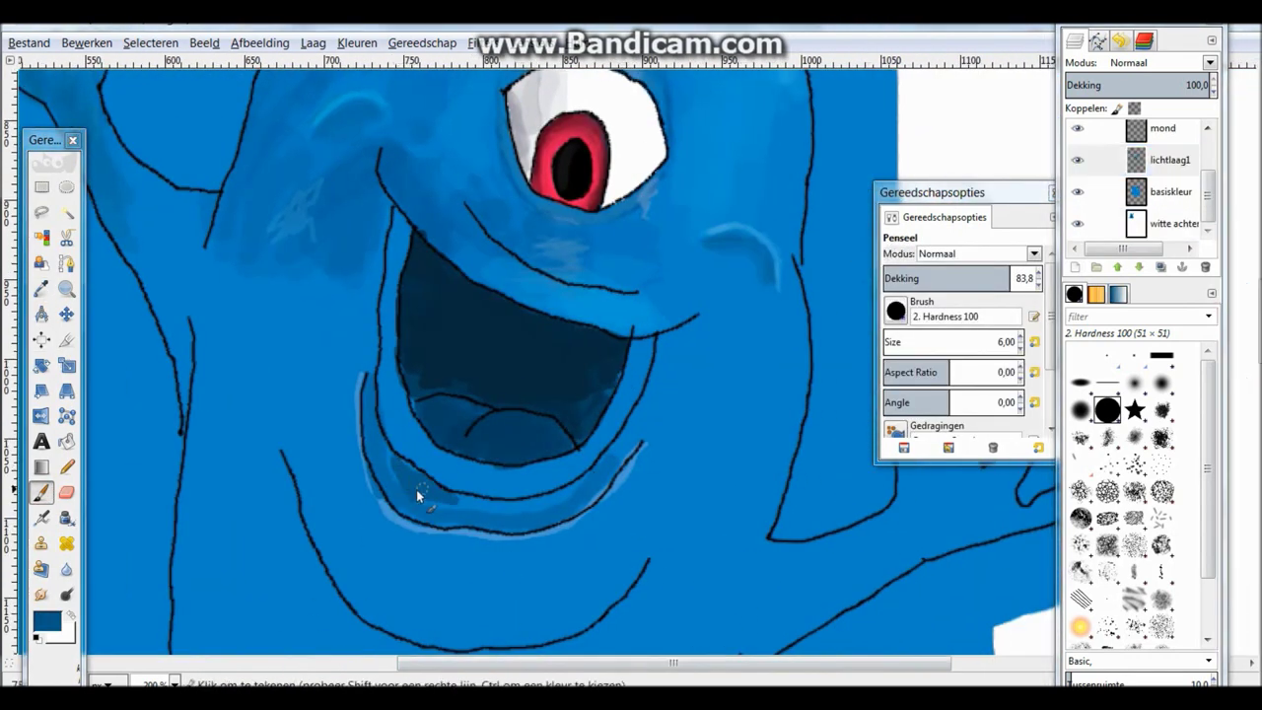
Step: Sample a blue from the shaded mouth fold, blend the fold at opacity 32,5, and save the image
key(o)
click(439, 498)
key(p)
drag(1012, 278, 933, 278)
key(ctrl+s)
Step: Sample a dark blue from the reference and shade Bob's lower lip directly beneath the mouth at size 6 and opacity 32,5
scroll(500, 494, left, 10)
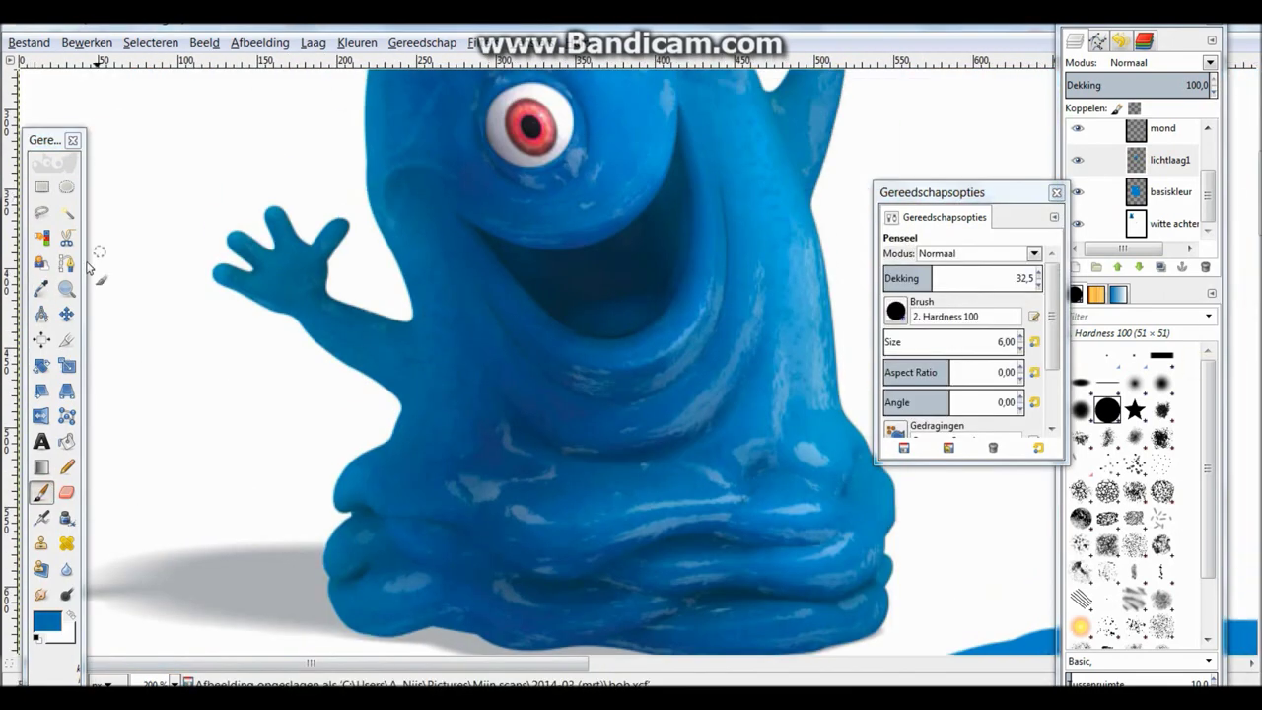
scroll(331, 246, right, 10)
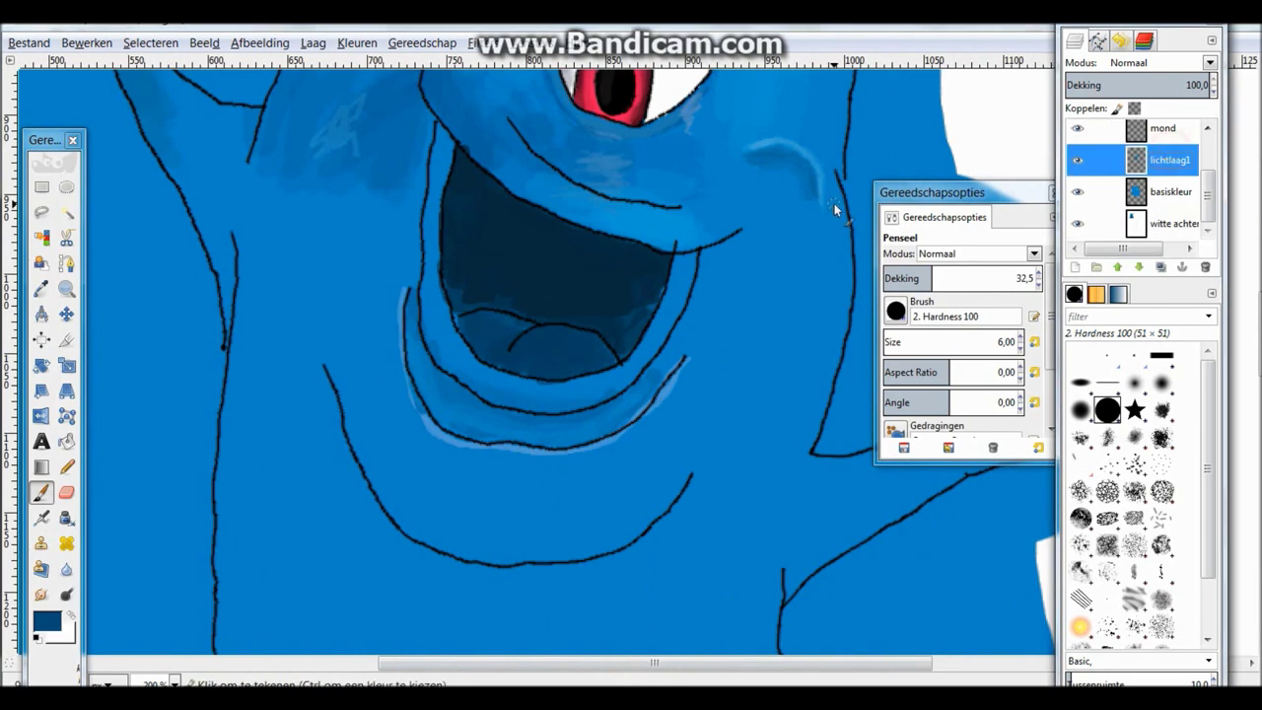
click(455, 361)
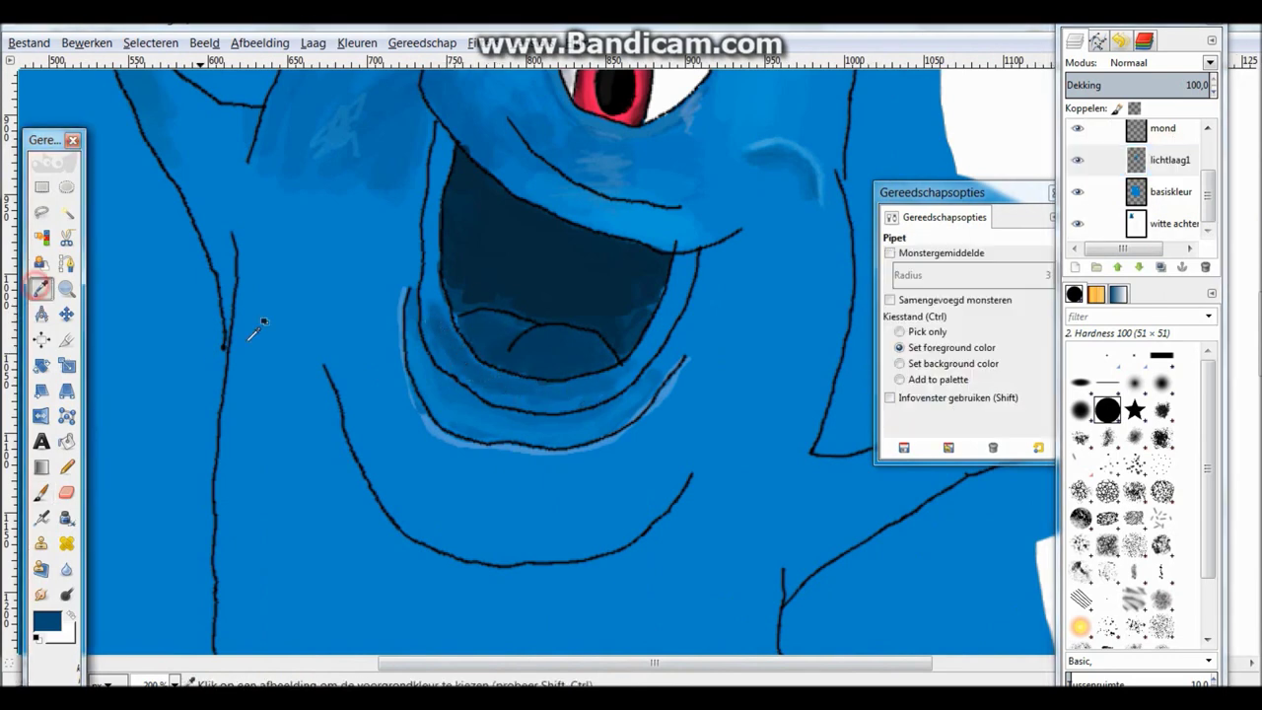
Step: Paint thin light-blue highlights along the lower lip's edges at size 2,41 and opacity 32,5, and save the image
drag(986, 345, 946, 345)
key(3)
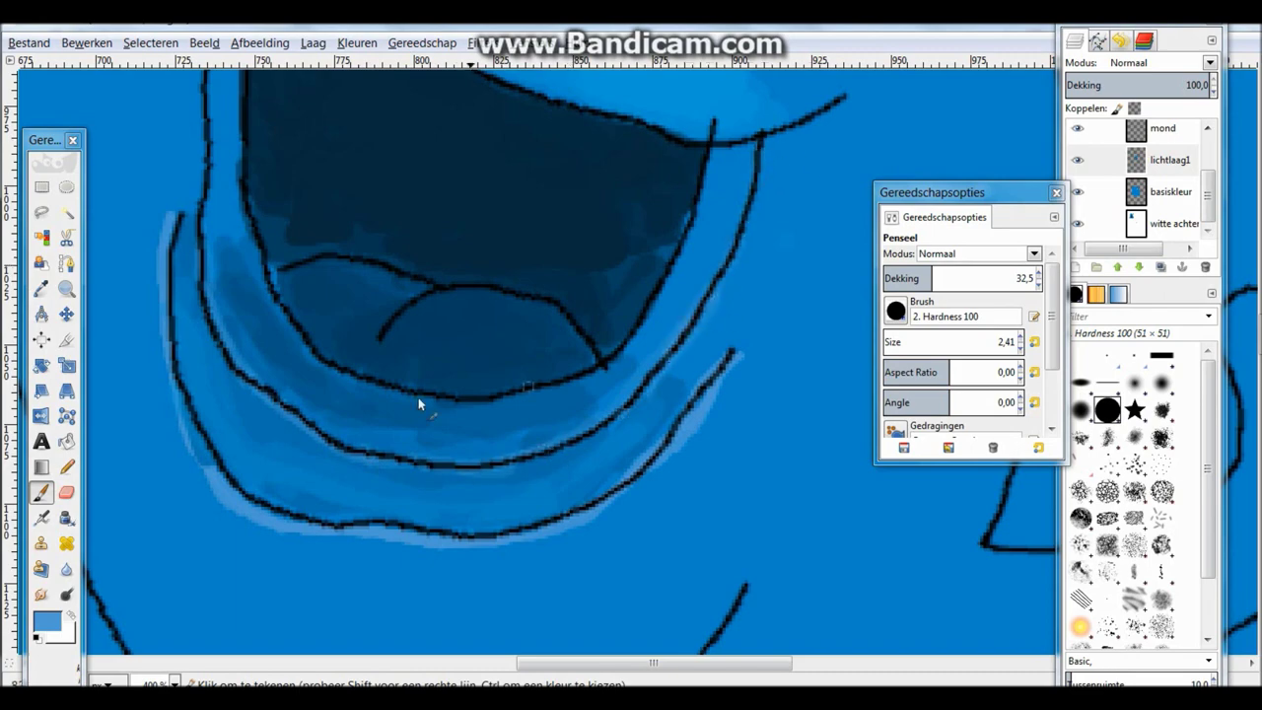
scroll(418, 402, up, 2)
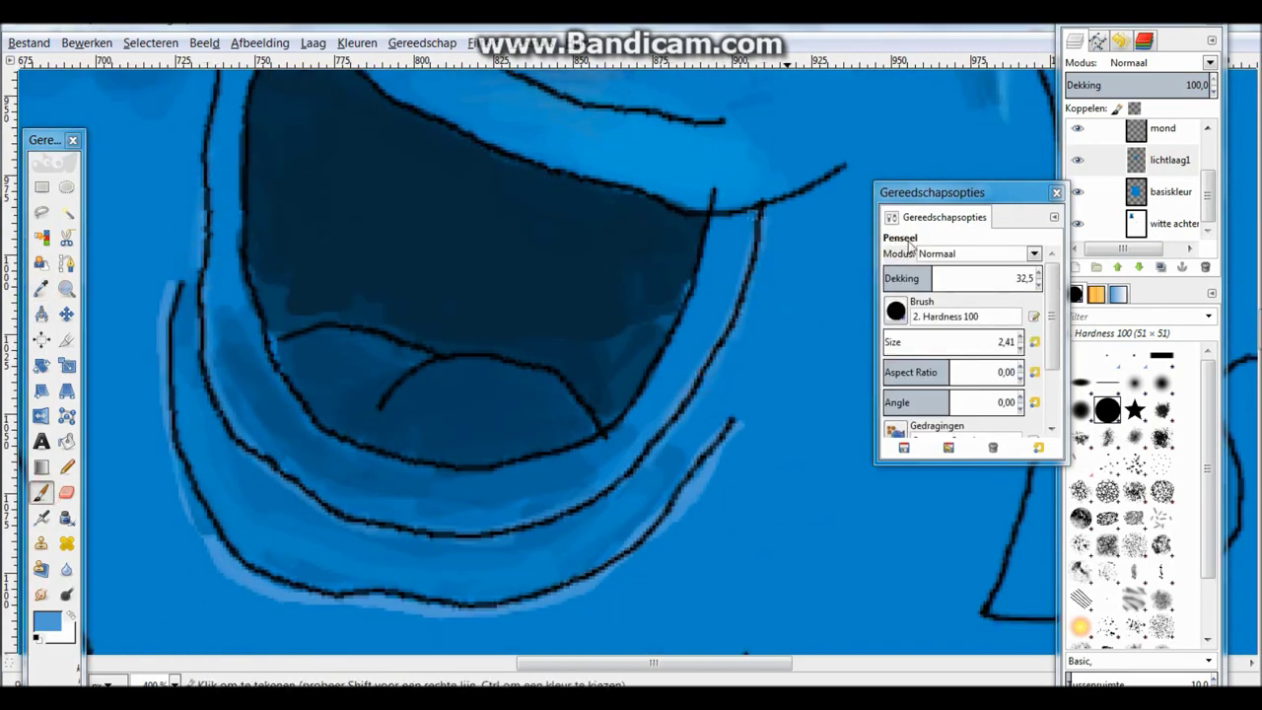
key(2)
click(163, 683)
click(152, 582)
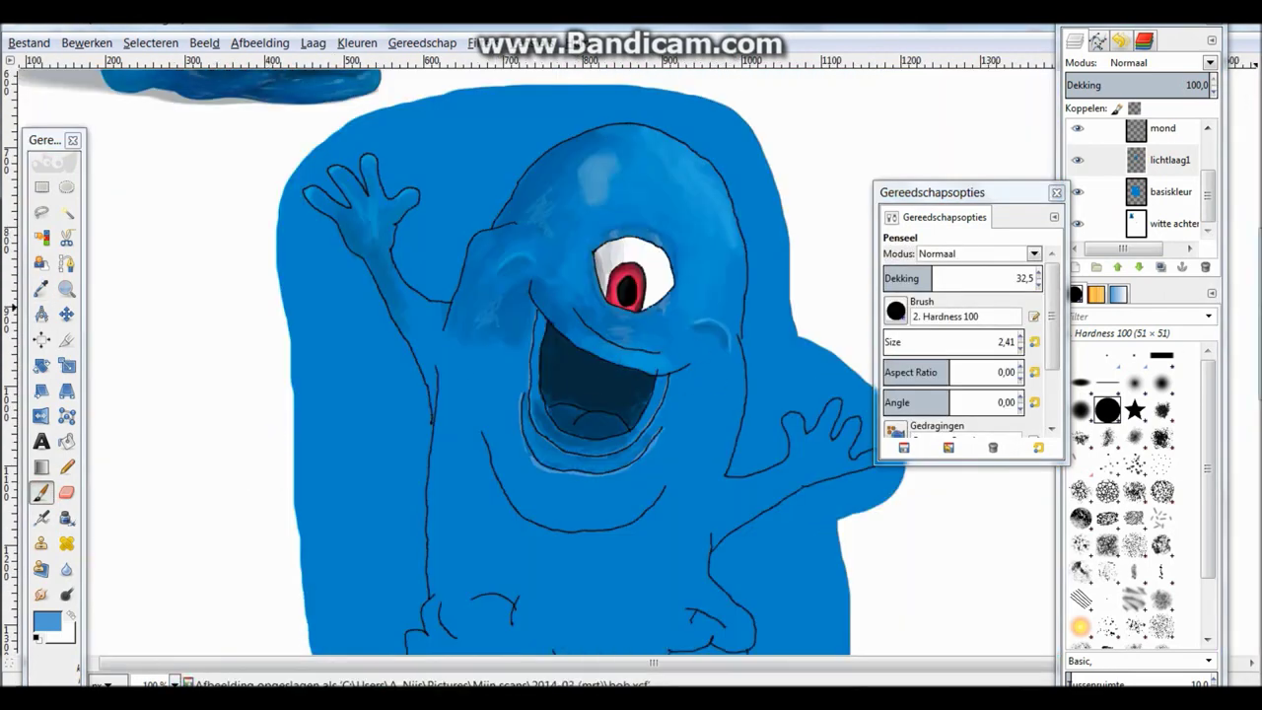
Step: Shade beneath the cheek crease and along the outer mouth corner with blues from the reference at size 1,41 and opacity 86,5
scroll(473, 394, up, 5)
click(40, 288)
click(163, 683)
click(152, 533)
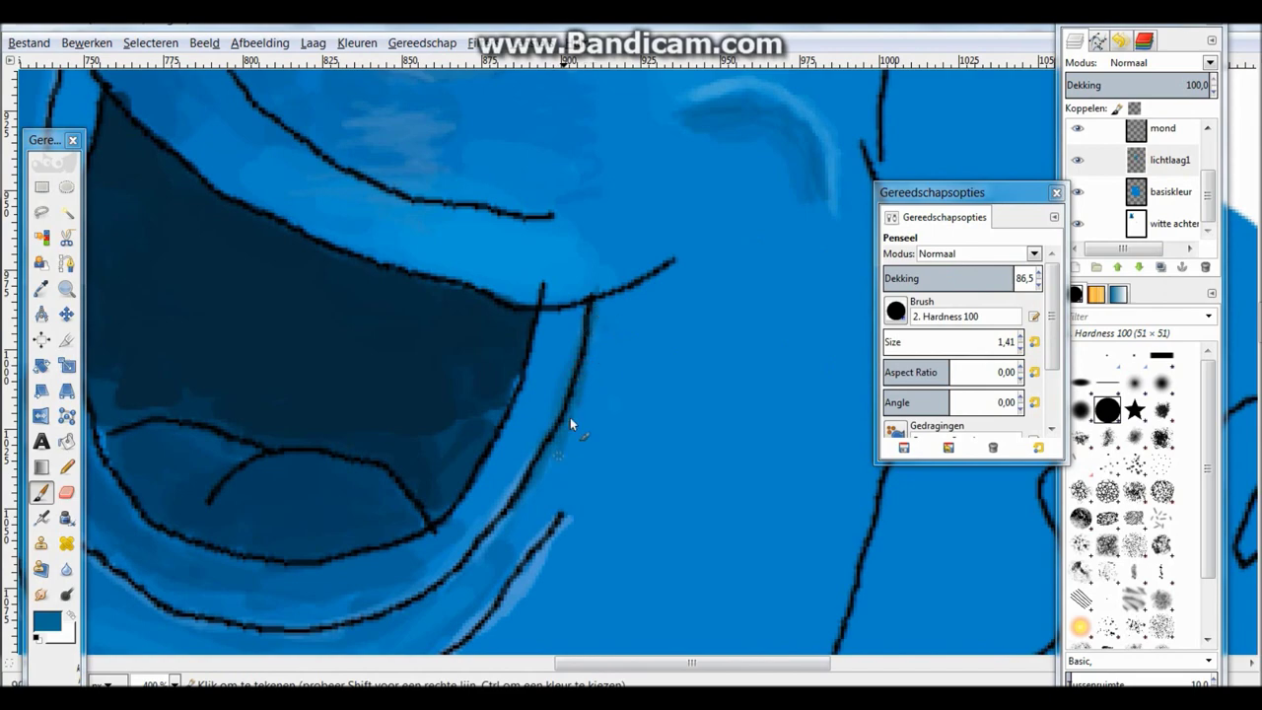
click(157, 683)
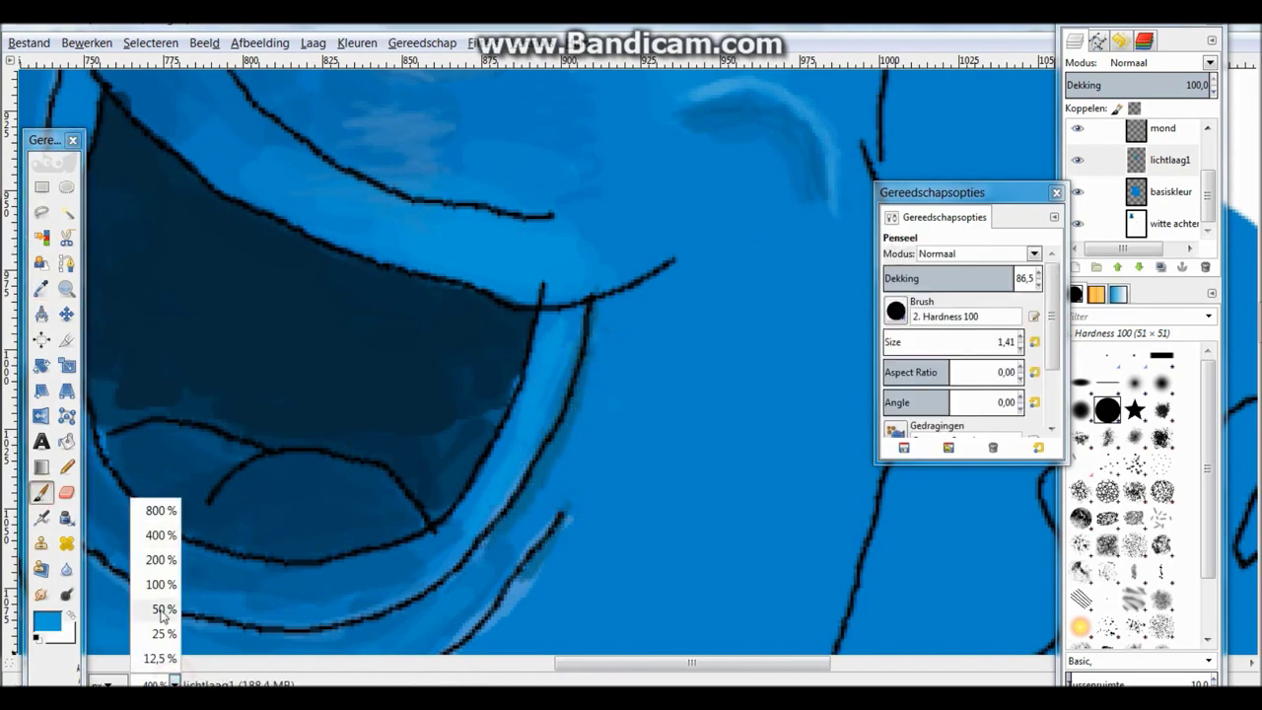
click(155, 555)
Step: Shade Bob's side between the raised arm and mouth with a dark blue from the reference at size 11,41 and opacity 24,6
scroll(613, 358, up, 5)
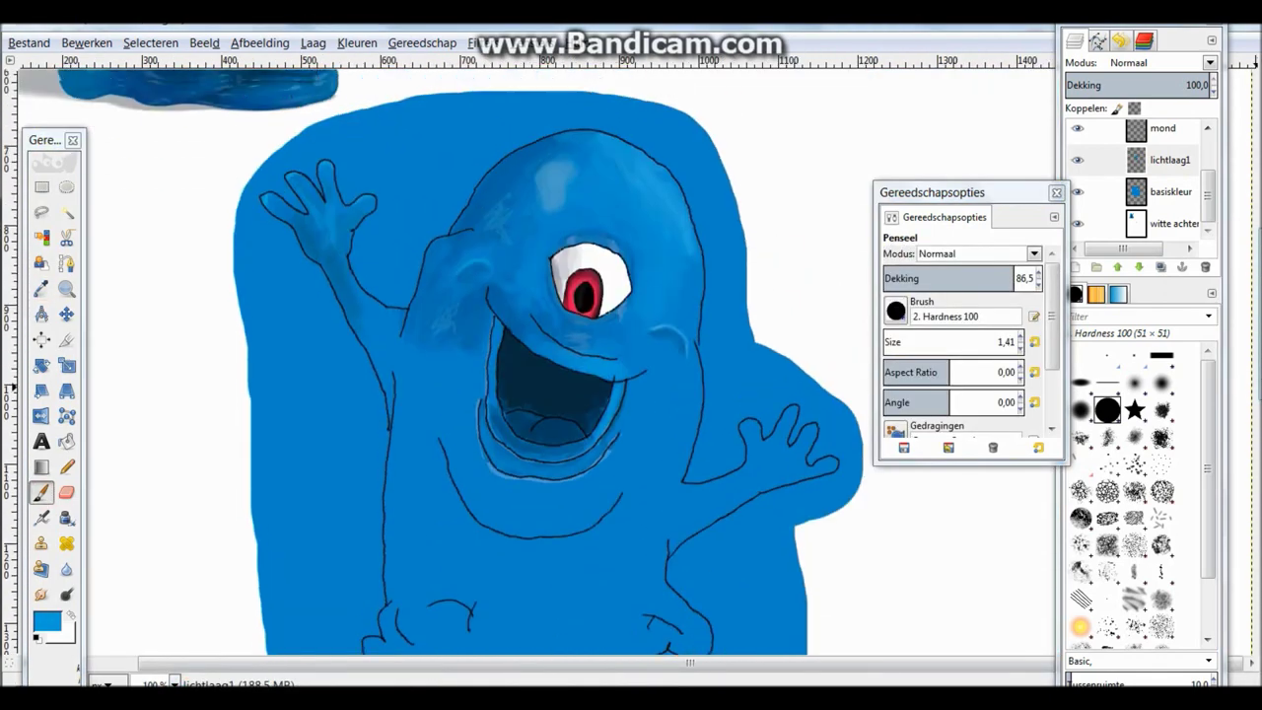
key(o)
key(d)
click(210, 264)
key(p)
scroll(591, 394, down, 5)
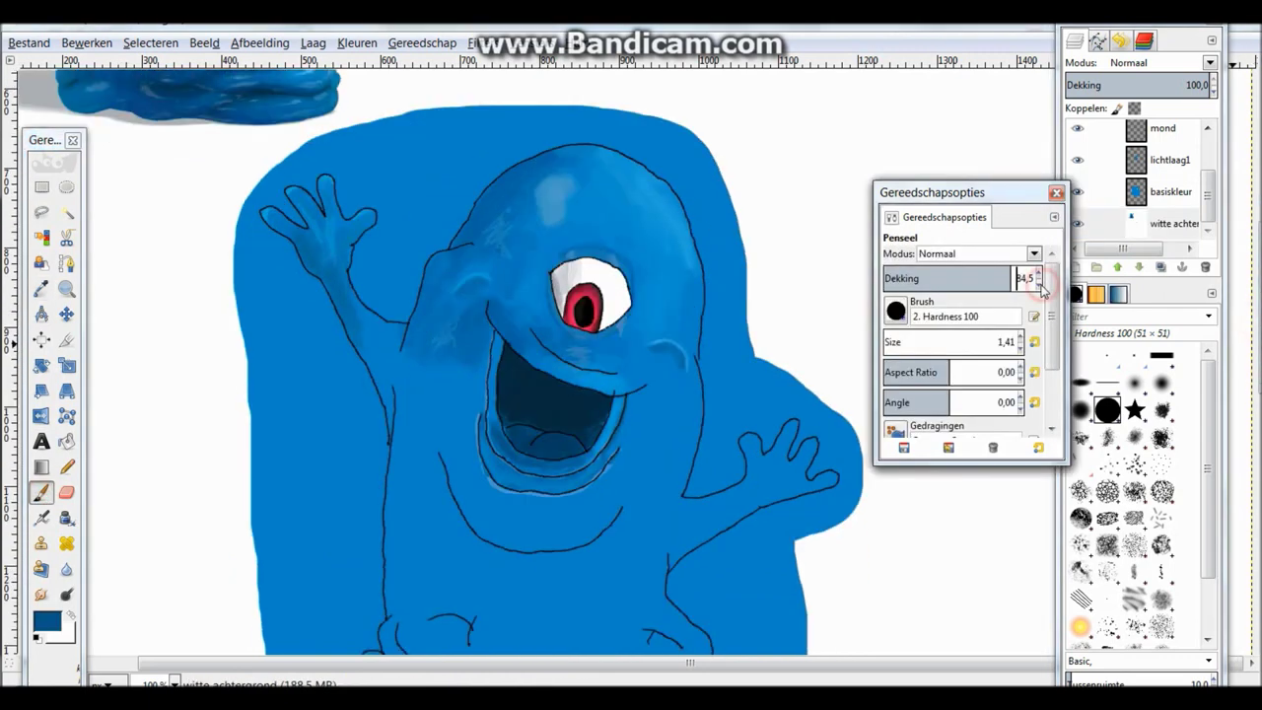
click(412, 445)
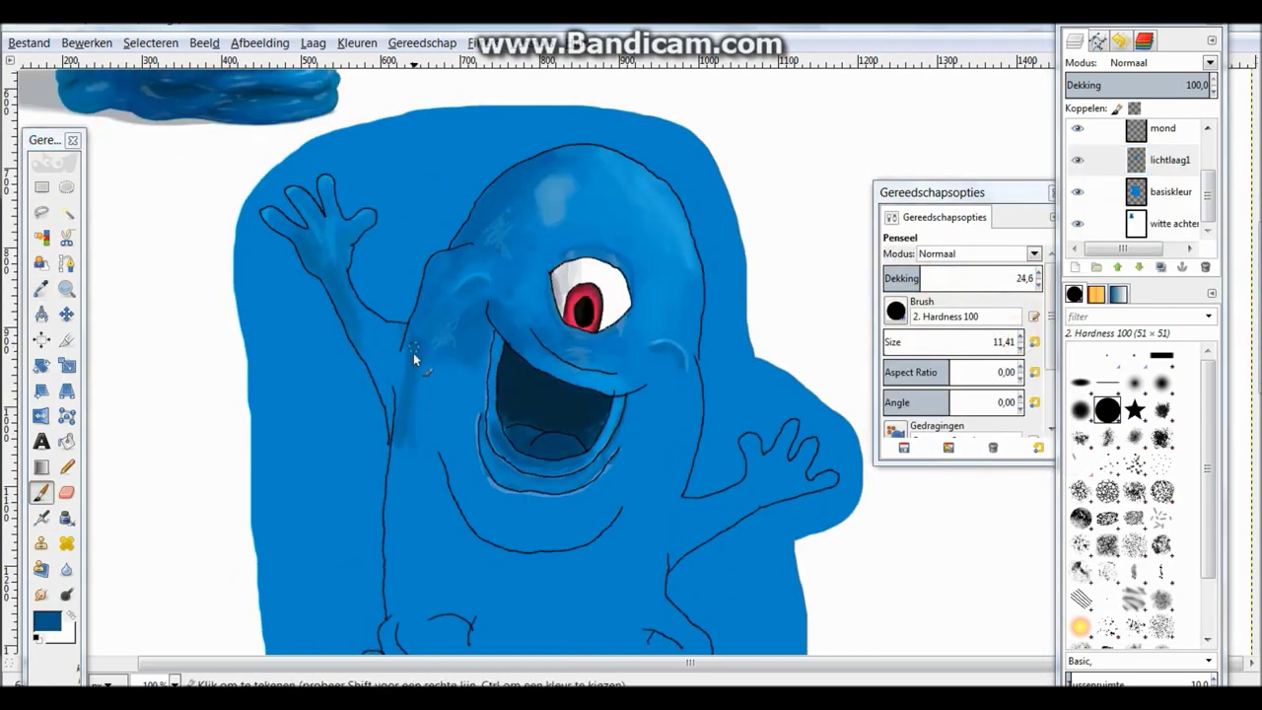
Step: Blend the shaded side beside the mouth with sampled blues, add light-blue highlight patches at opacity 24,6, and save the image
key(ctrl)
key(ctrl)
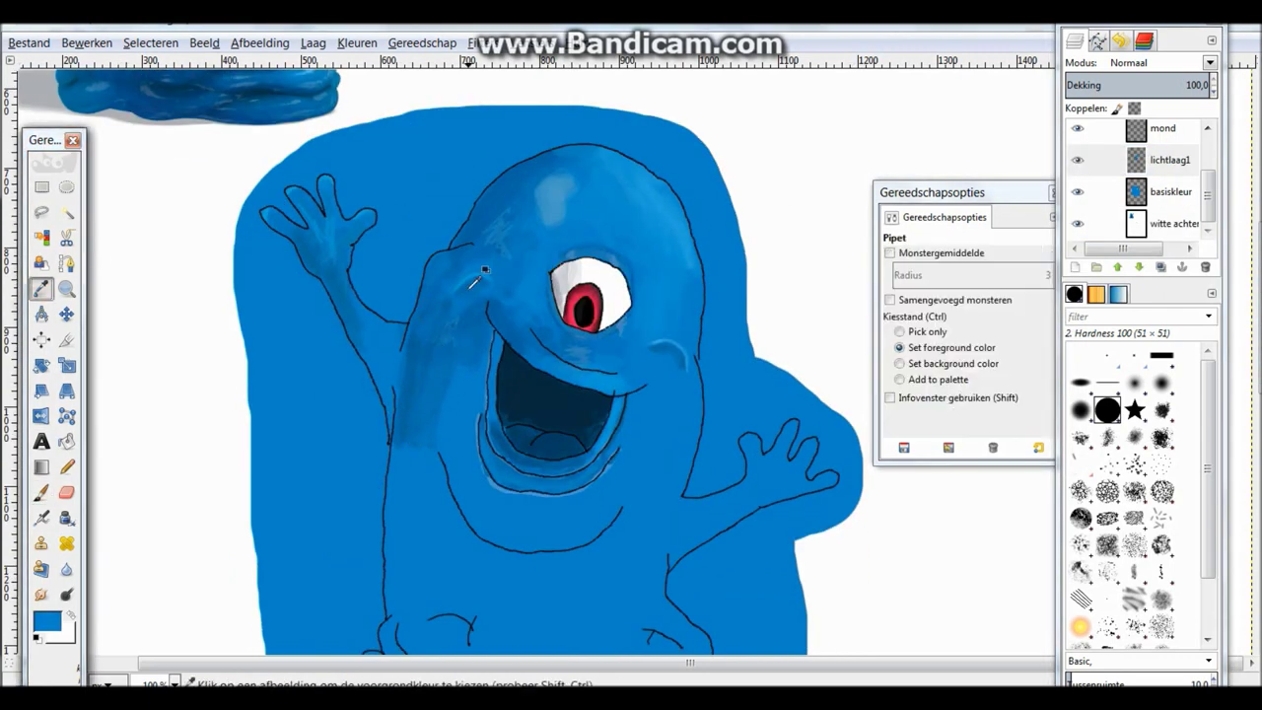
ctrl+click(422, 435)
scroll(473, 409, left, 3)
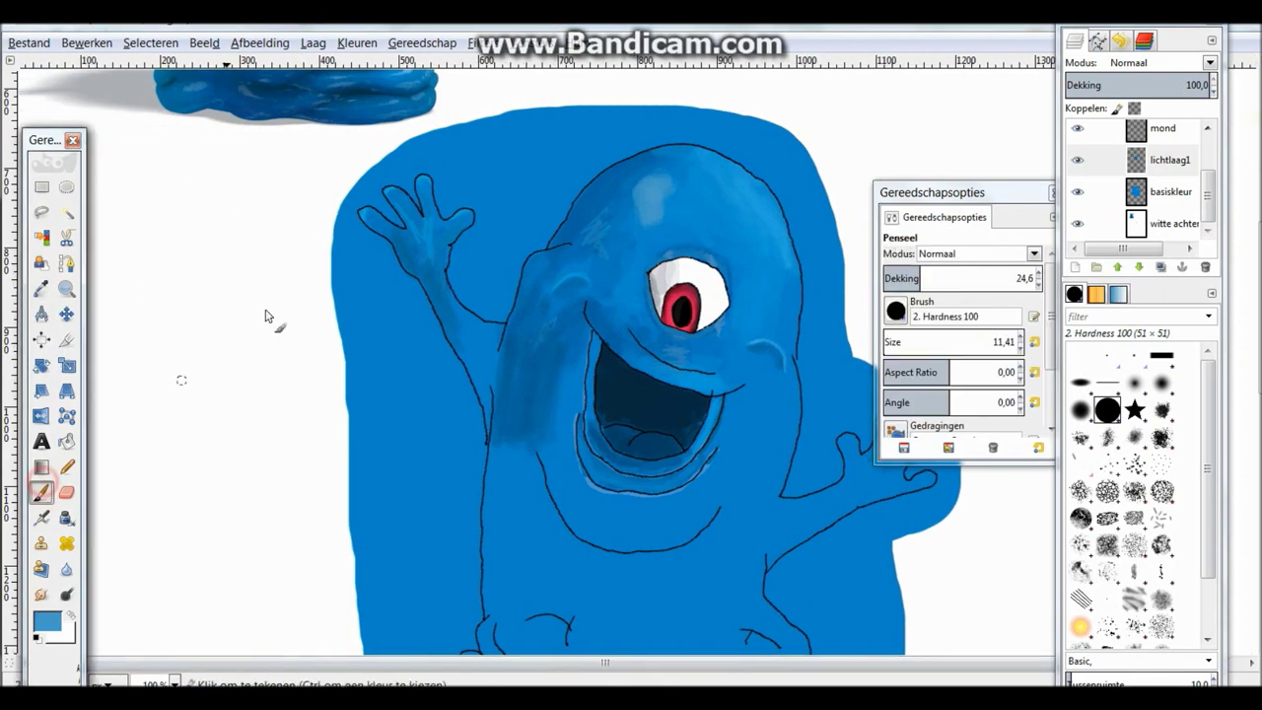
key(shift+ctrl+j)
key(ctrl+s)
key(1)
Step: Shade the outstretched arm and lighten its hand with blues from the reference at size 11,41, lowering the opacity to 14,7
scroll(522, 217, up, 7)
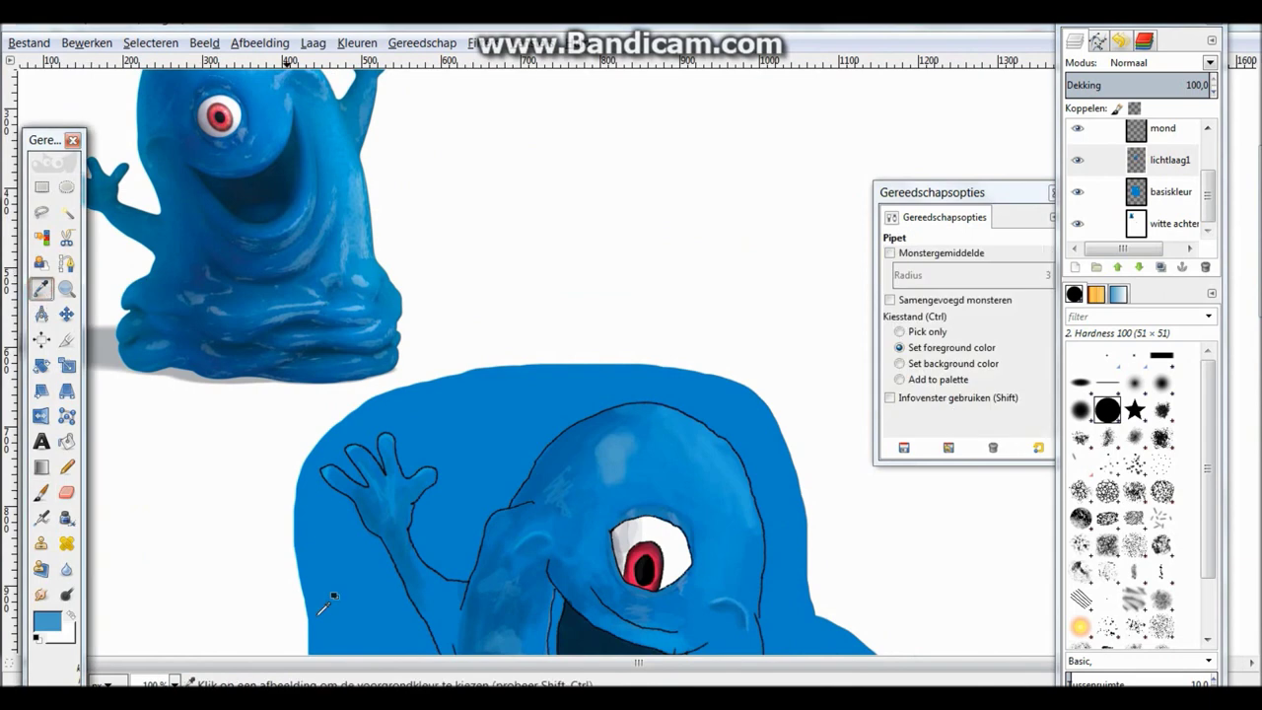
scroll(522, 217, left, 2)
ctrl+click(207, 204)
scroll(591, 394, down, 5)
scroll(591, 395, right, 2)
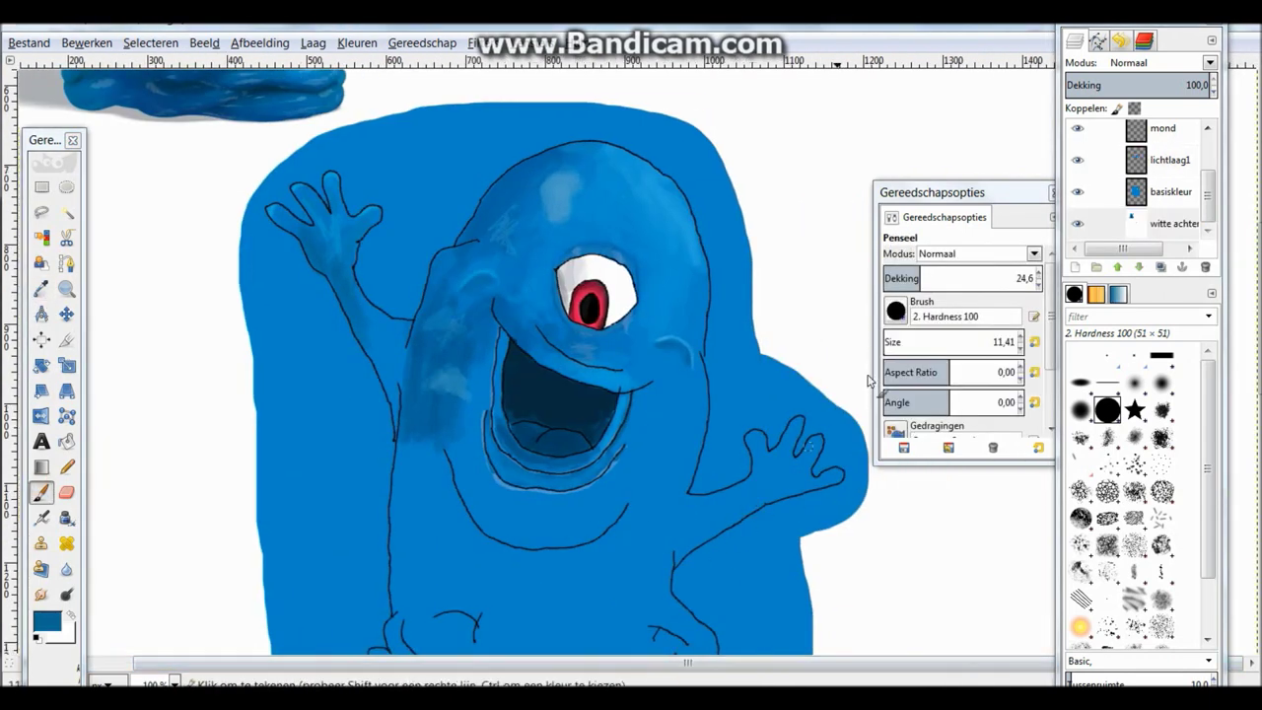
key(Page_Up)
key(Page_Up)
ctrl+click(741, 493)
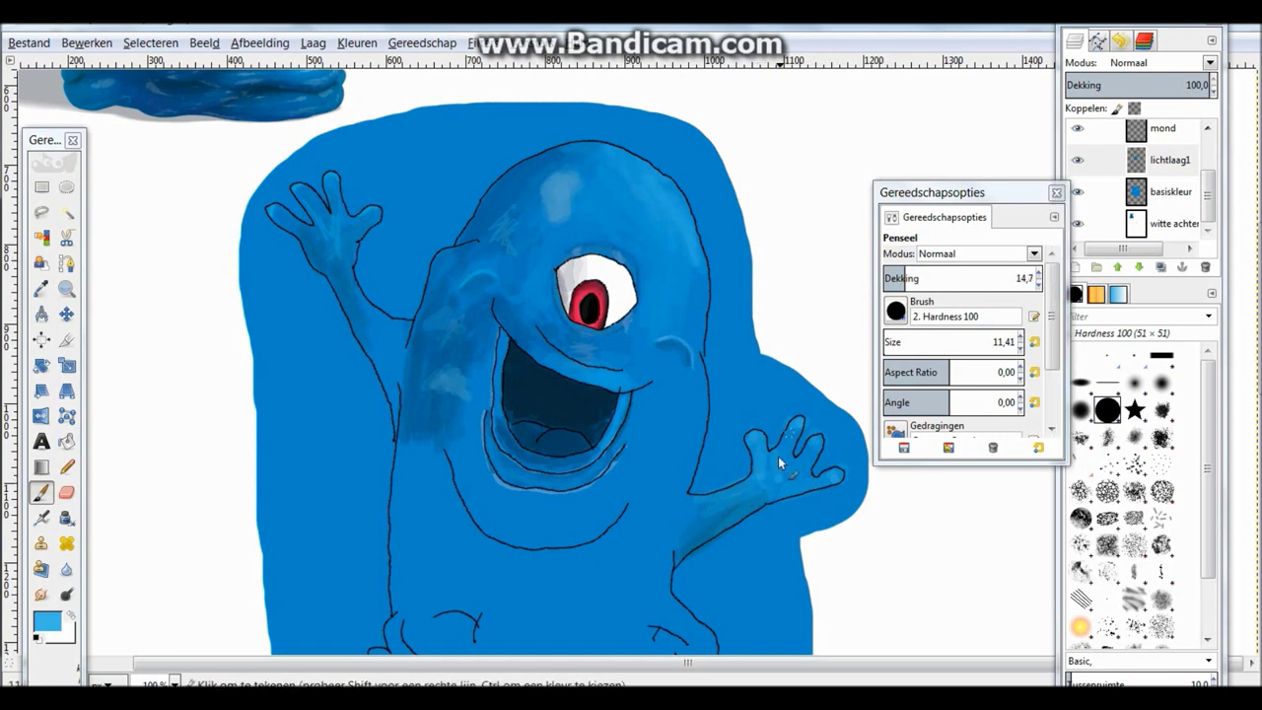
Step: Lighten Bob's side beneath the outer cheek with light blue, using the 2. Hardness 075 brush at size 11,41 and opacity 14,7
key(o)
click(600, 333)
key(p)
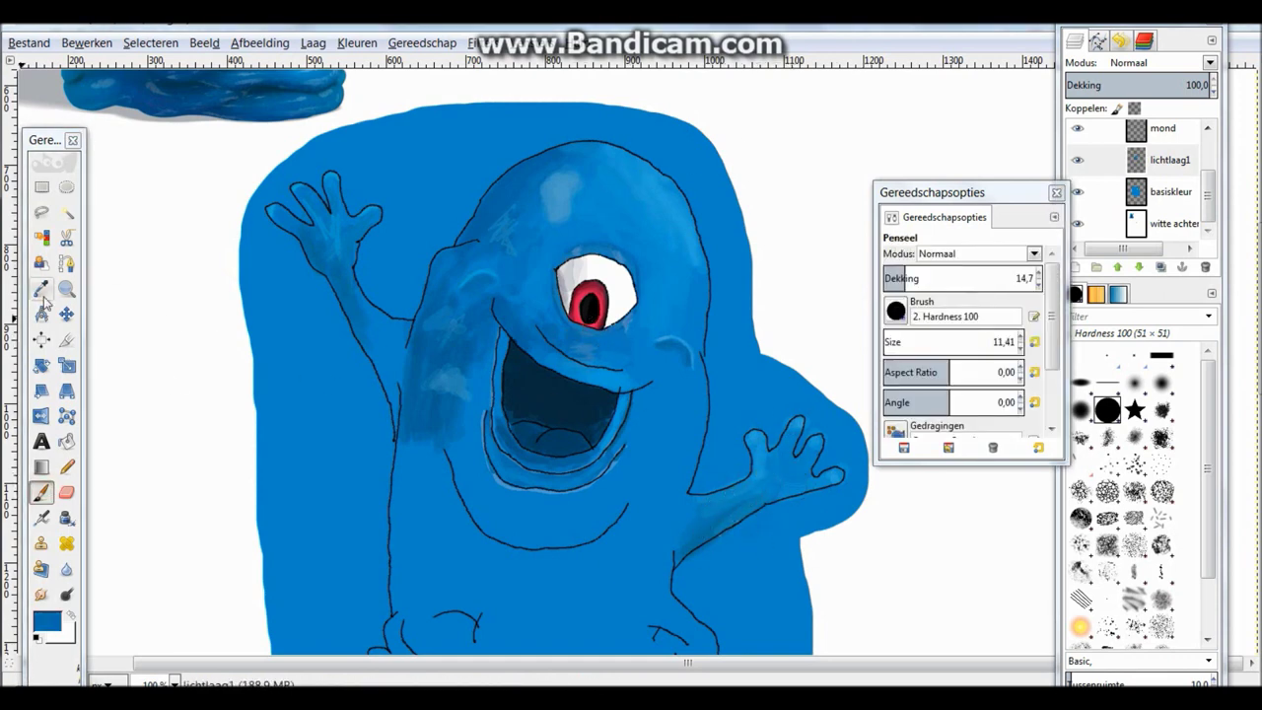
click(895, 311)
click(907, 394)
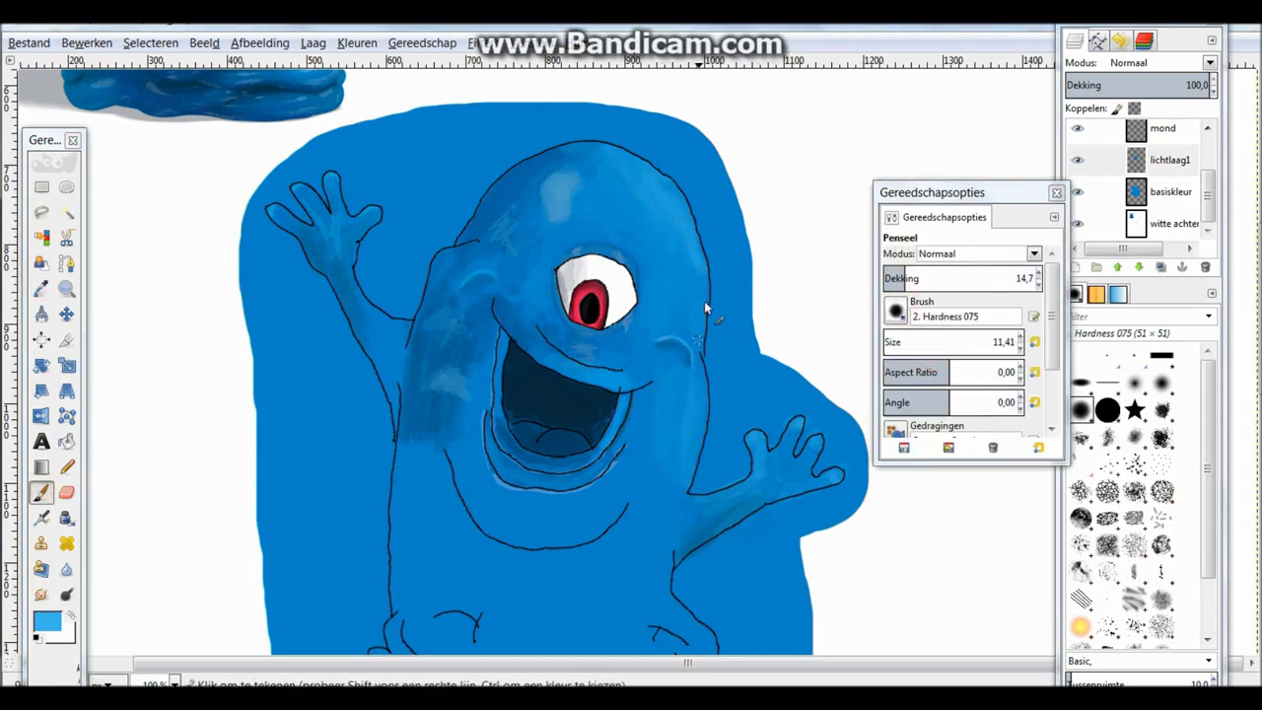
Step: Sample a dark blue from the reference's chin fold and shade along Bob's chin line at size 9,41 and opacity 14,7
scroll(675, 512, left, 2)
scroll(678, 631, up, 6)
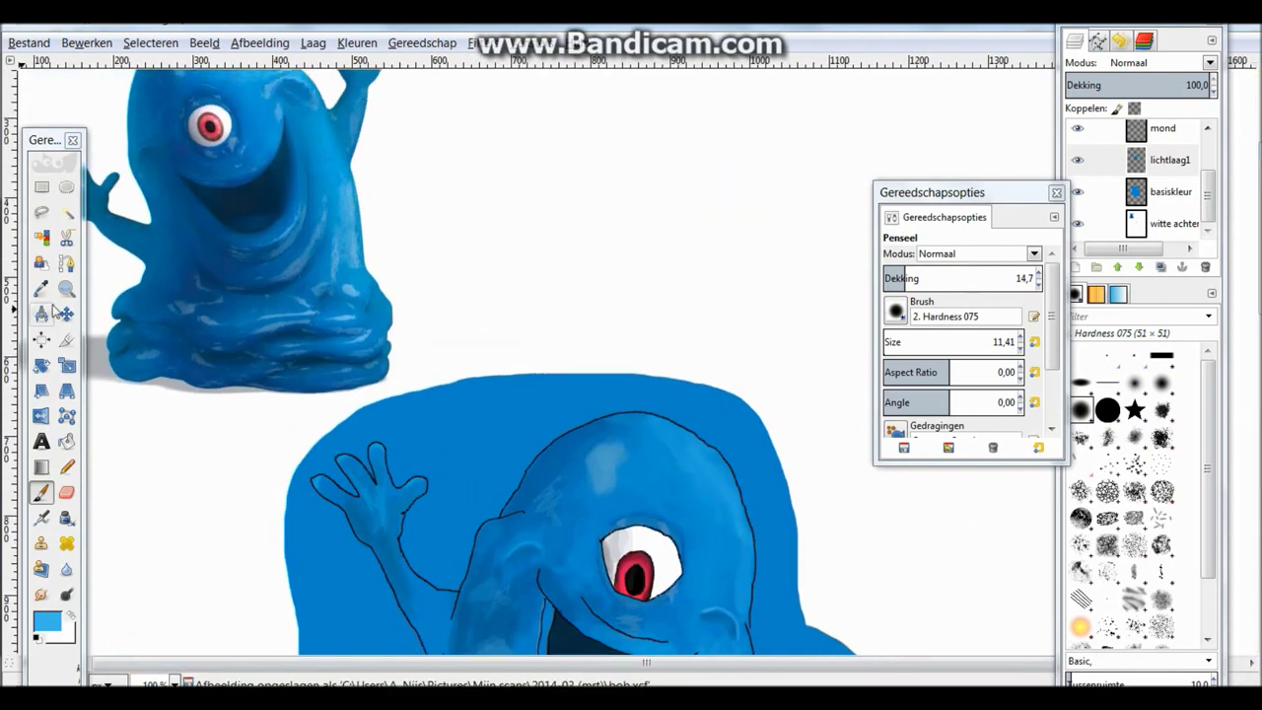
key(o)
scroll(281, 217, down, 4)
scroll(281, 217, up, 3)
click(281, 213)
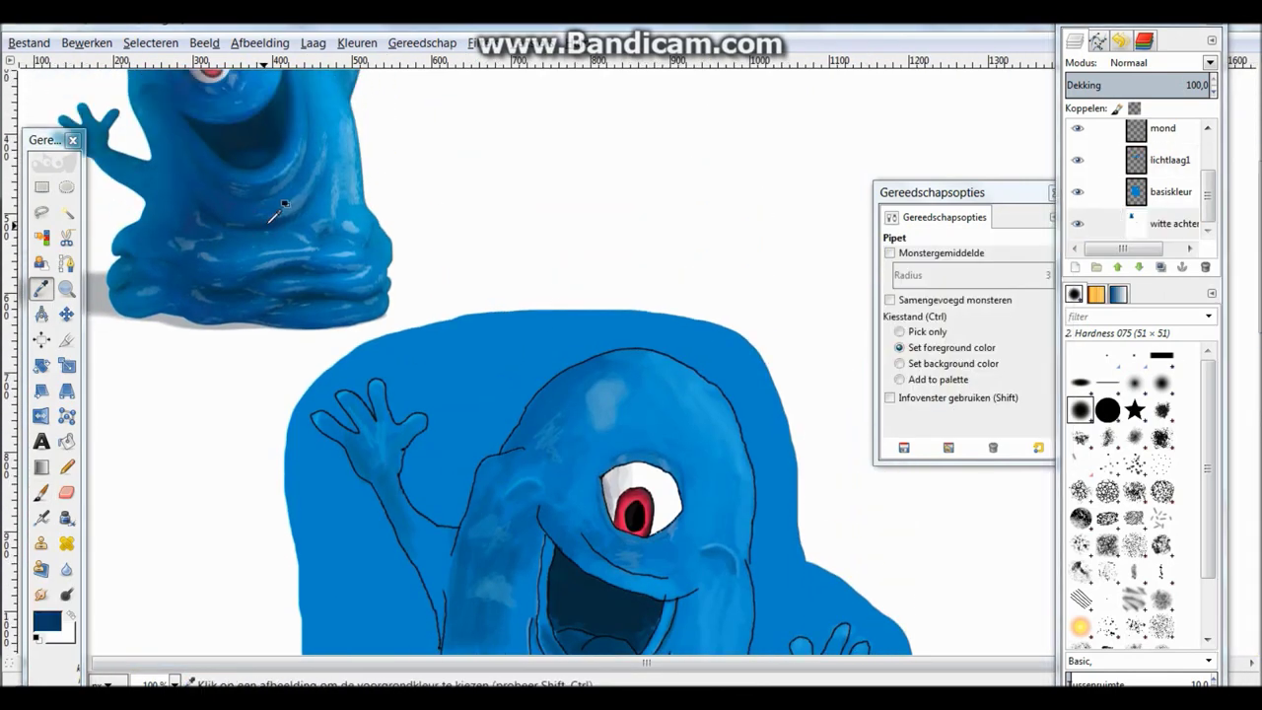
key(p)
scroll(281, 217, down, 5)
key(2)
scroll(521, 465, down, 3)
scroll(521, 466, up, 2)
key(bracketleft)
key(bracketleft)
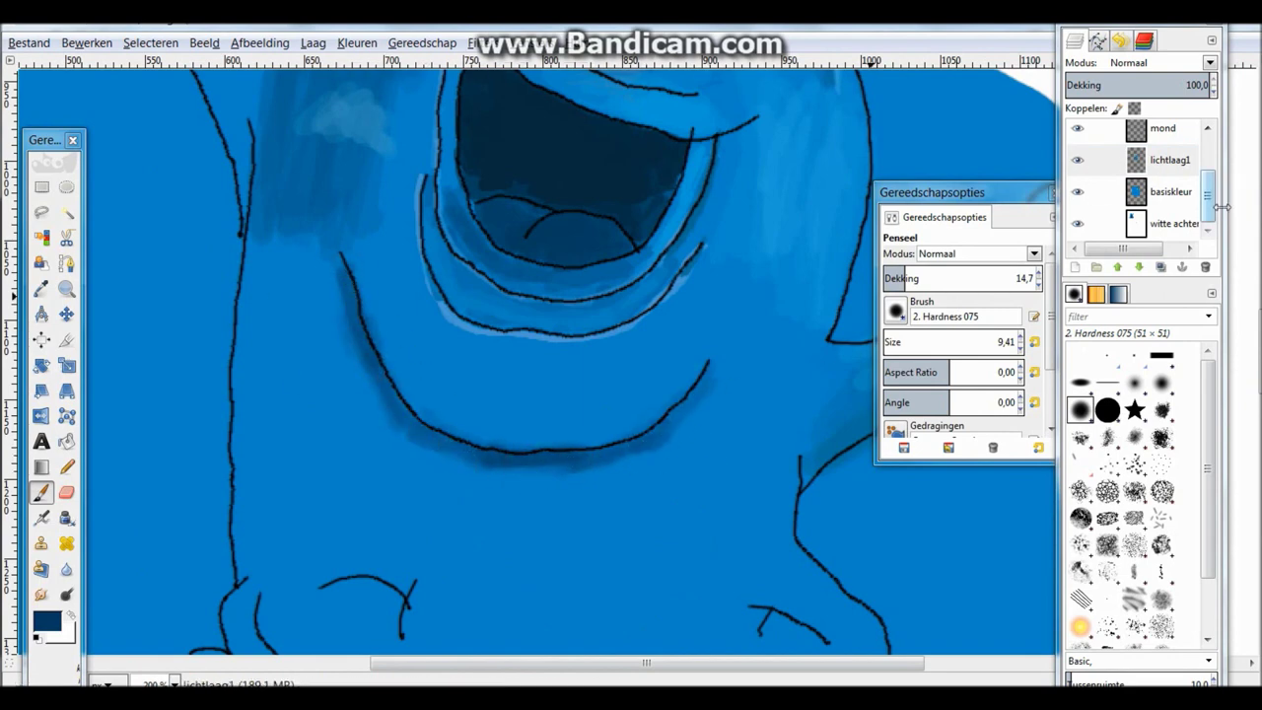
Step: Paint a light-blue highlight inside the chin fold's outer end on the lichtlaag1 layer with sampled blues at opacity 28
scroll(1153, 189, up, 2)
key(1)
scroll(399, 246, up, 4)
key(o)
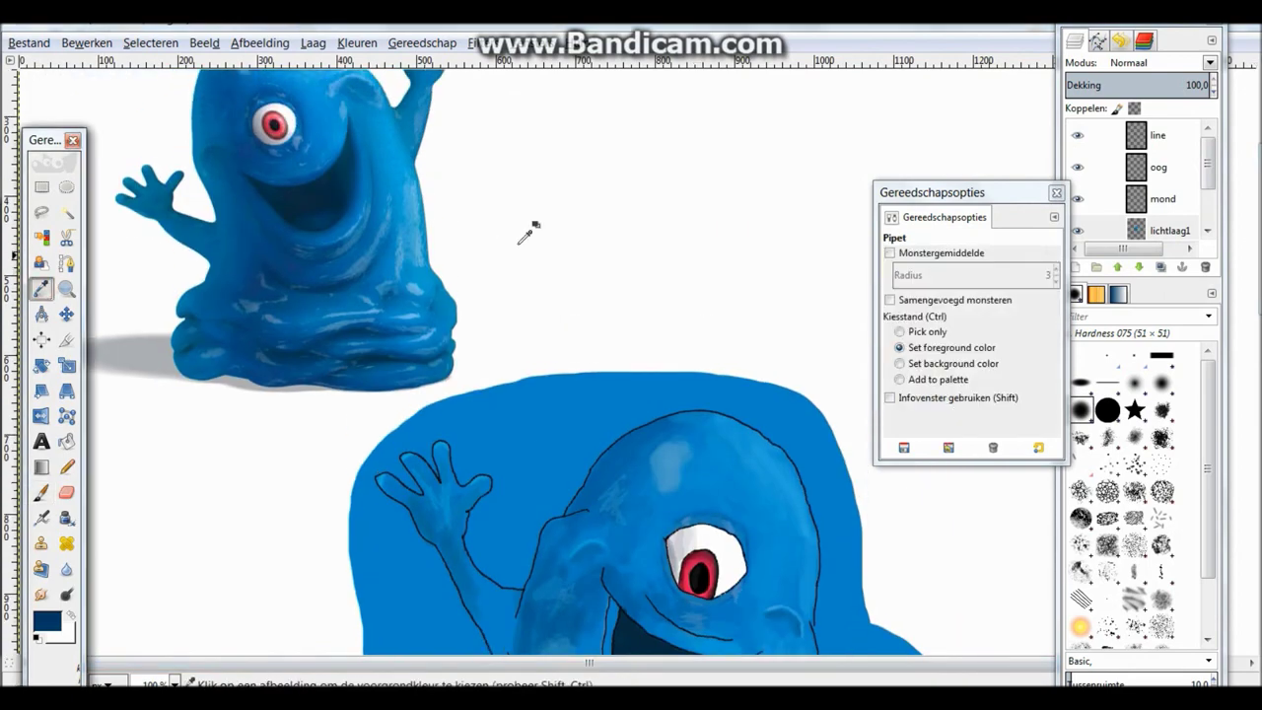
click(394, 252)
scroll(1153, 189, down, 2)
key(p)
scroll(689, 345, down, 5)
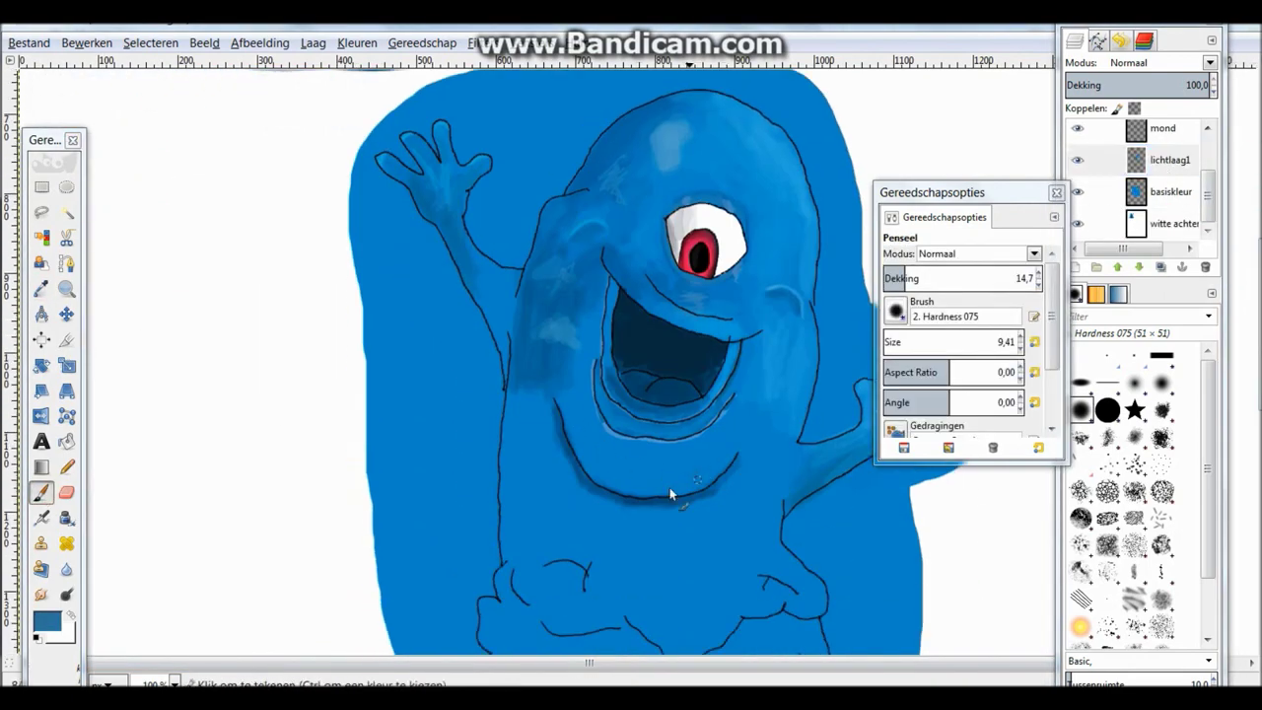
click(1021, 278)
text(28)
key(Return)
key(2)
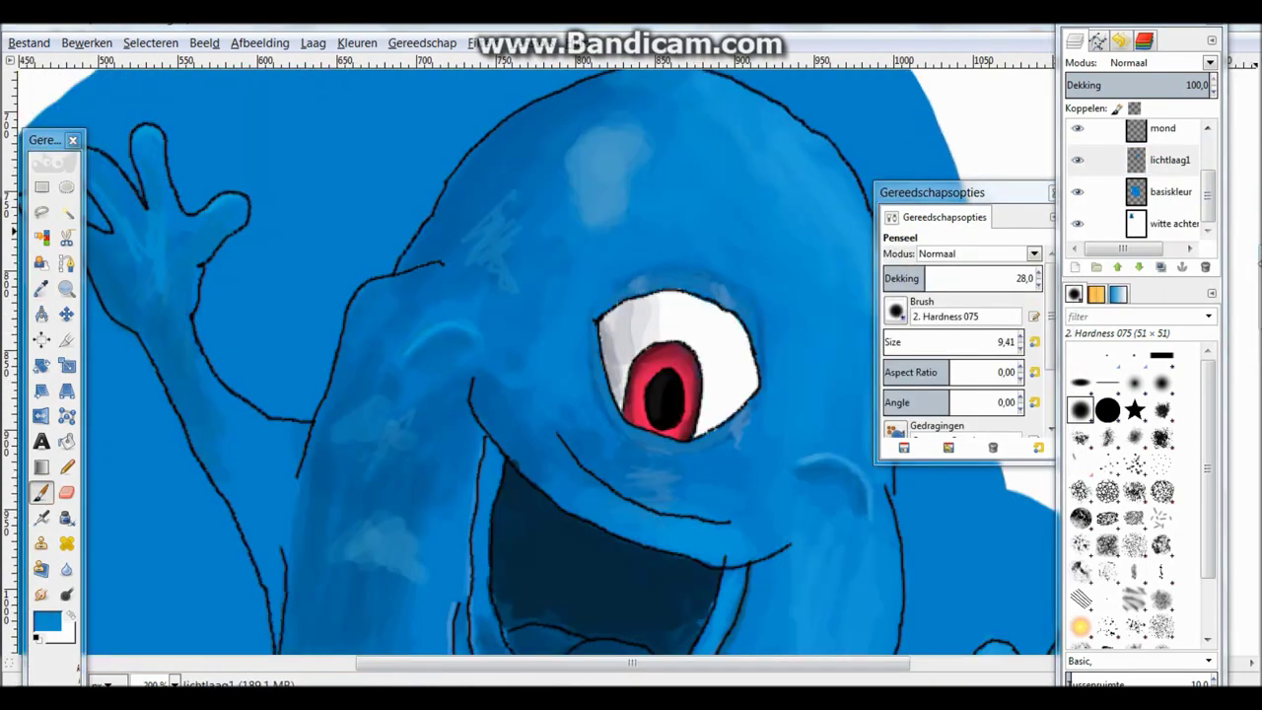
click(1165, 161)
scroll(559, 360, down, 5)
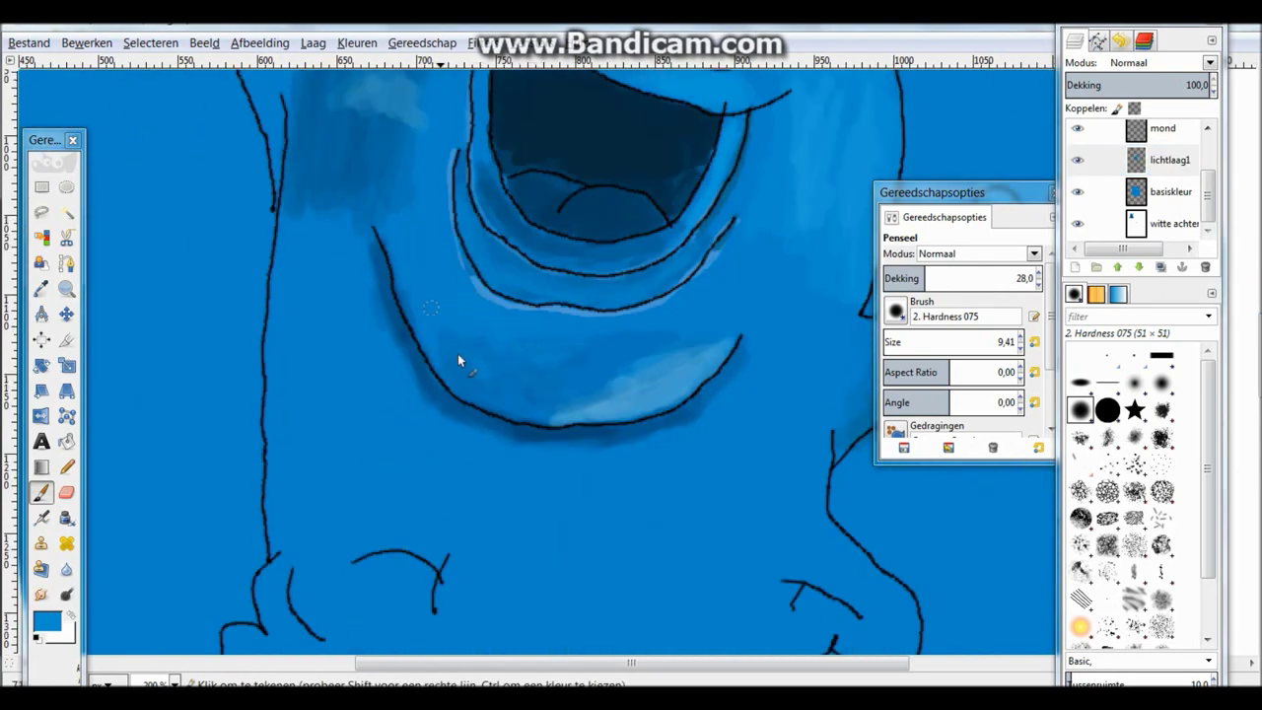
Step: Blend the area between the lower lip and chin fold with light and dark blues at opacity 11,1
click(1037, 279)
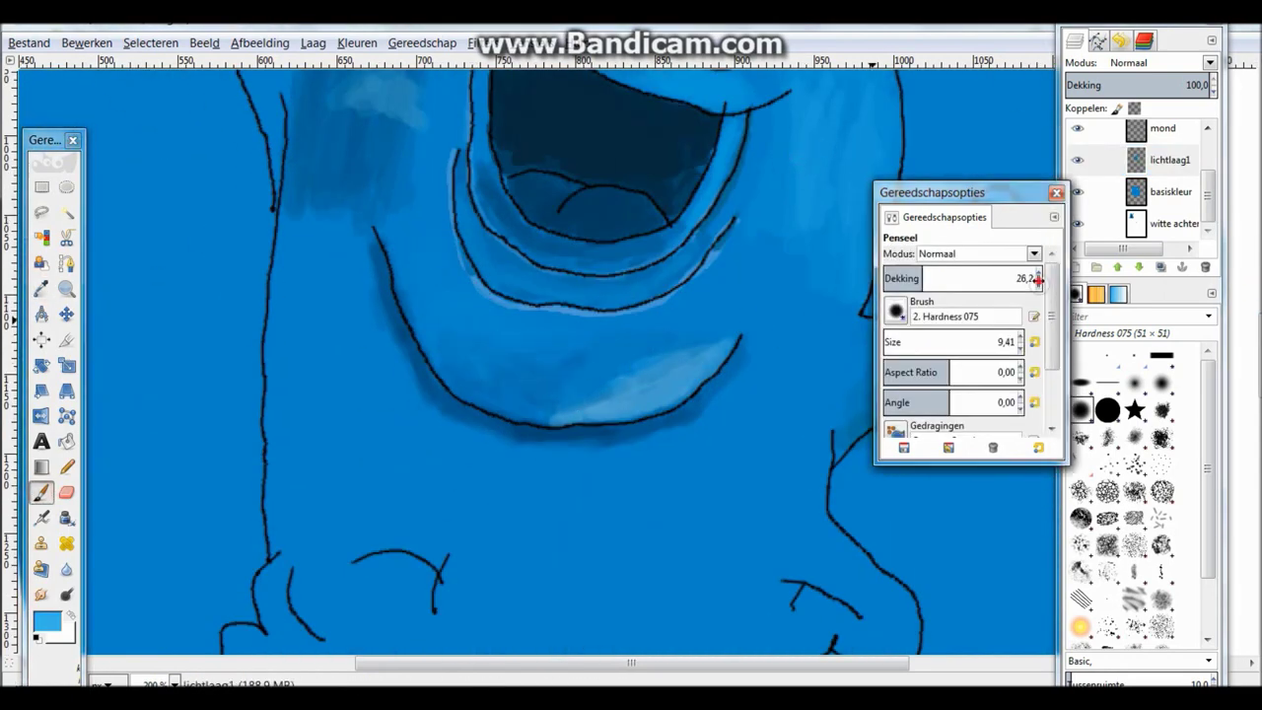
key(1)
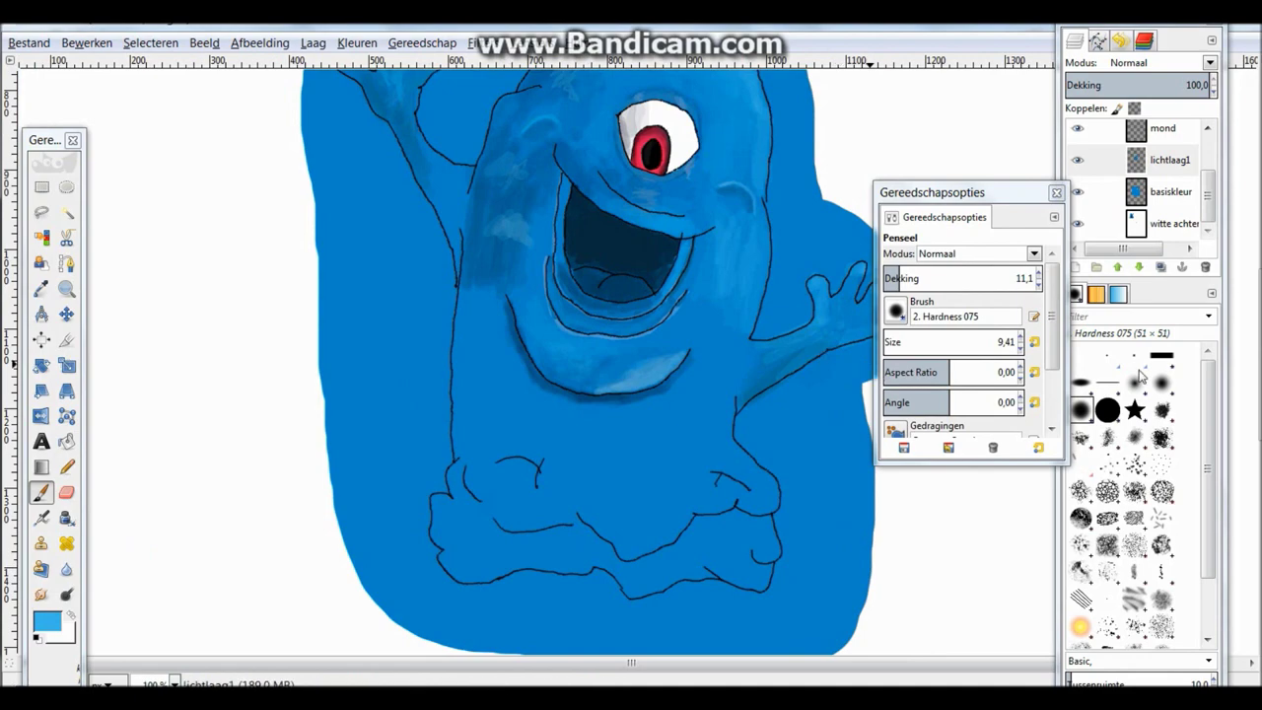
scroll(503, 382, up, 5)
ctrl+click(532, 552)
scroll(553, 471, down, 5)
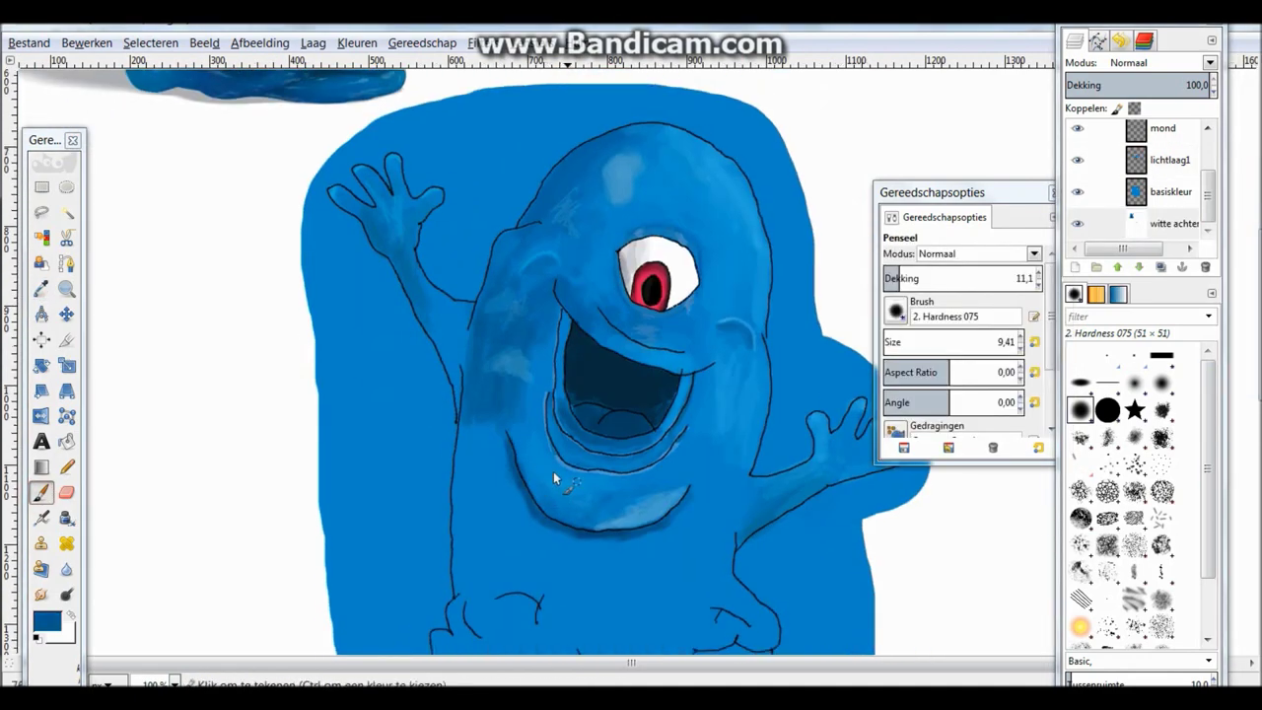
Step: Erase the black chin outline on the line layer with the Eraser at size 9,41, and save the image
key(shift+e)
key(Home)
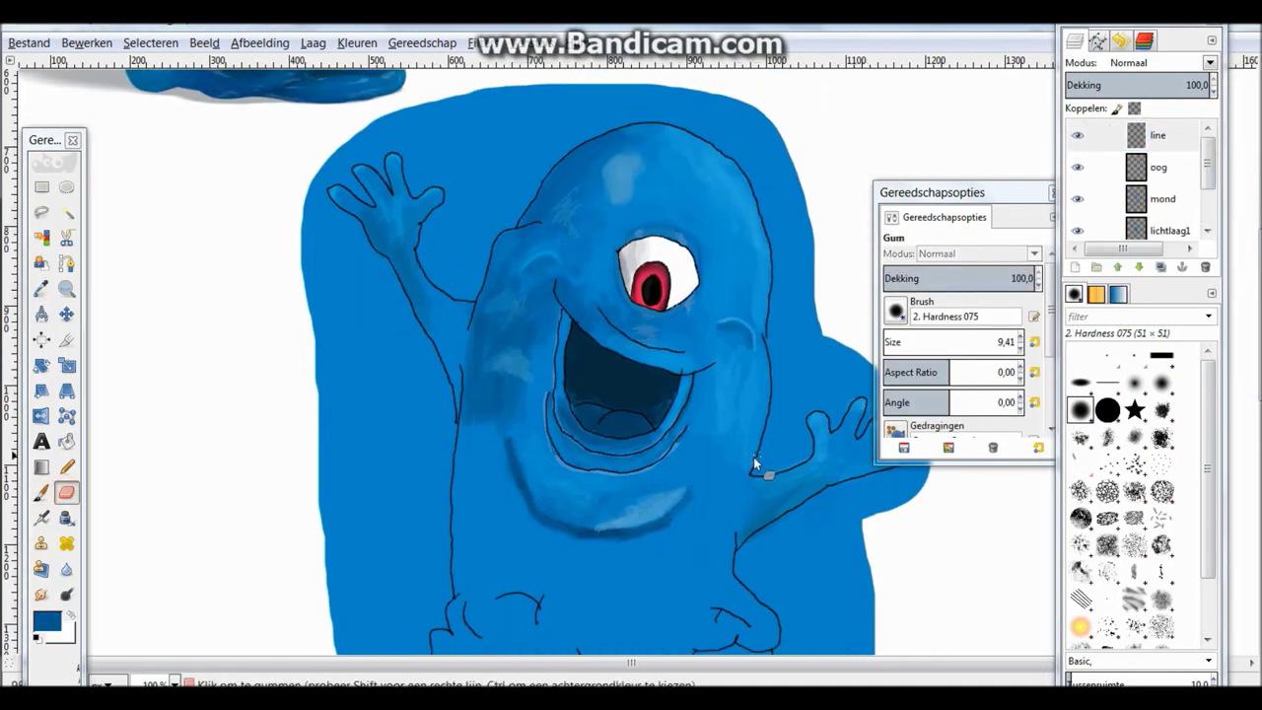
scroll(749, 638, up, 5)
scroll(750, 639, down, 5)
scroll(155, 582, down, 2)
key(ctrl+s)
Step: Sample a dark blue from the reference, shade around the cheek crease at size 9,41 and opacity 10,7, and save the image
scroll(591, 394, up, 3)
key(o)
key(End)
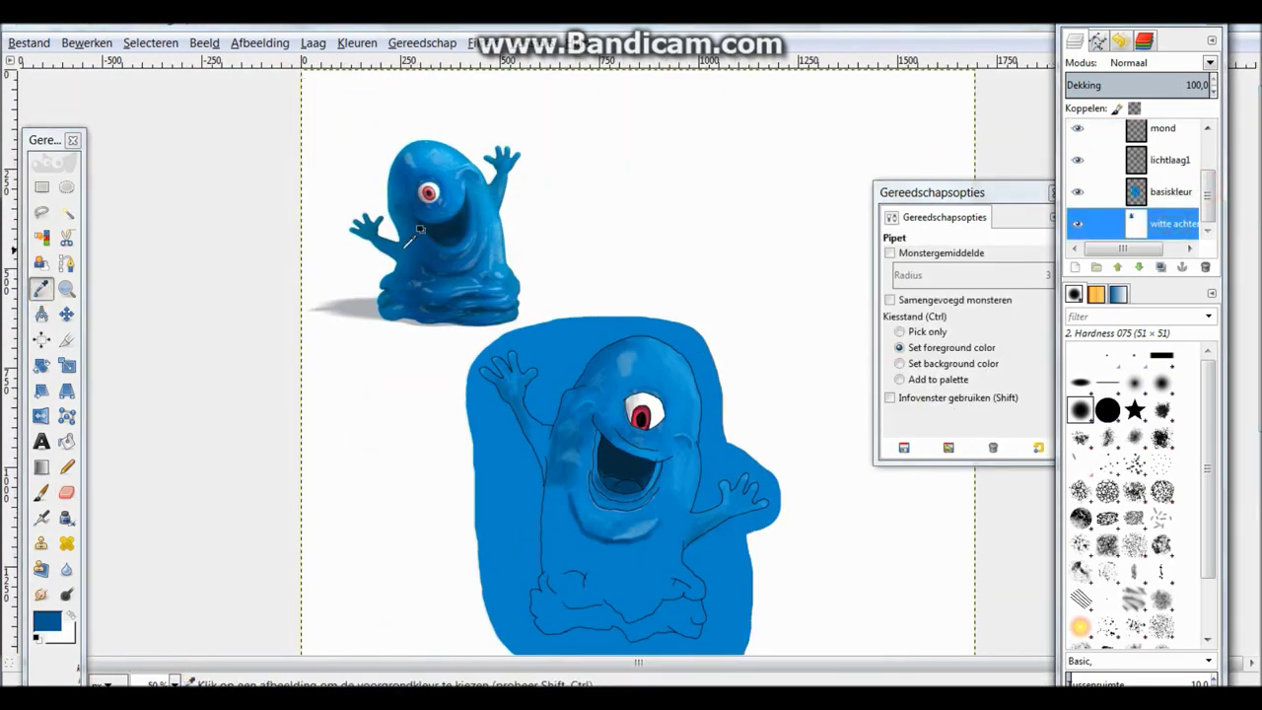
key(p)
key(o)
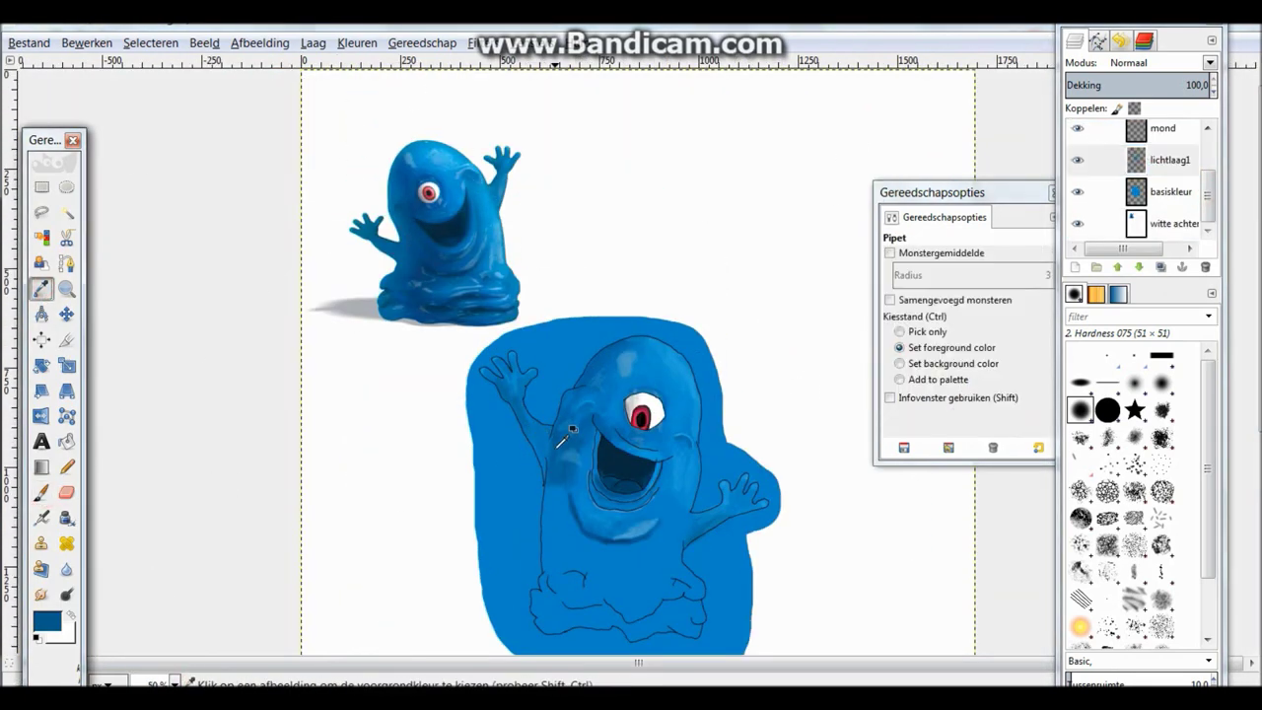
key(p)
key(Page_Up)
key(Page_Up)
scroll(473, 641, up, 4)
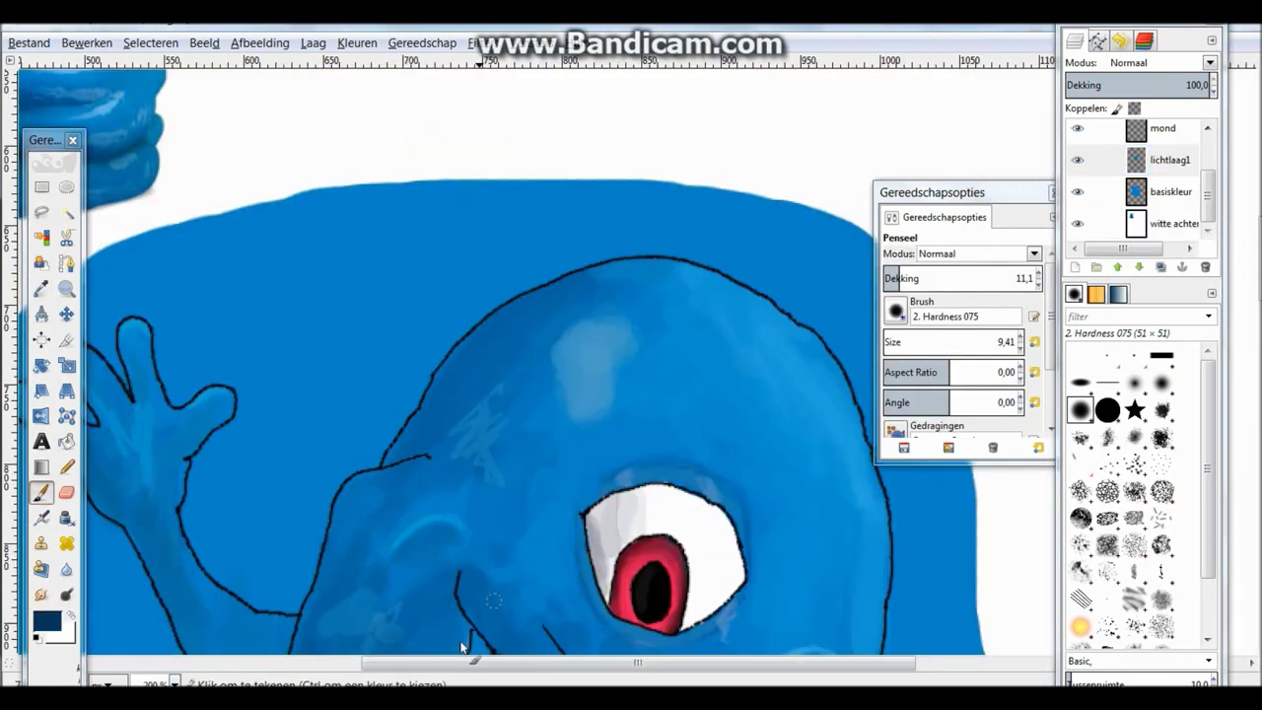
drag(887, 281, 885, 281)
click(158, 683)
click(153, 603)
scroll(1202, 197, up, 3)
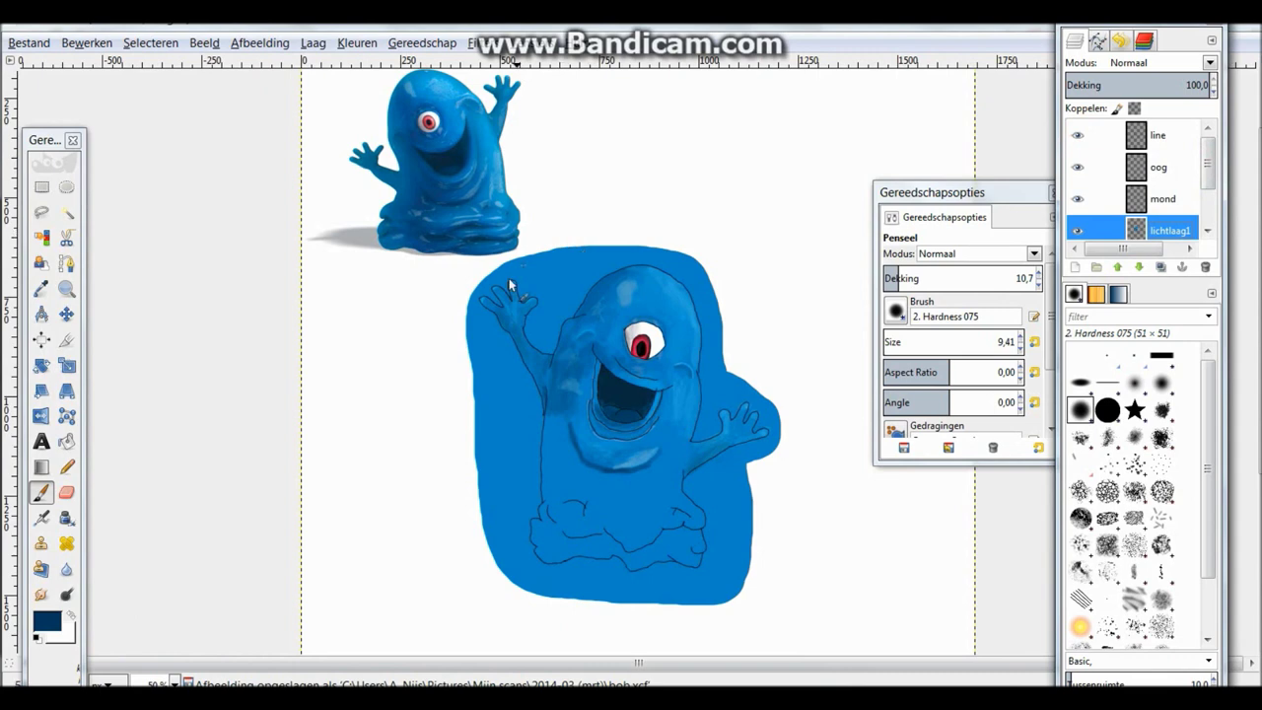
Step: Handwrite the note "we zijn ongeveer op de he" on the blank canvas at size 2,41 and opacity 100
click(158, 683)
click(153, 558)
click(1033, 278)
double_click(1005, 341)
text(2,41)
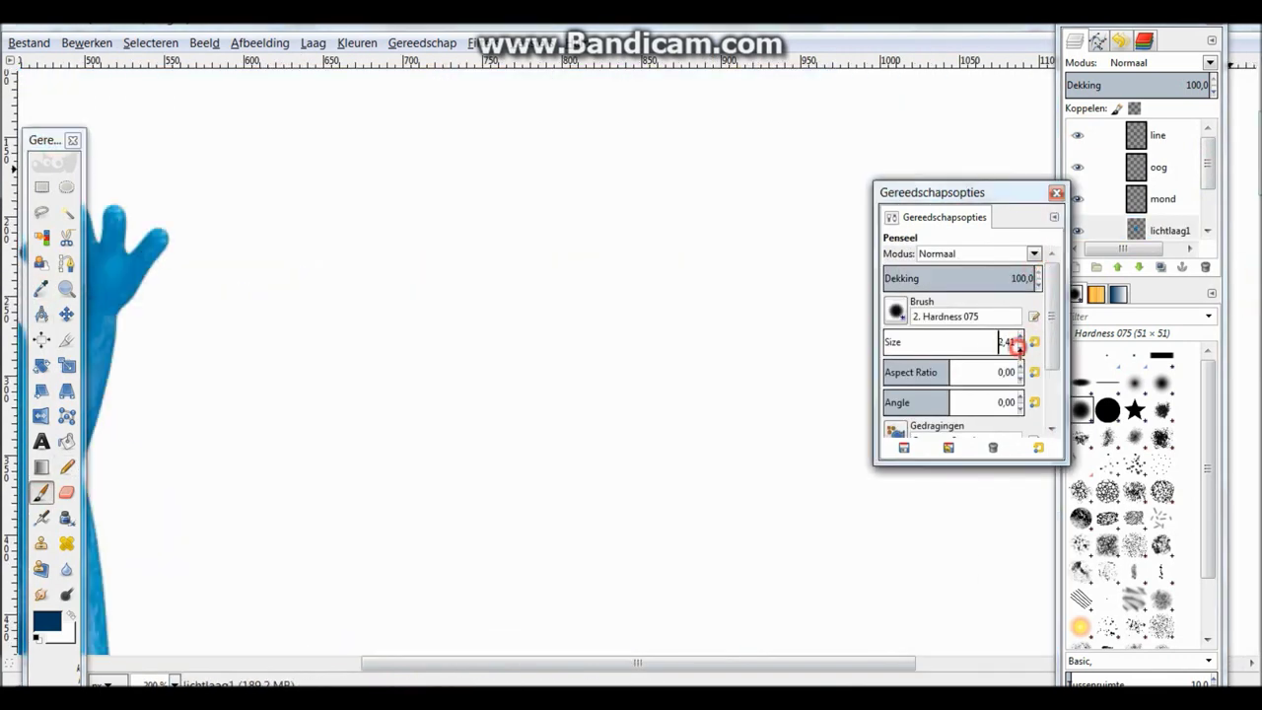
drag(336, 273, 471, 325)
drag(520, 395, 850, 392)
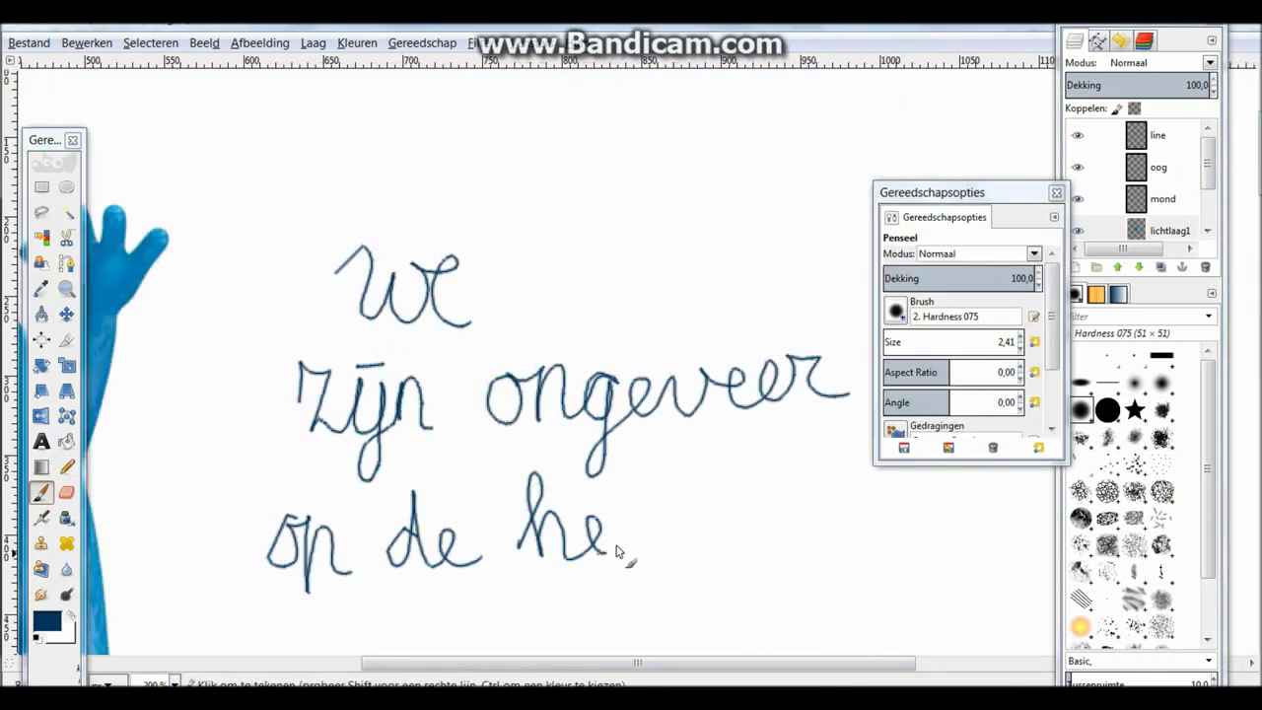
Step: Undo all brush strokes of the handwritten note
key(ctrl+z)
key(ctrl+z)
key(ctrl+z)
key(ctrl+z)
key(ctrl+z)
key(ctrl+z)
key(ctrl+z)
key(ctrl+z)
key(ctrl+z)
key(ctrl+z)
Step: Sample a blue from the reference and lighten Bob's side from beneath the outstretched arm to the base at size 13,41, opacity 28
key(minus)
key(minus)
key(o)
scroll(402, 402, up, 3)
scroll(1134, 197, down, 1)
click(1077, 191)
click(1076, 191)
click(1173, 223)
click(500, 225)
key(p)
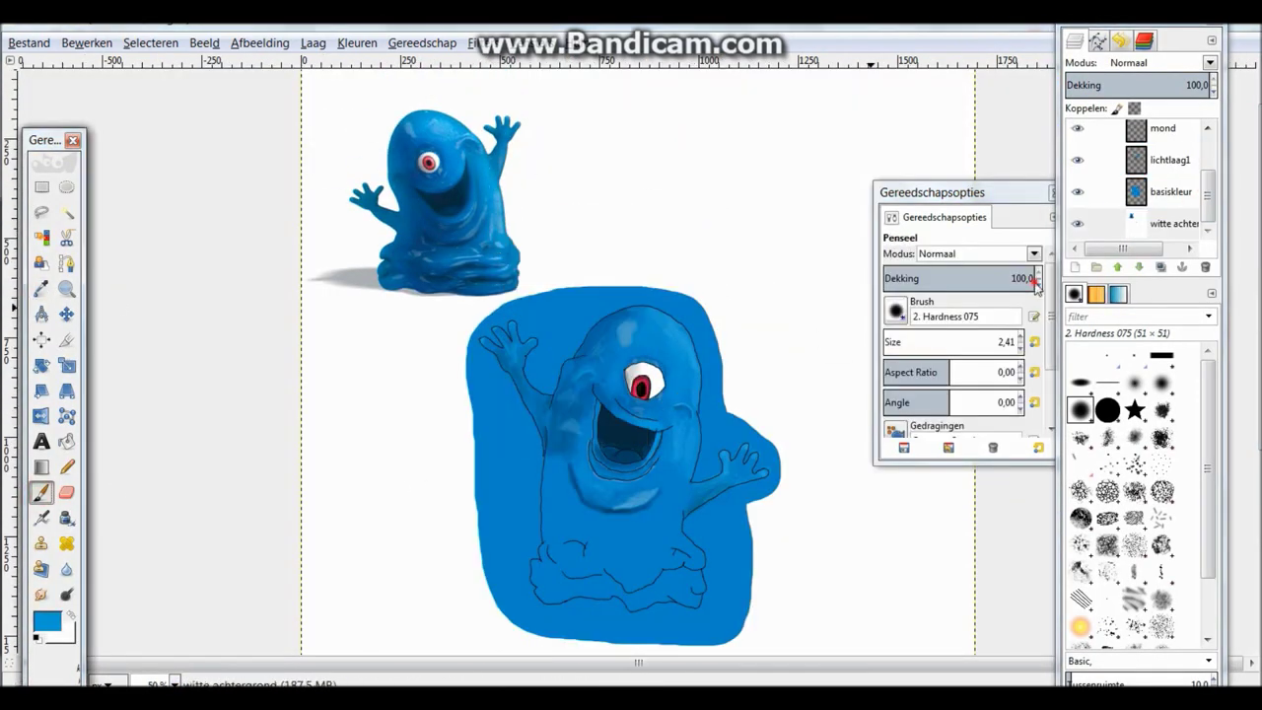
click(1035, 278)
key(1)
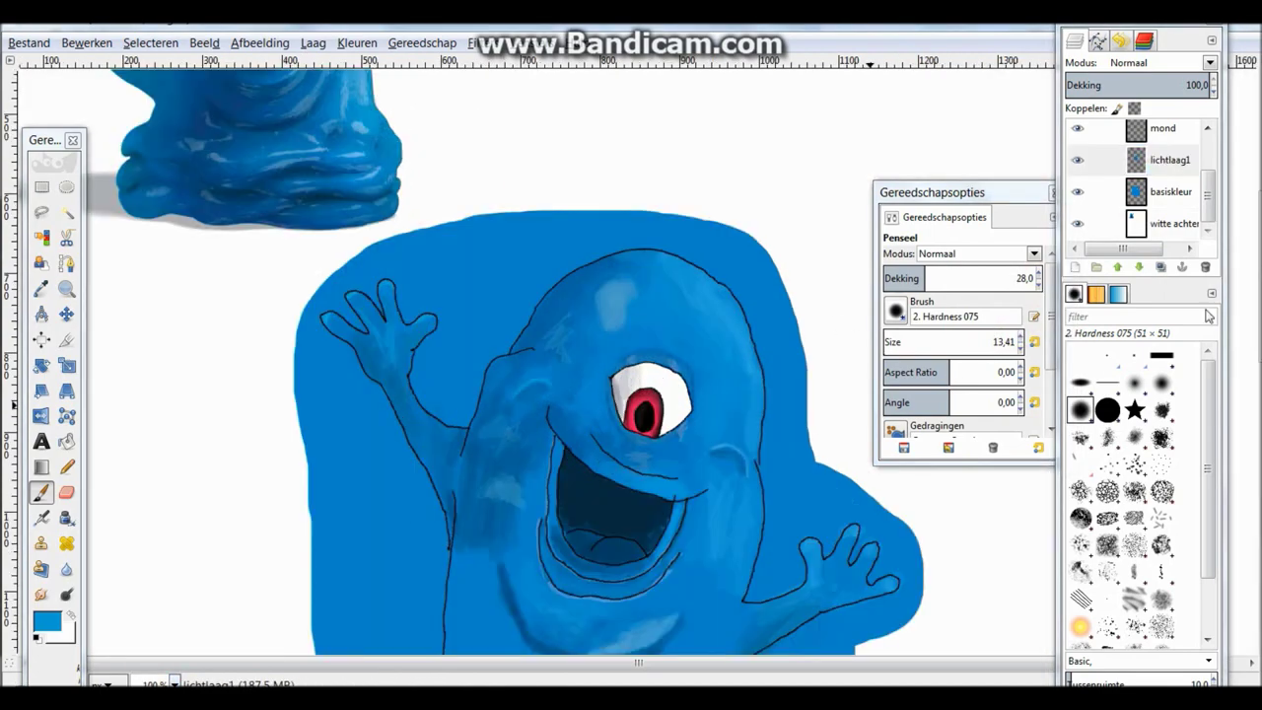
scroll(719, 339, down, 5)
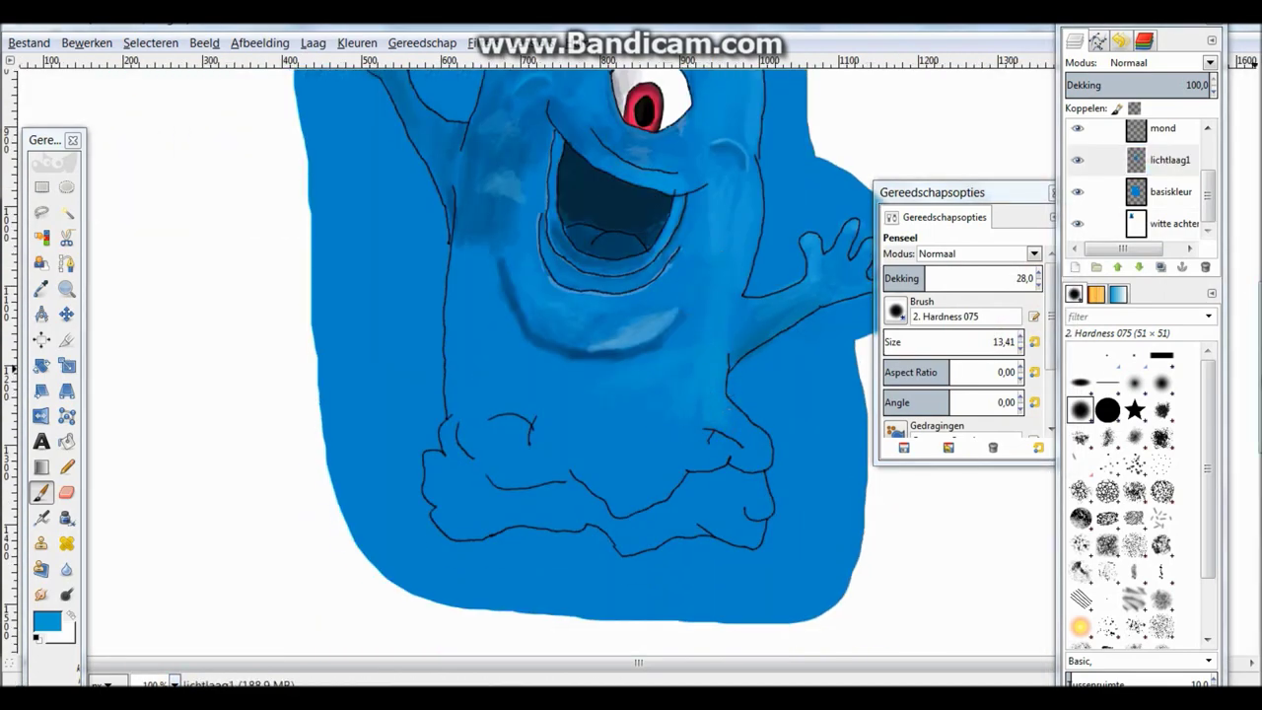
Step: Sample a light blue from the reference and add highlight patches on lichtlaag1 beside the outstretched arm and above the base
key(o)
key(minus)
click(247, 197)
key(p)
key(1)
click(1168, 160)
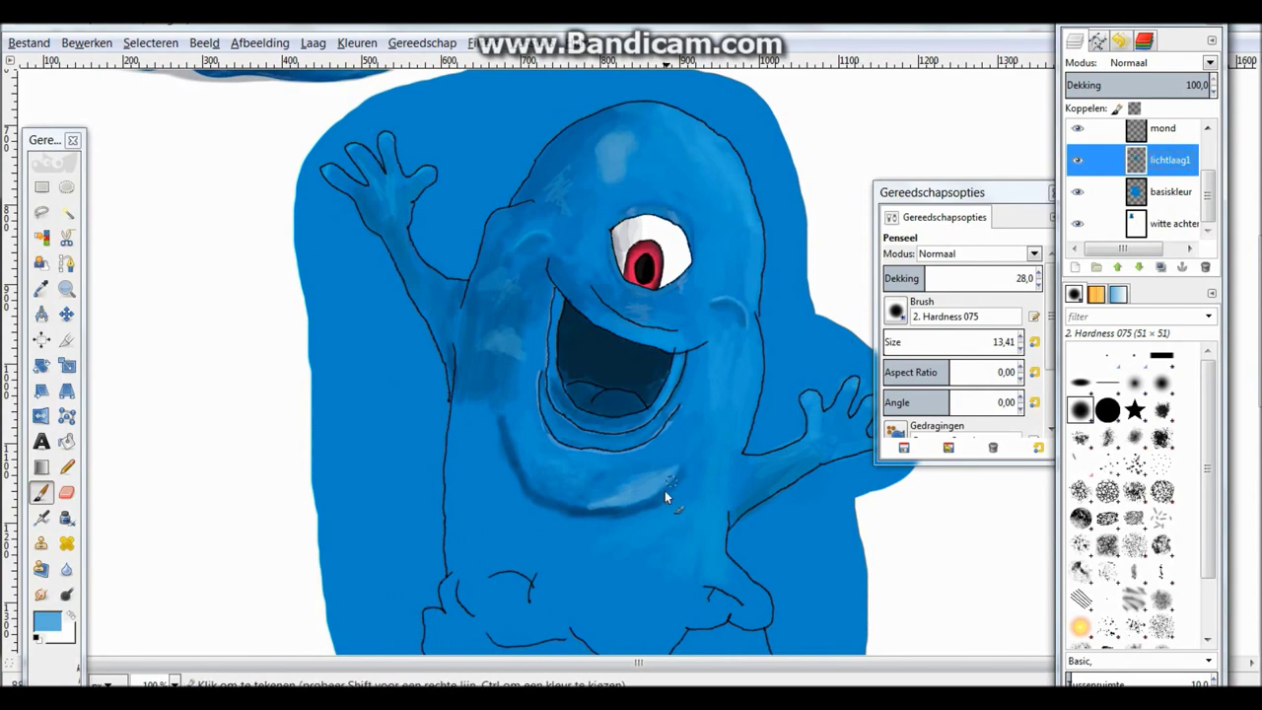
scroll(736, 356, down, 3)
Step: Sample a dark blue from the reference's lower body on the witte achtergrond layer, and save the image
scroll(726, 421, up, 9)
key(o)
key(d)
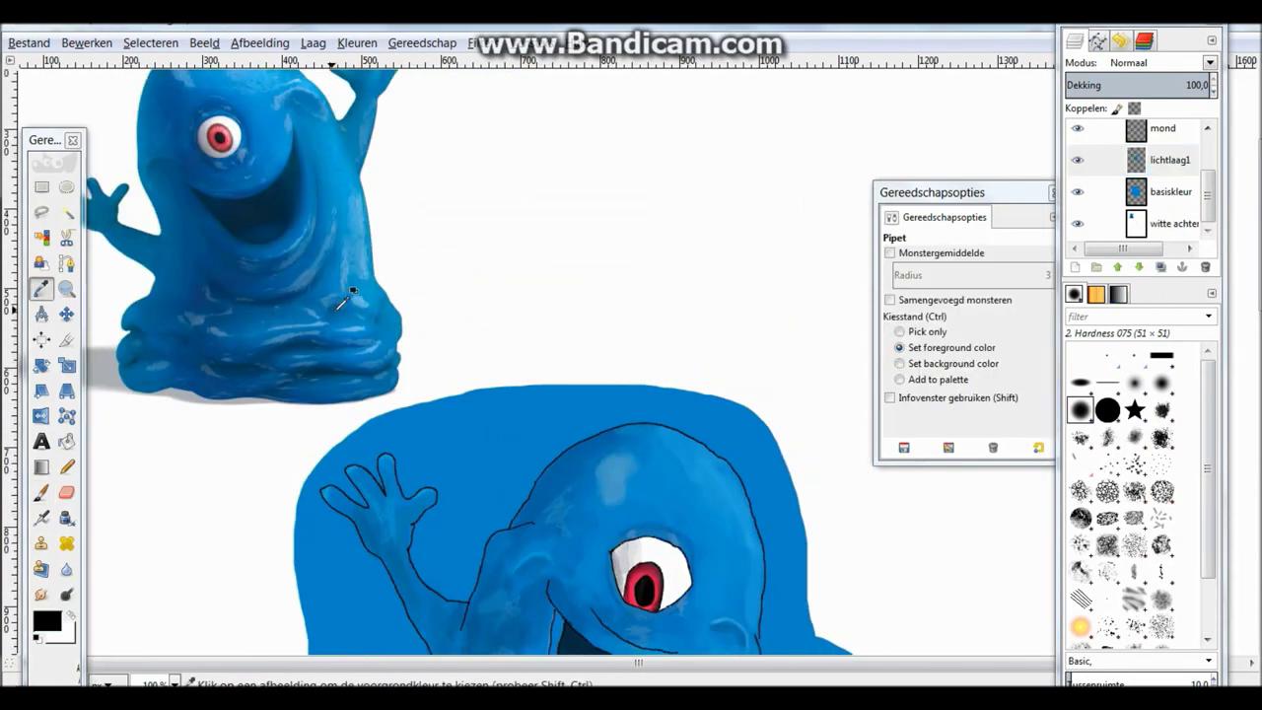
click(339, 301)
key(p)
scroll(591, 395, down, 9)
key(ctrl+s)
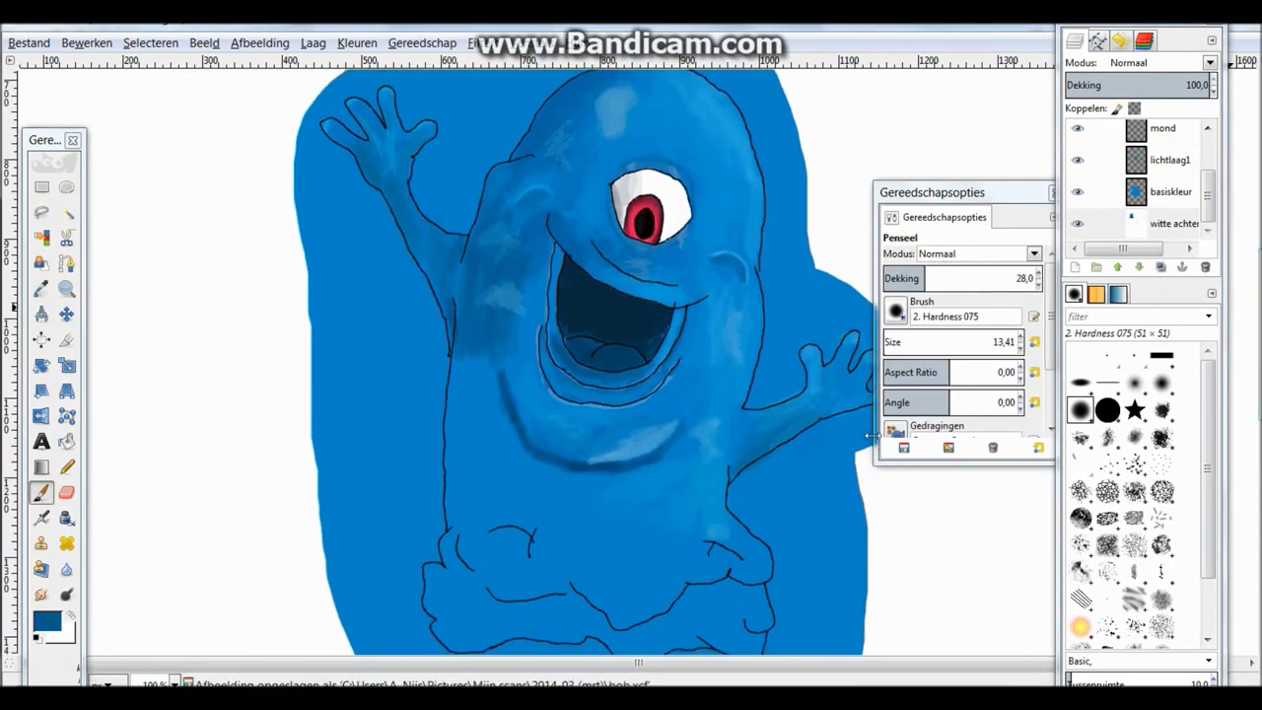
Step: Darken the underside of the small fold above the base on lichtlaag1 at size 8,41, opacity 28
key(plus)
key(plus)
key(bracketleft)
key(bracketleft)
key(bracketleft)
key(bracketleft)
key(bracketleft)
drag(506, 382, 521, 386)
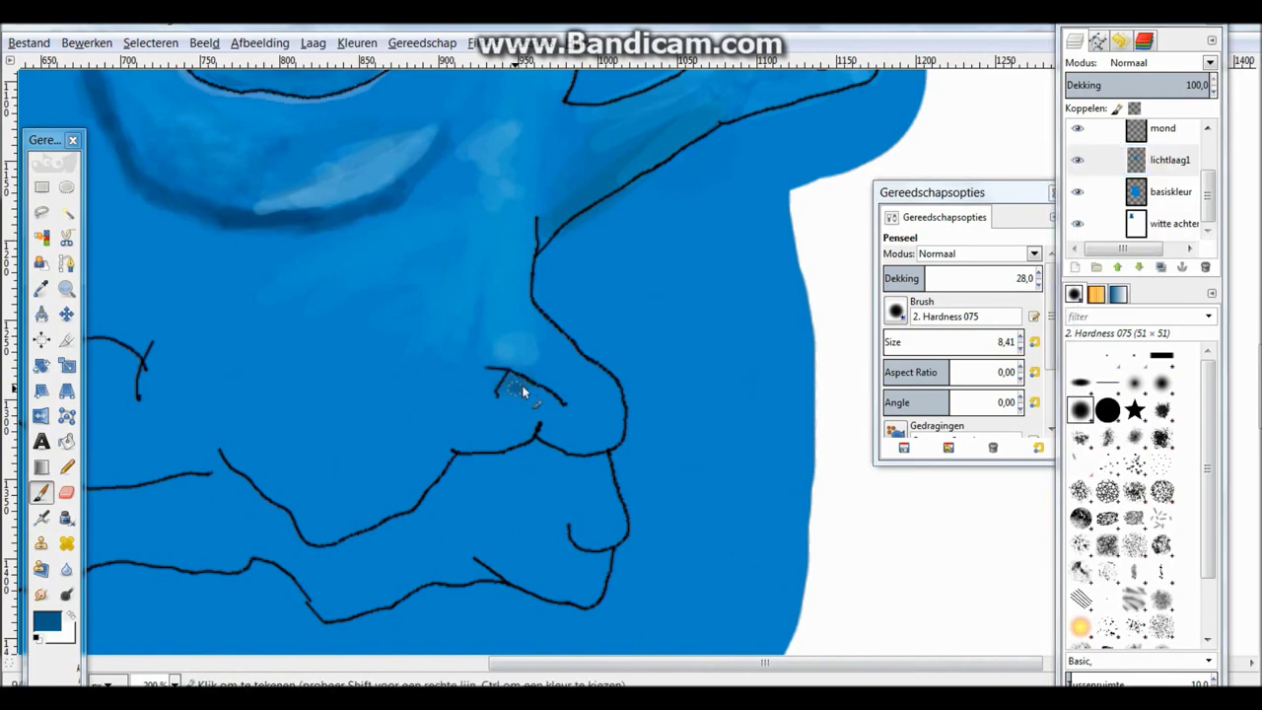
Step: Sample a medium blue from the reference's lower body and blend the shadow beneath the small fold at size 3,41
scroll(501, 384, up, 8)
scroll(513, 384, left, 10)
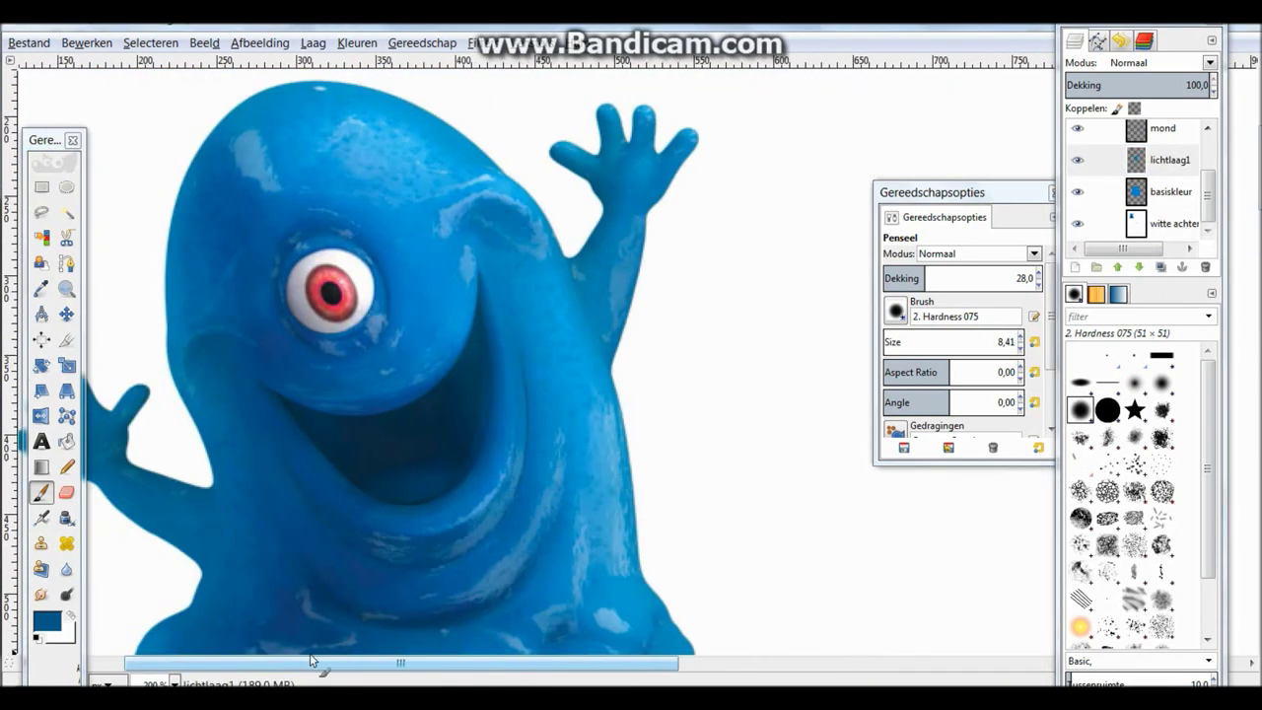
scroll(591, 382, down, 4)
key(o)
click(597, 404)
key(p)
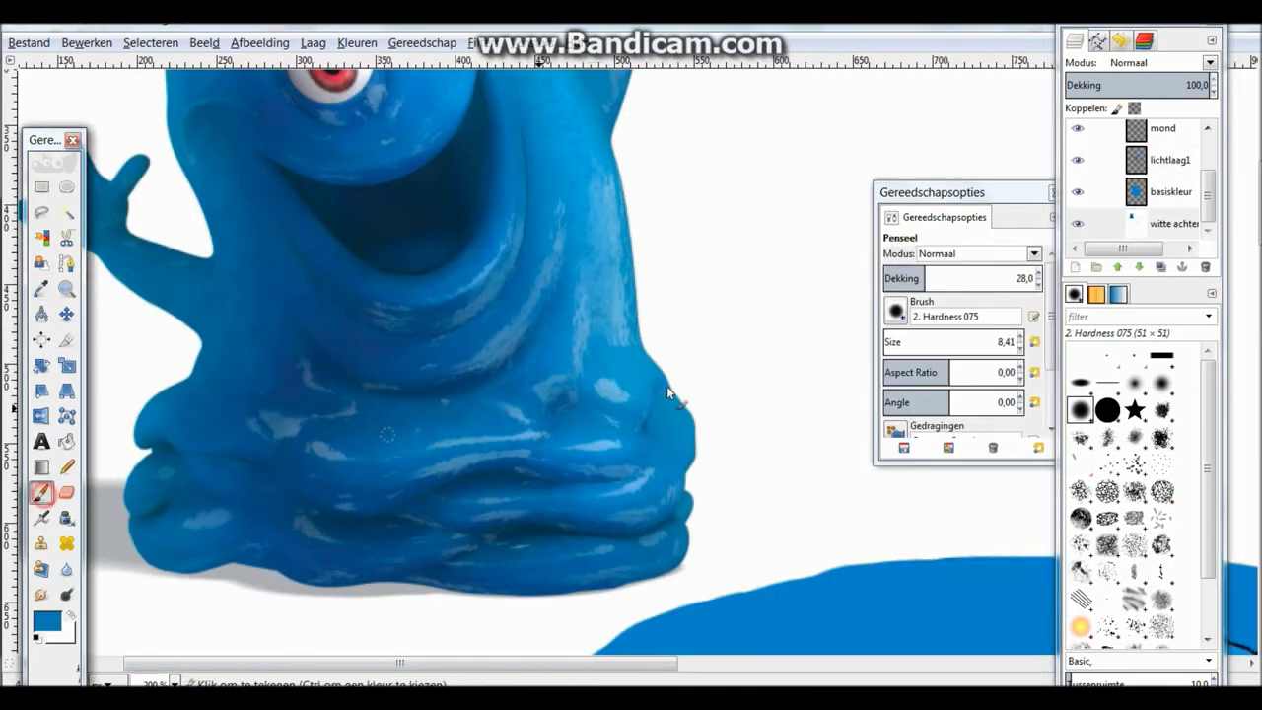
scroll(667, 385, right, 10)
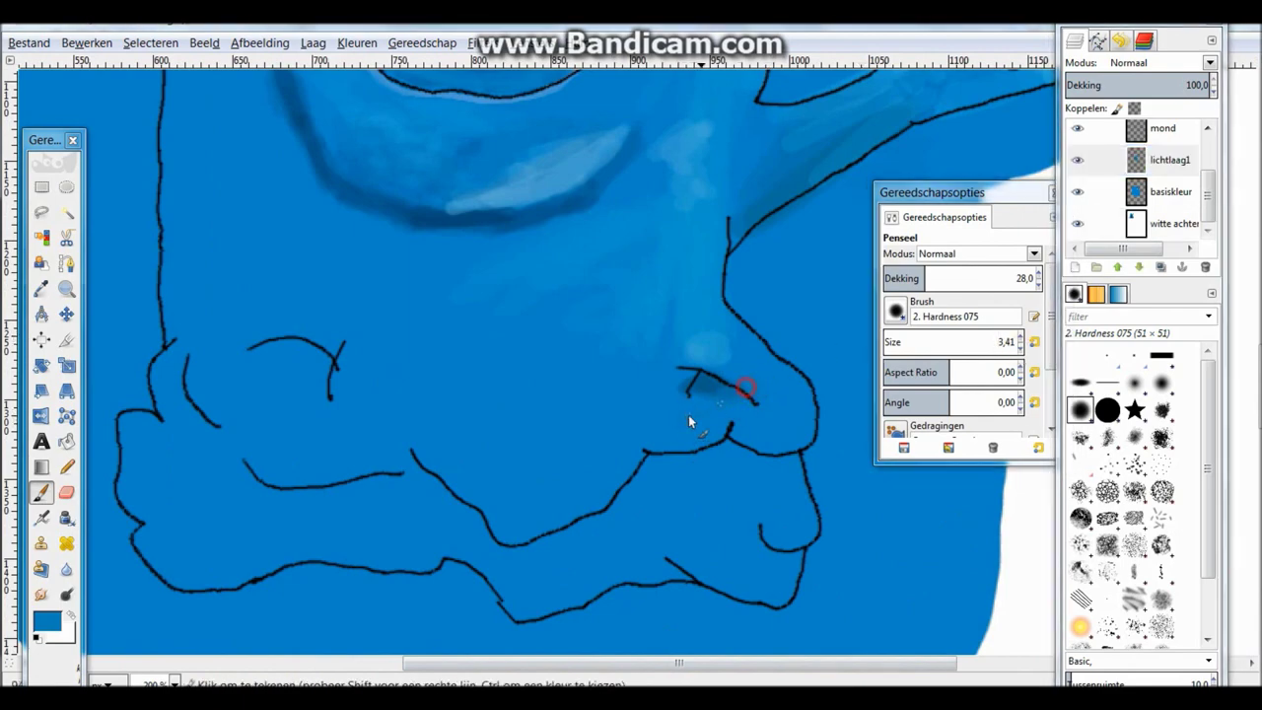
Step: Sample a light blue from the highlight above the small fold and brighten the fold's upper edge at size 3,41
key(o)
click(703, 366)
key(p)
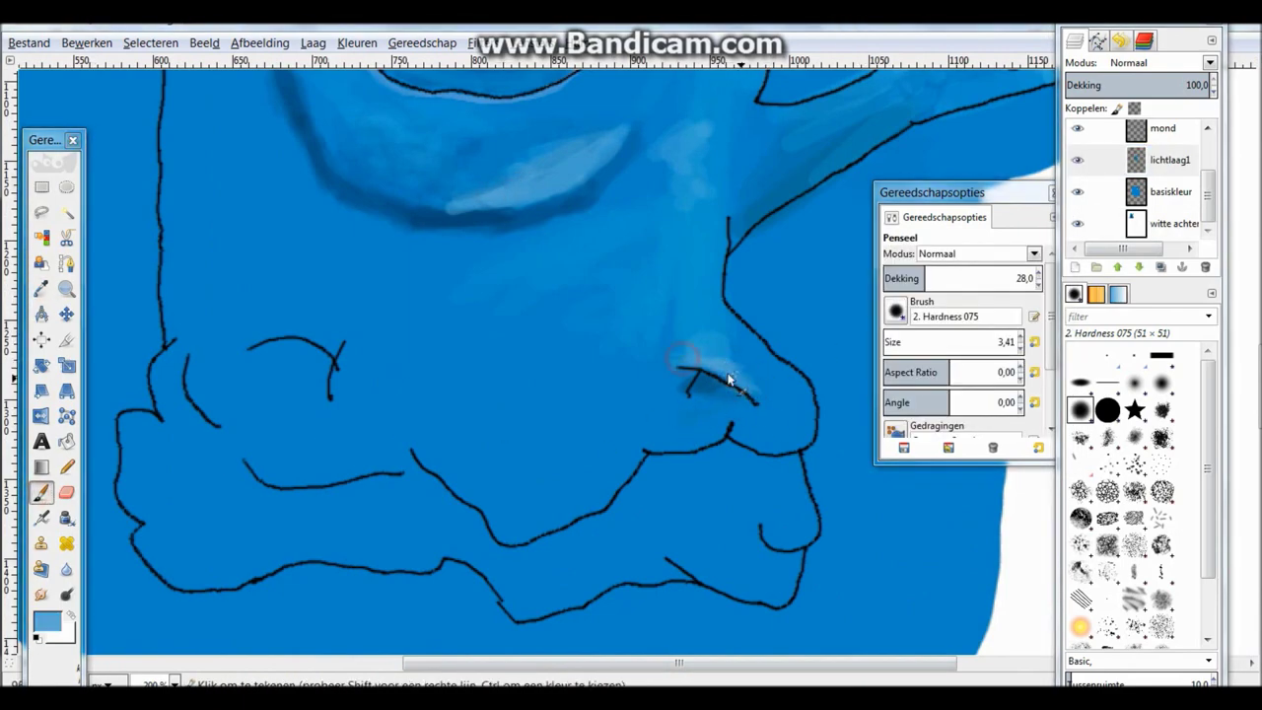
Step: Sample a medium blue from the reference's lower body, and set the brush opacity to 35 and size to 16,87
scroll(729, 380, left, 10)
key(o)
click(436, 253)
key(p)
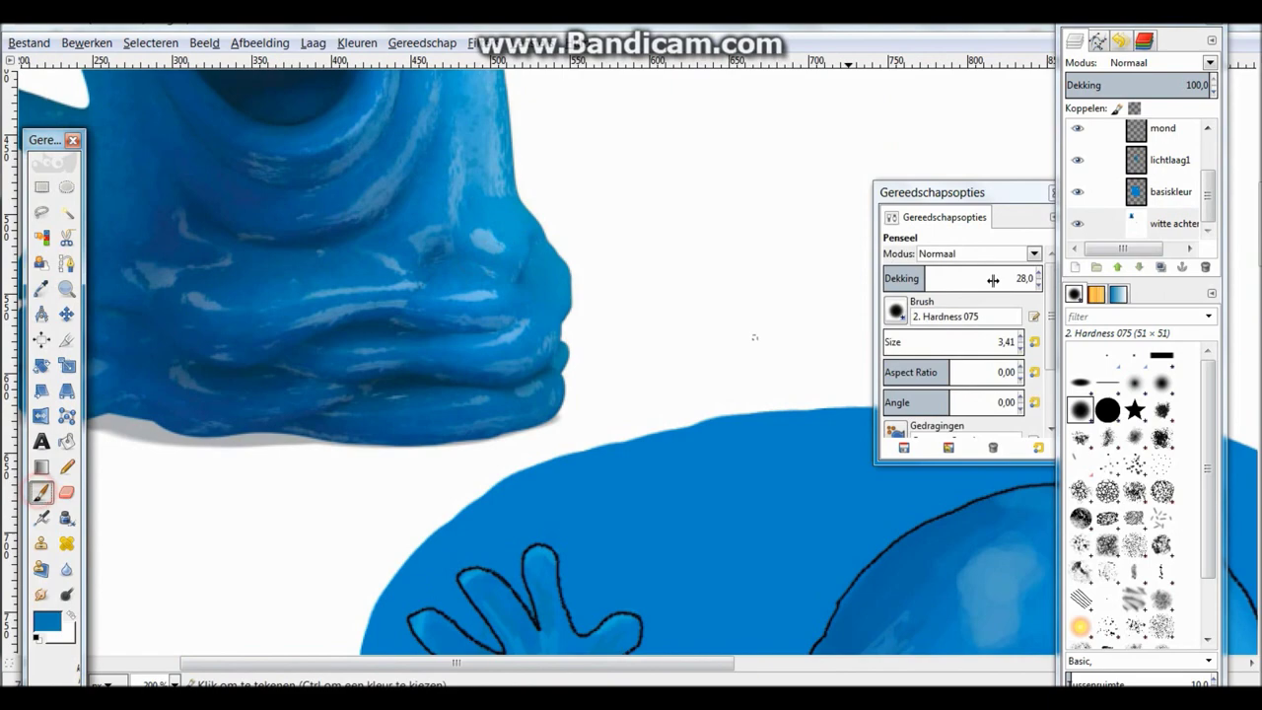
scroll(599, 338, right, 10)
scroll(599, 338, down, 5)
click(1032, 274)
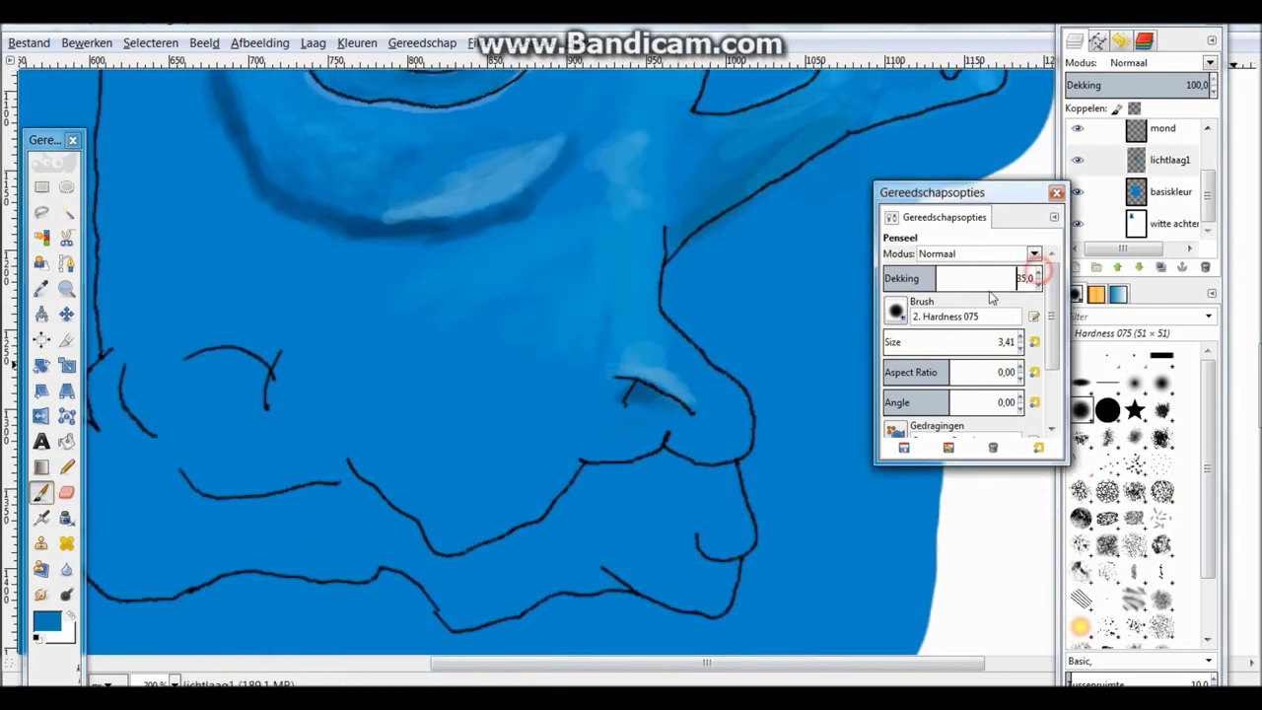
click(933, 342)
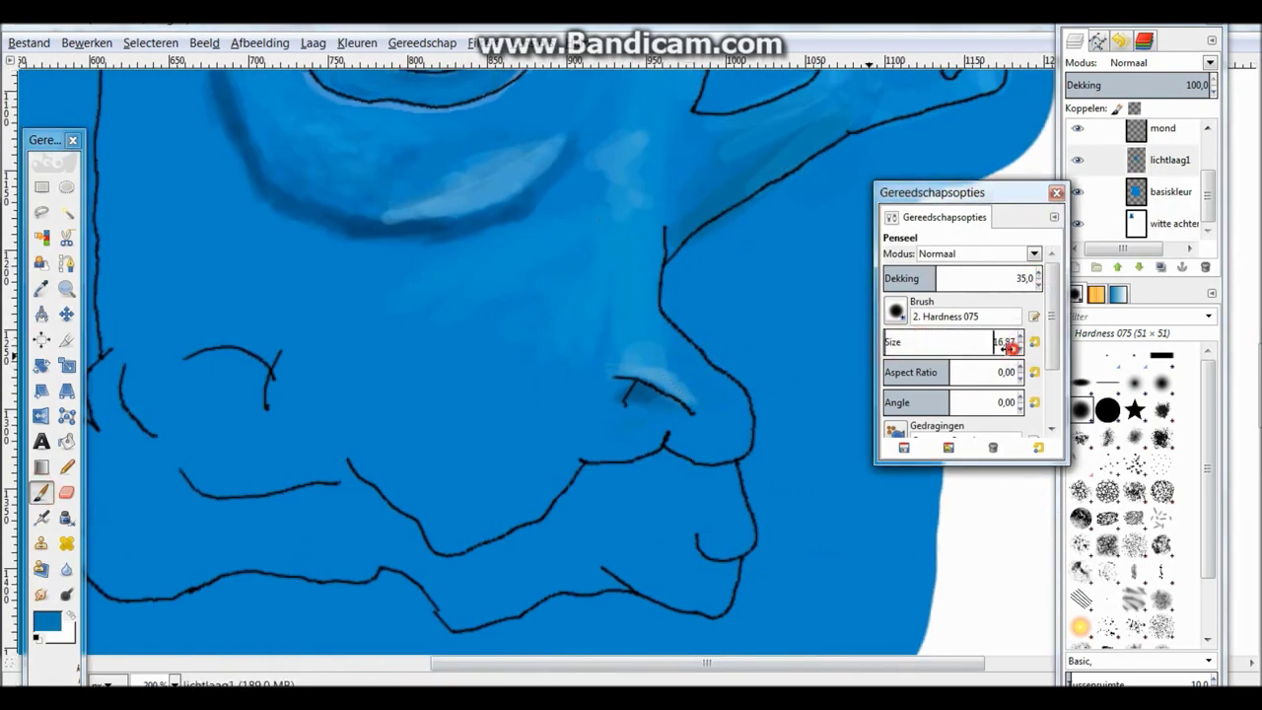
click(1019, 346)
Step: Save the image, and shade Bob's lower side at opacity 13,6 with a blue sampled from his body and adjusted darker
key(minus)
key(minus)
key(minus)
key(minus)
key(ctrl+s)
key(less)
key(less)
ctrl+click(552, 442)
key(Page_Down)
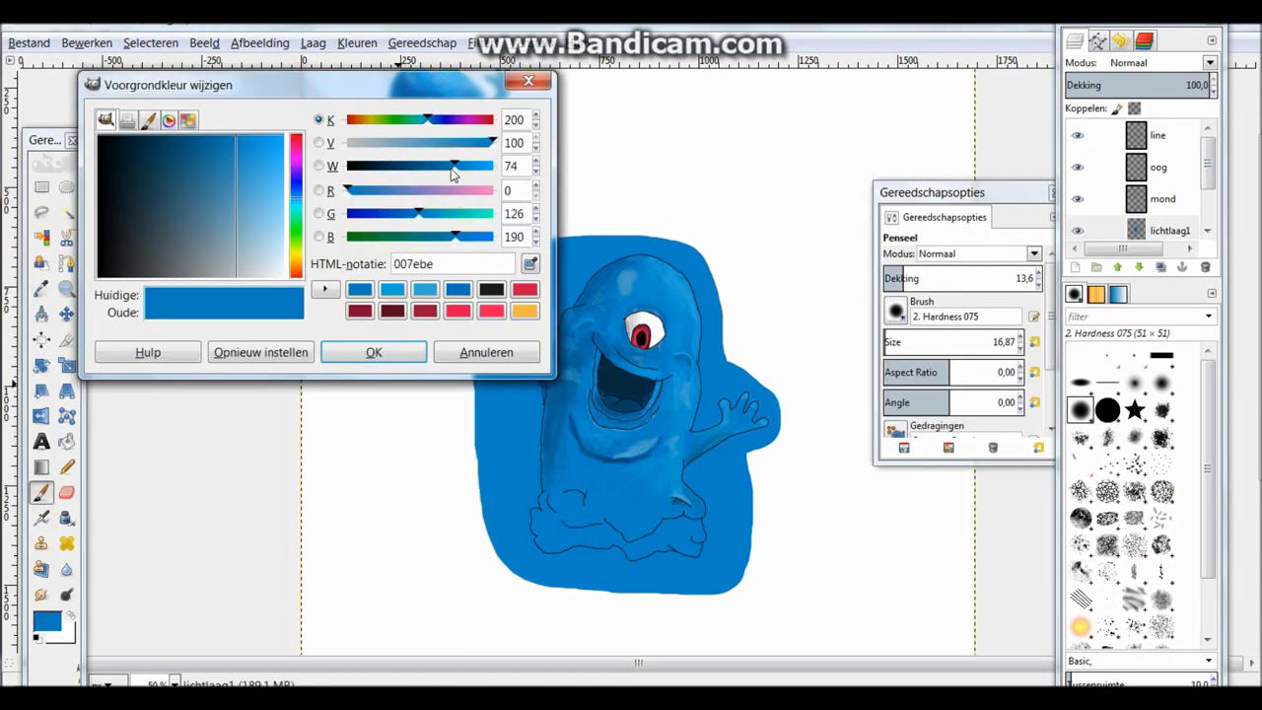
key(Return)
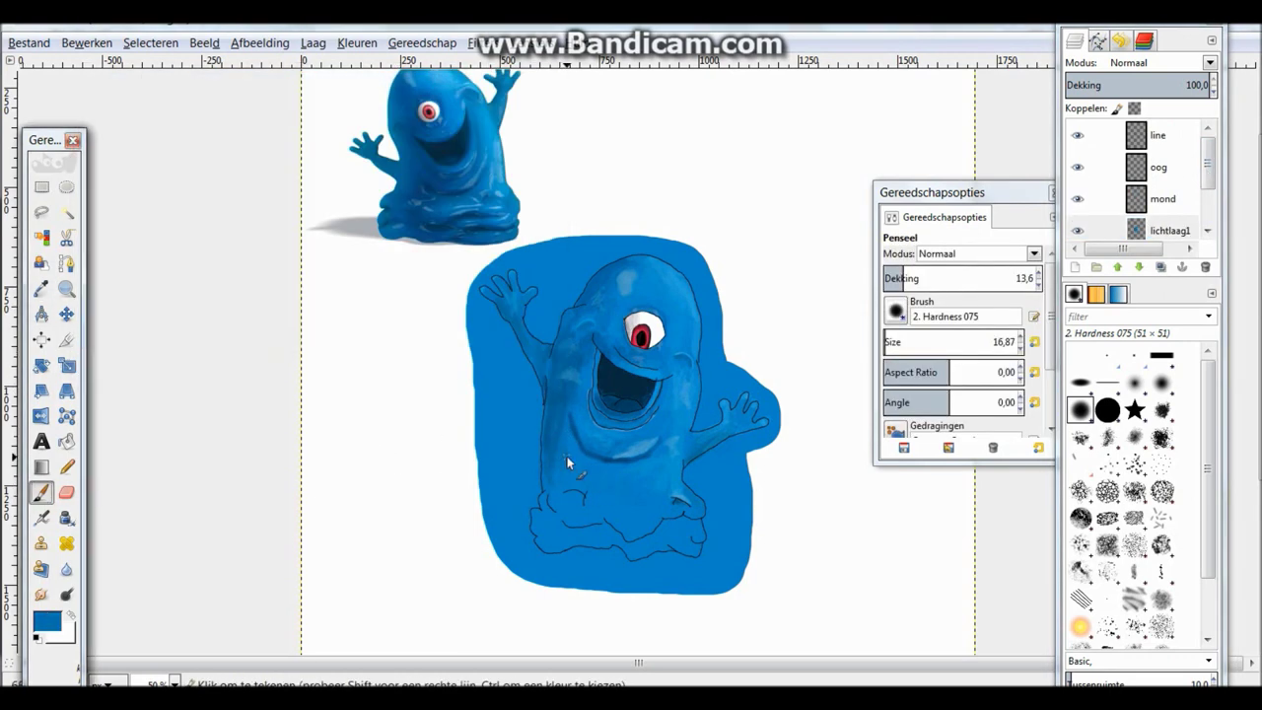
key(1)
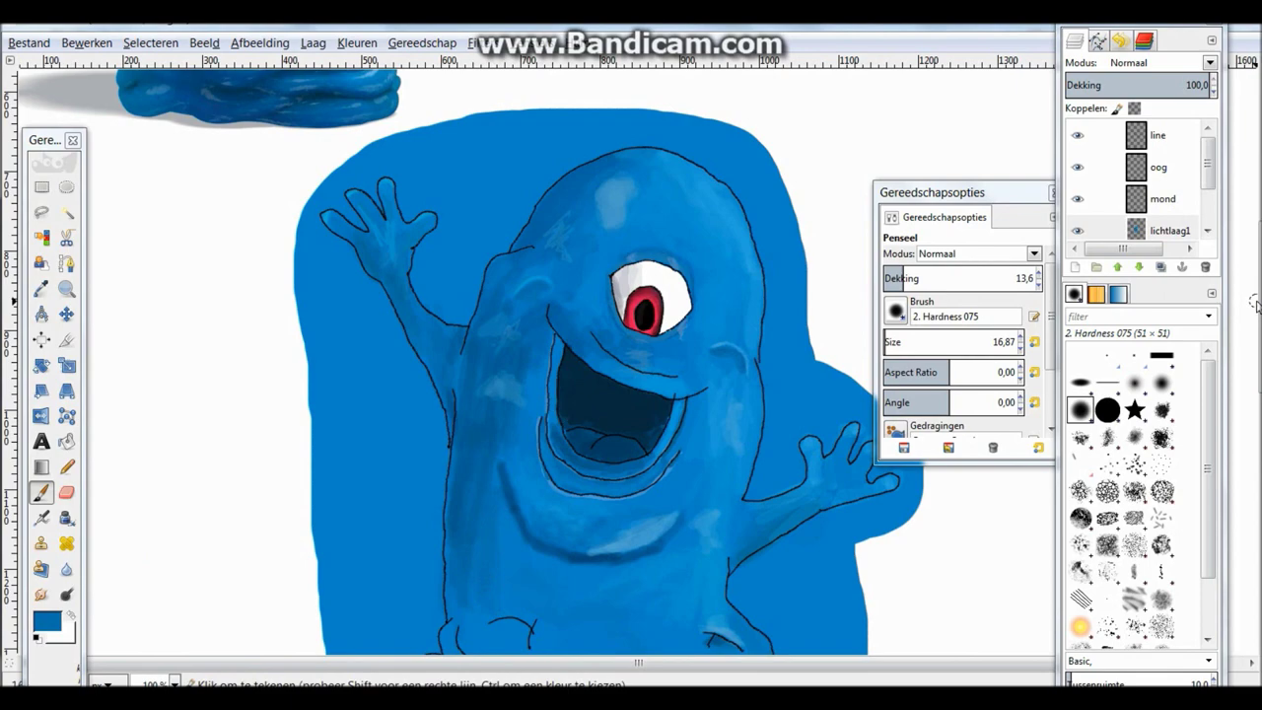
Step: Sample a very dark blue from the reference's mouth on the witte achtergrond layer
drag(1256, 311, 1254, 345)
scroll(390, 251, up, 5)
key(o)
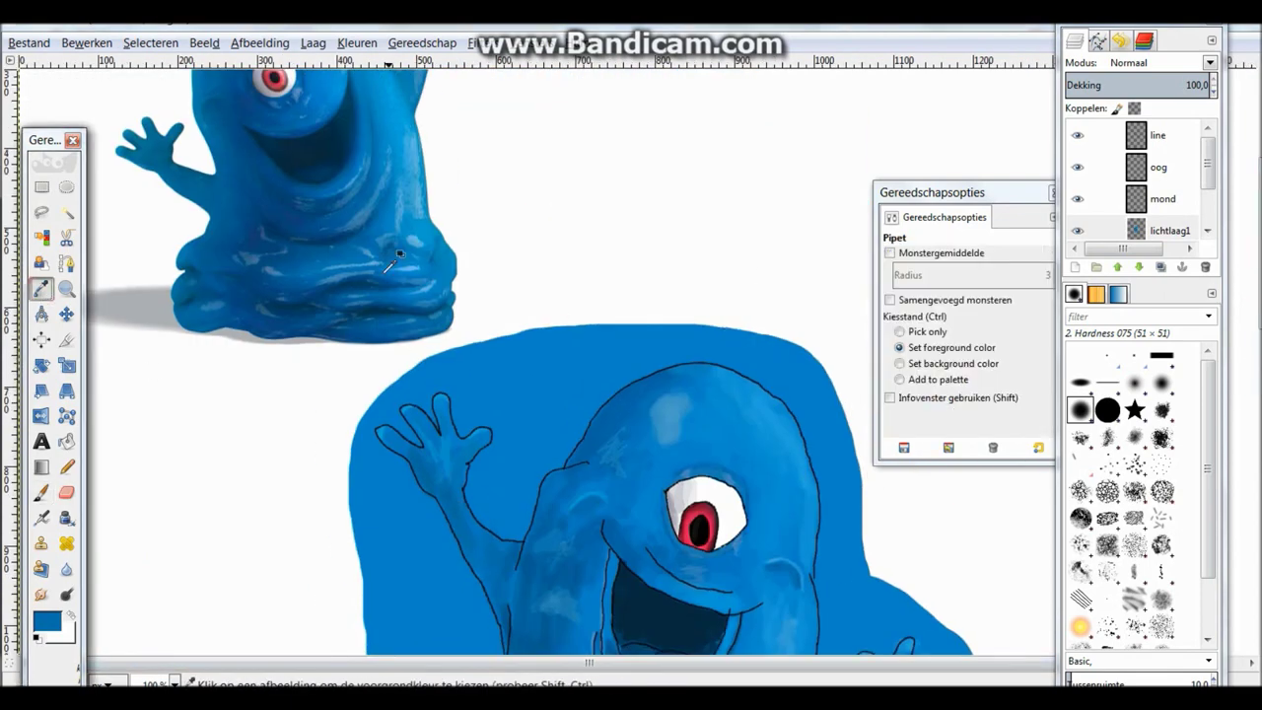
click(1168, 223)
click(296, 148)
key(p)
Step: Shade dark blue beneath the base's fold lines and small side bump on lichtlaag1 at size 16,87, opacity 13,6, saving the image
scroll(592, 395, down, 5)
key(3)
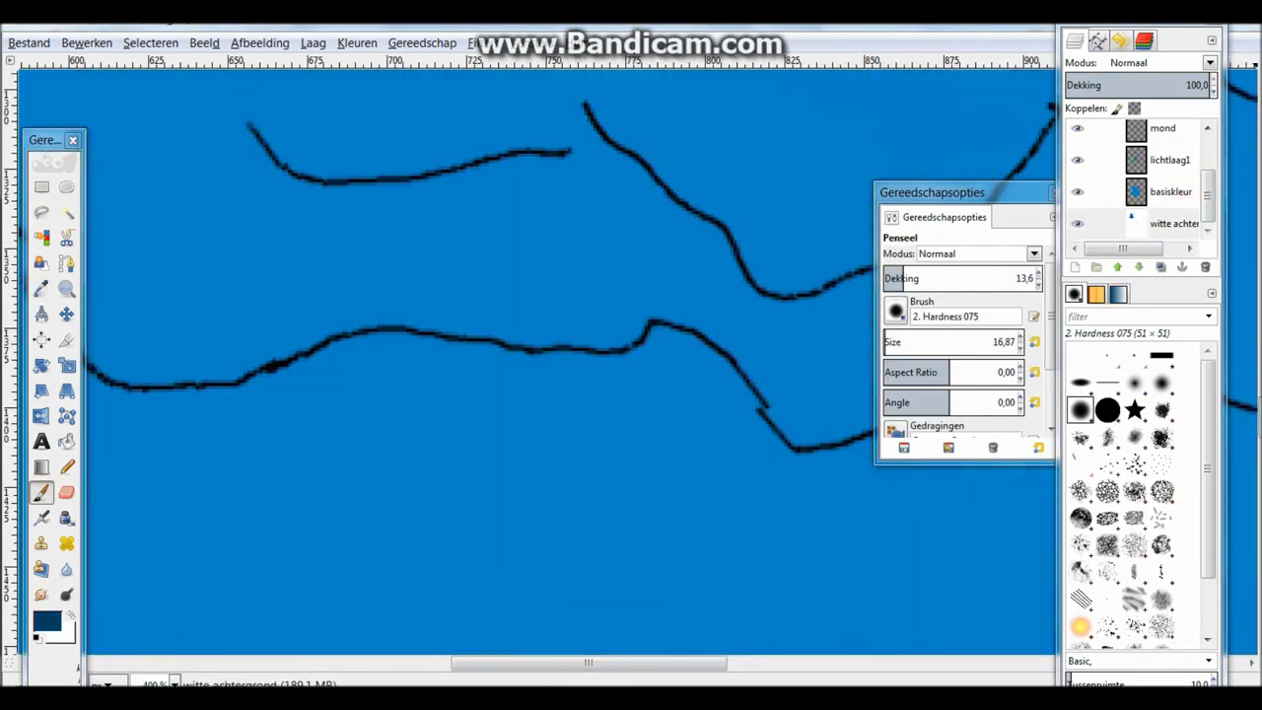
click(801, 417)
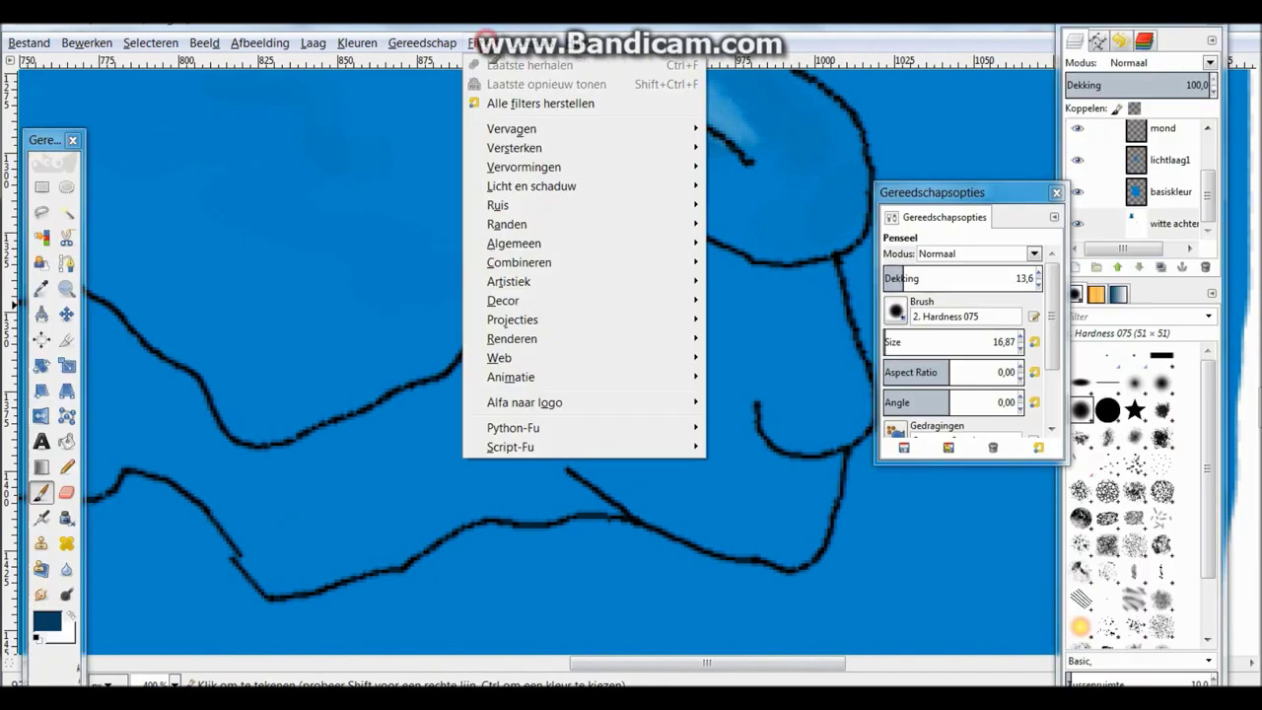
drag(563, 293, 471, 370)
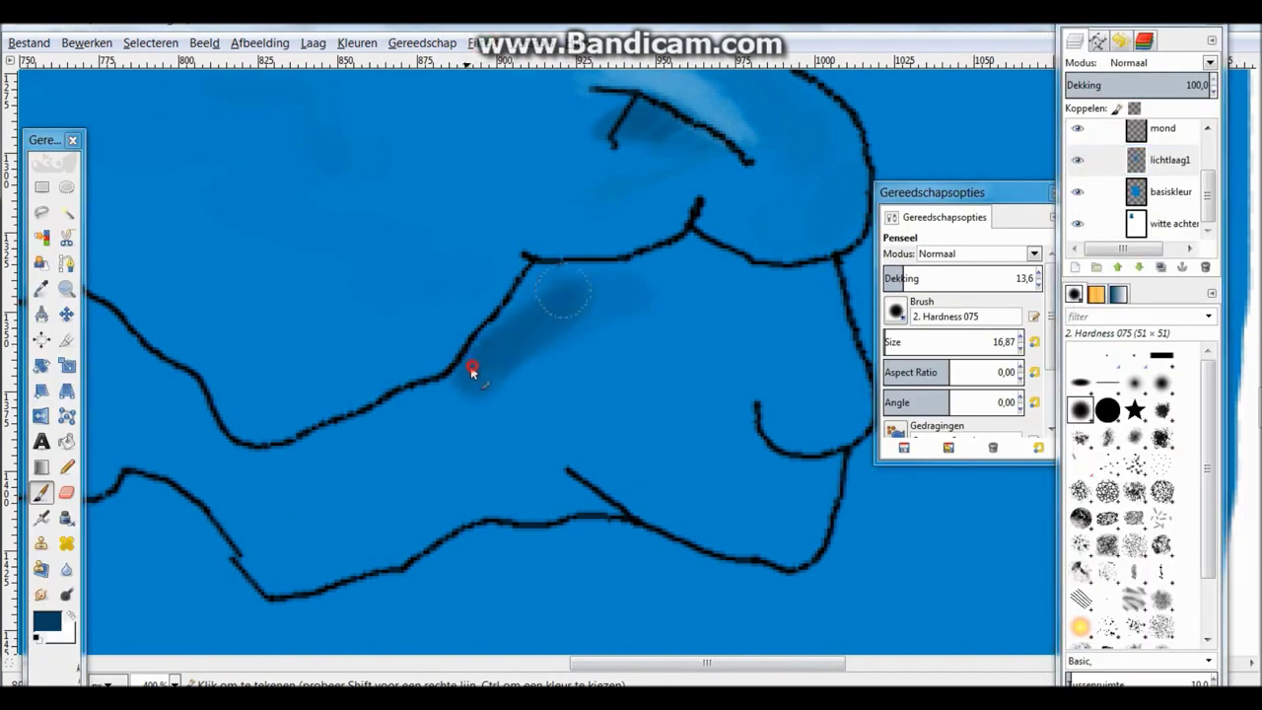
drag(685, 261, 521, 381)
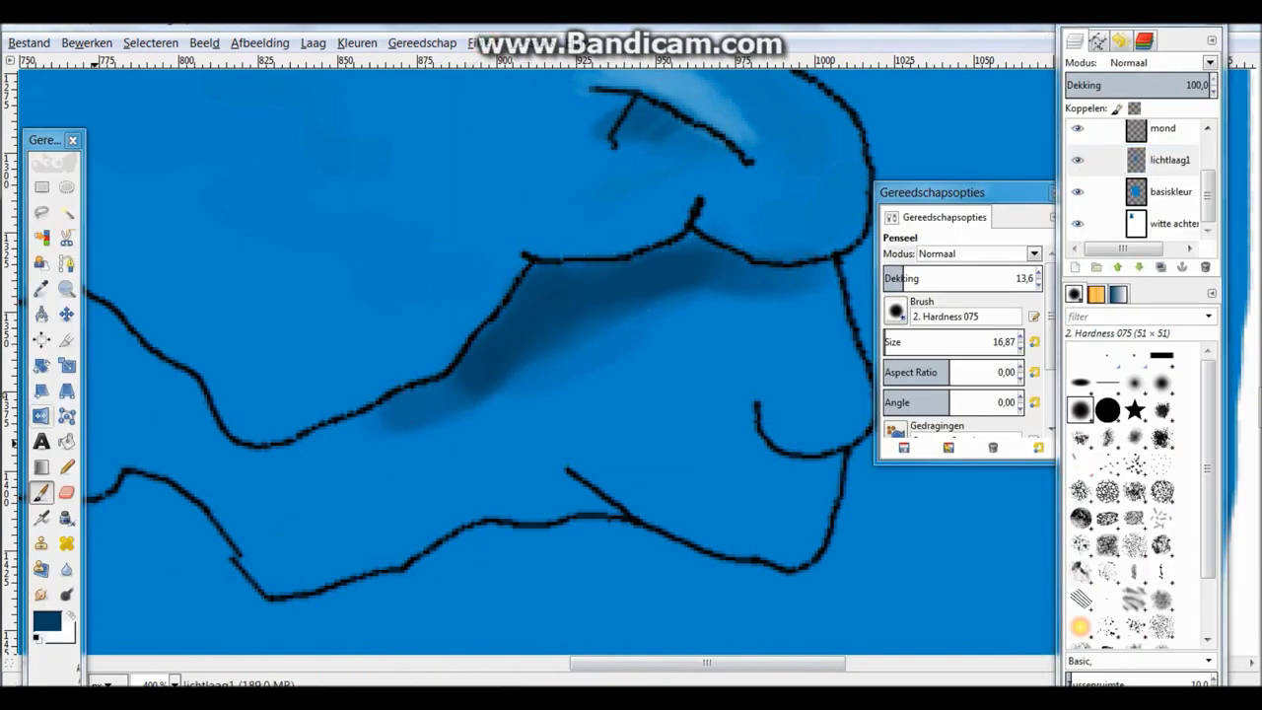
scroll(504, 524, down, 4)
key(ctrl+s)
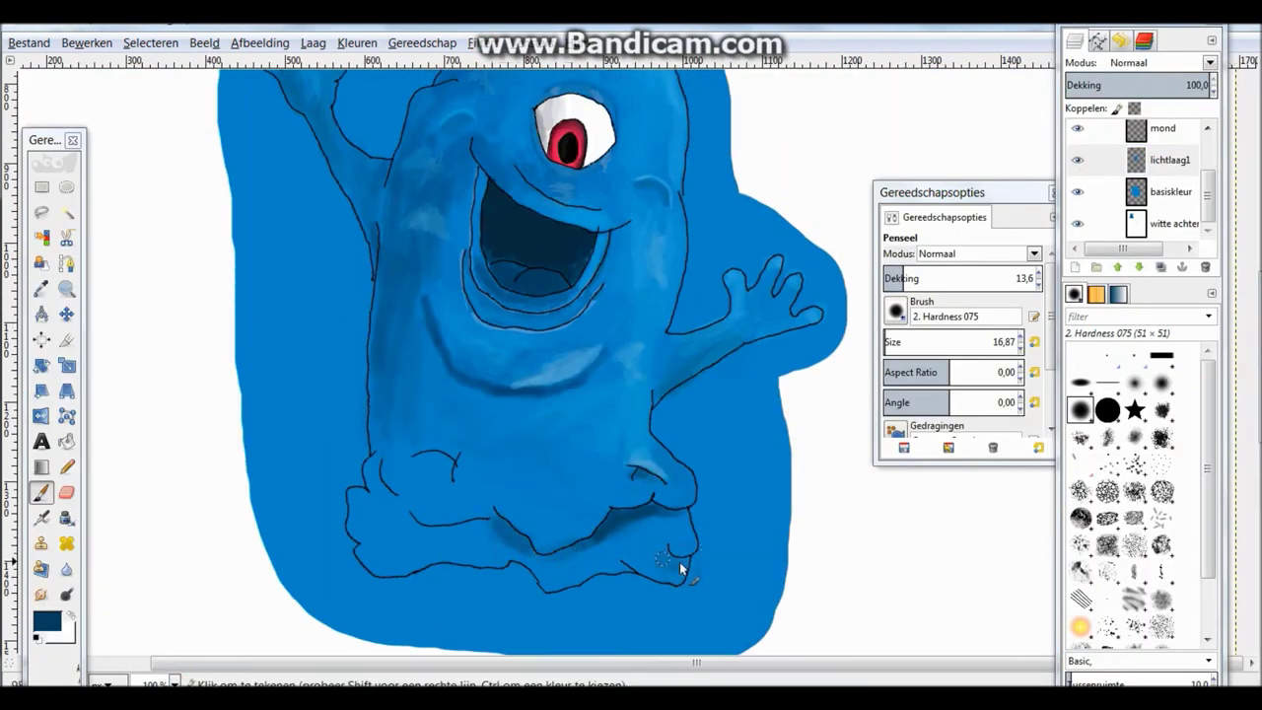
ctrl+click(591, 483)
ctrl+click(412, 521)
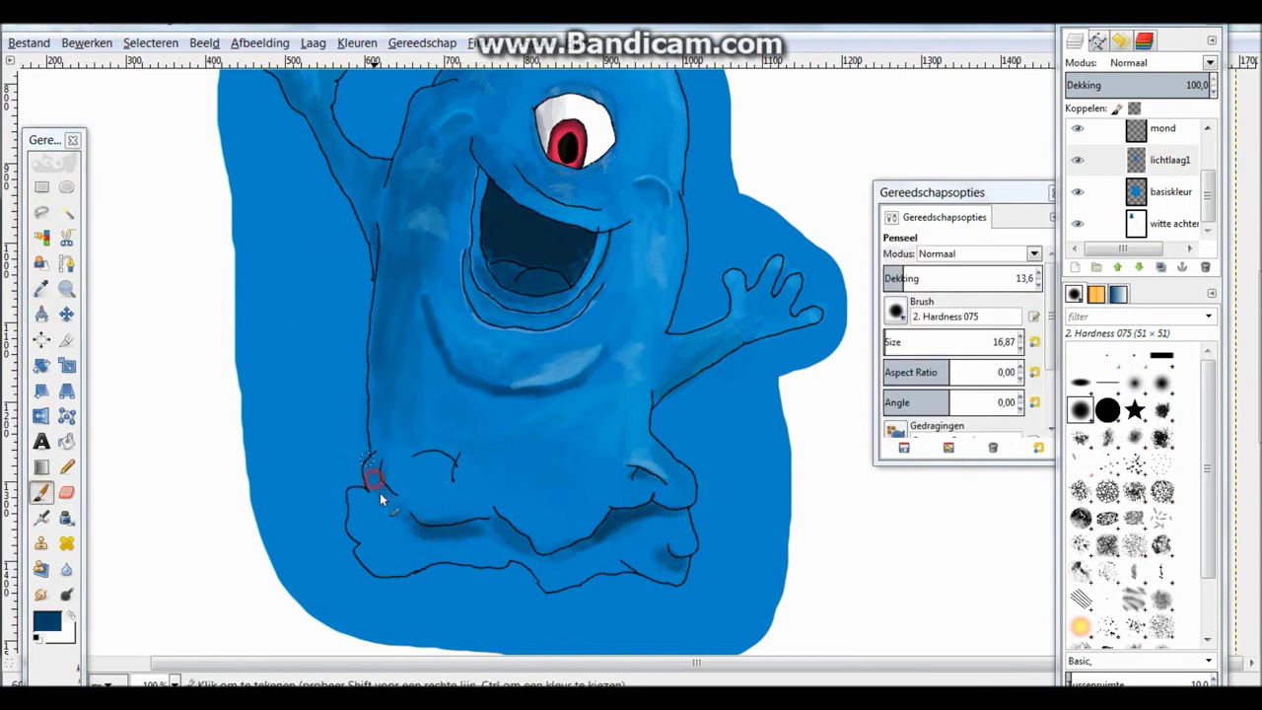
Step: Sample a light blue and highlight the upper edges of the base folds, using opacity 51,8 for the small round bump
ctrl+click(787, 309)
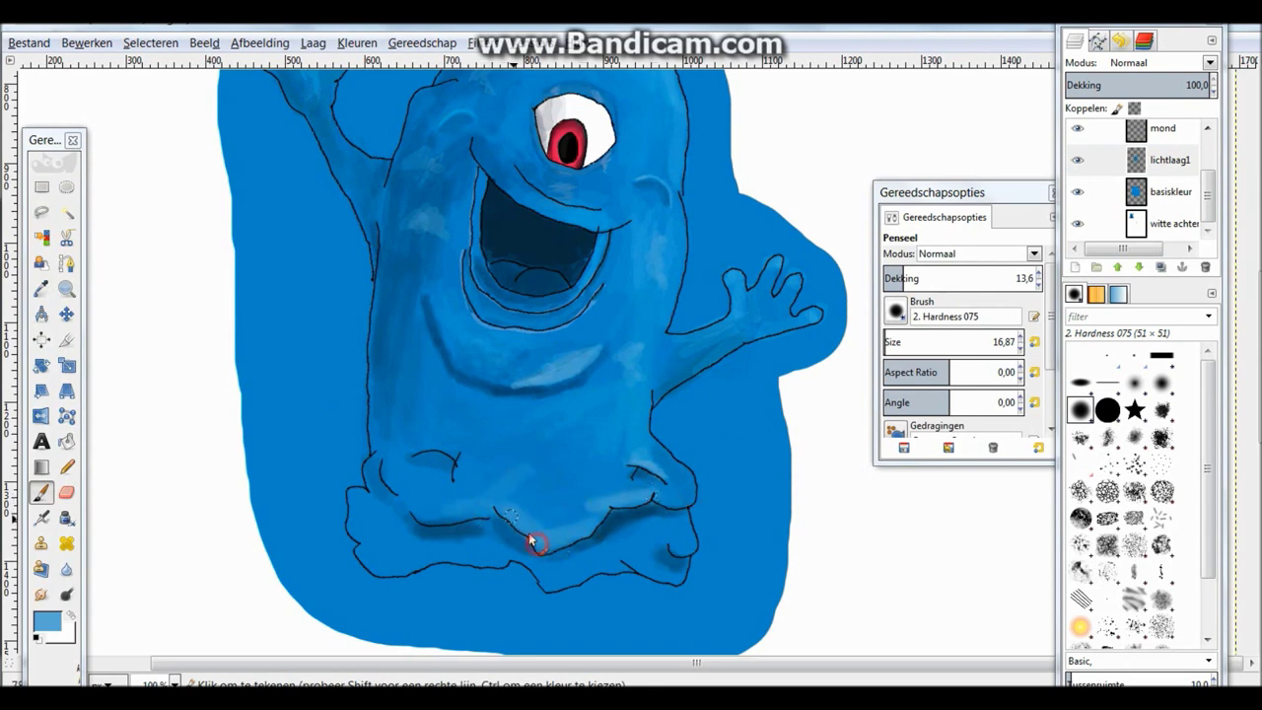
click(960, 278)
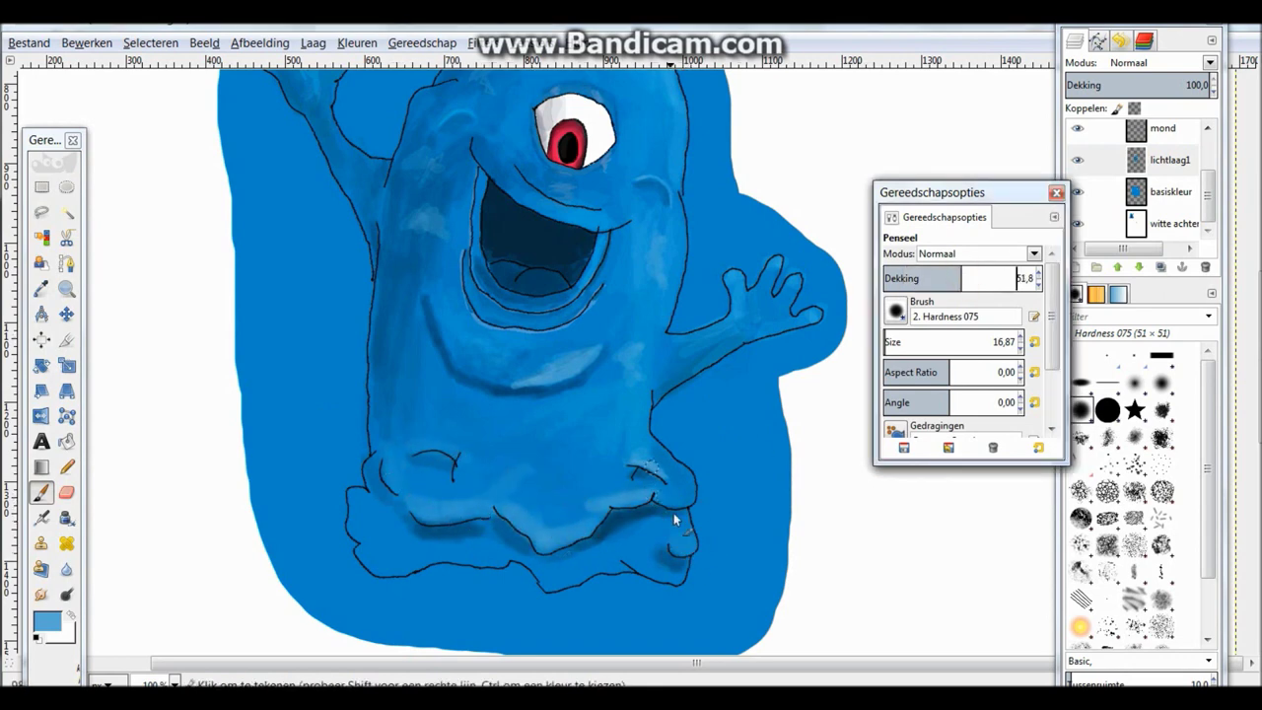
scroll(173, 562, down, 2)
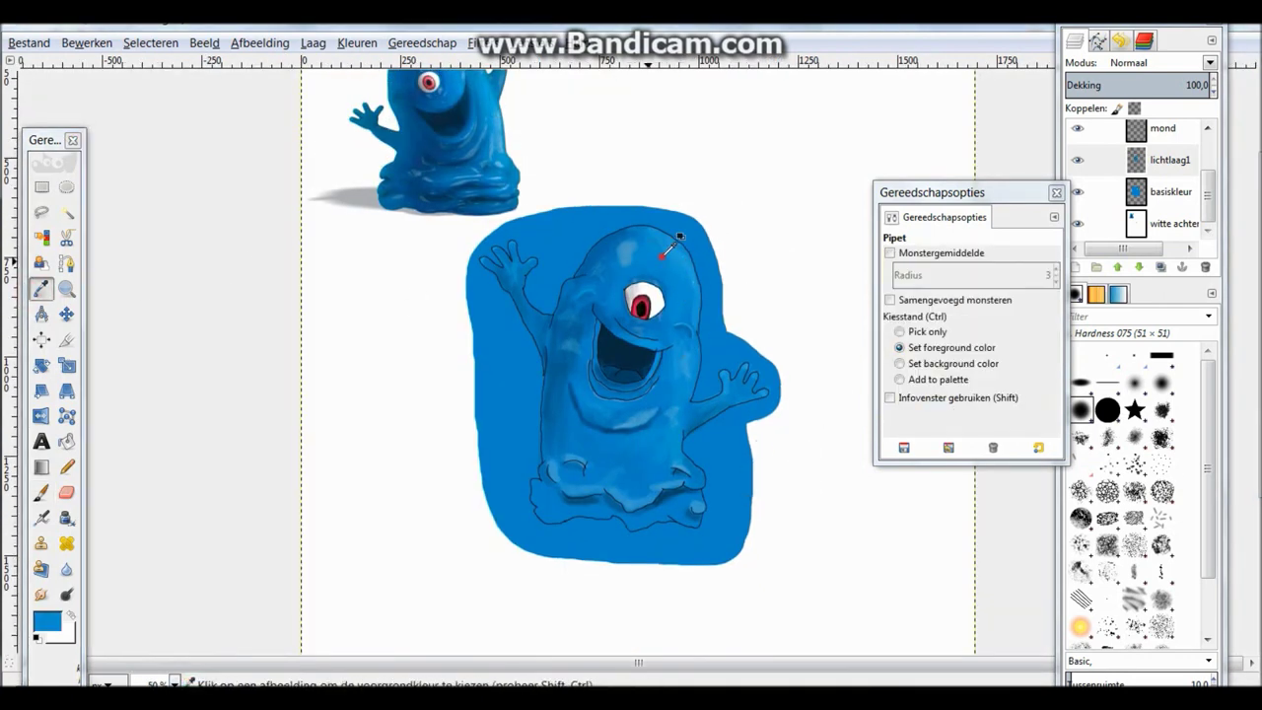
Step: Blend a brighter blue over the lower body with the 2. Hardness 050 brush at opacity 13,8, and save the image
click(904, 278)
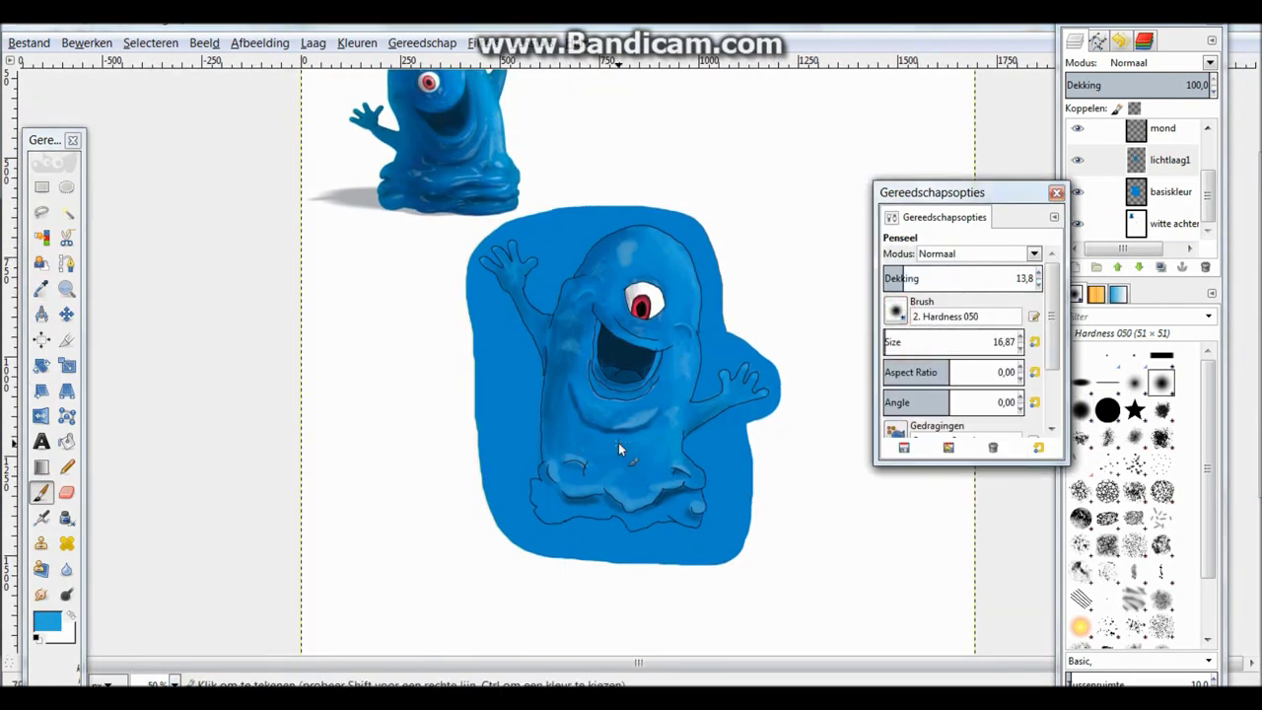
key(ctrl+s)
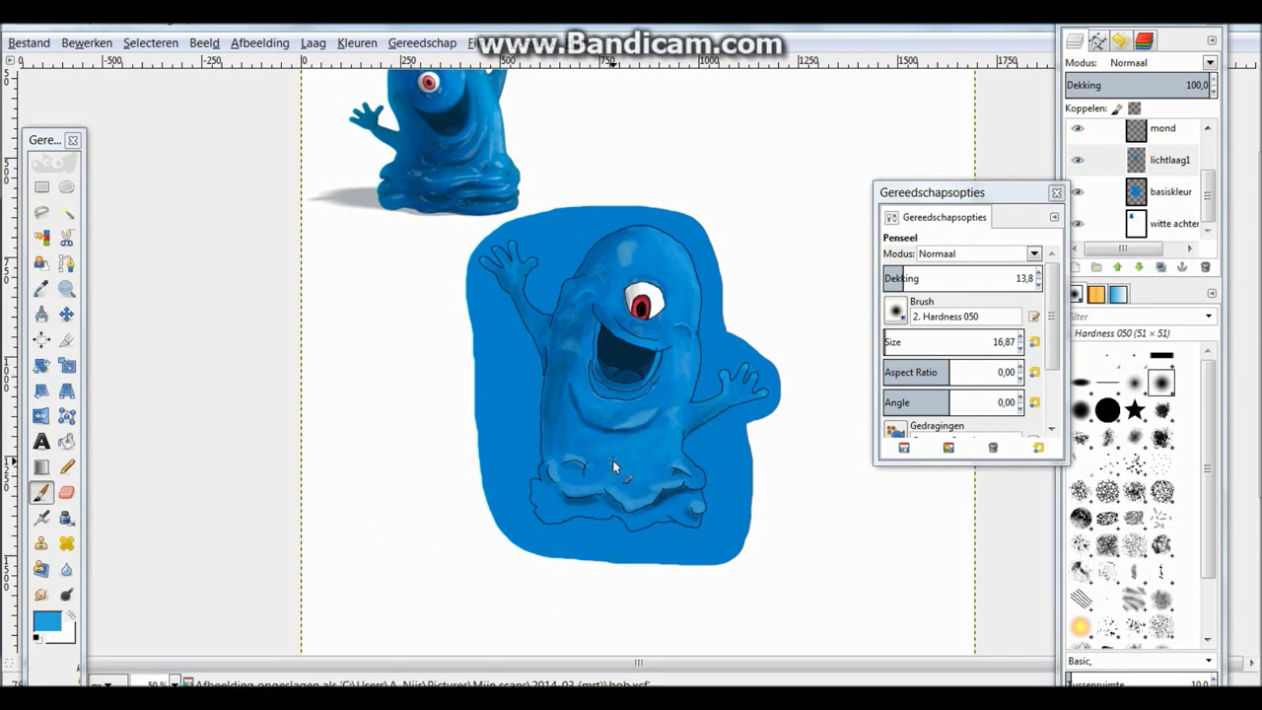
Step: Sample a dark blue and shade the bottom roll of the base beside the raised-arm side
scroll(1133, 177, up, 2)
click(1079, 135)
click(1077, 135)
ctrl+click(541, 496)
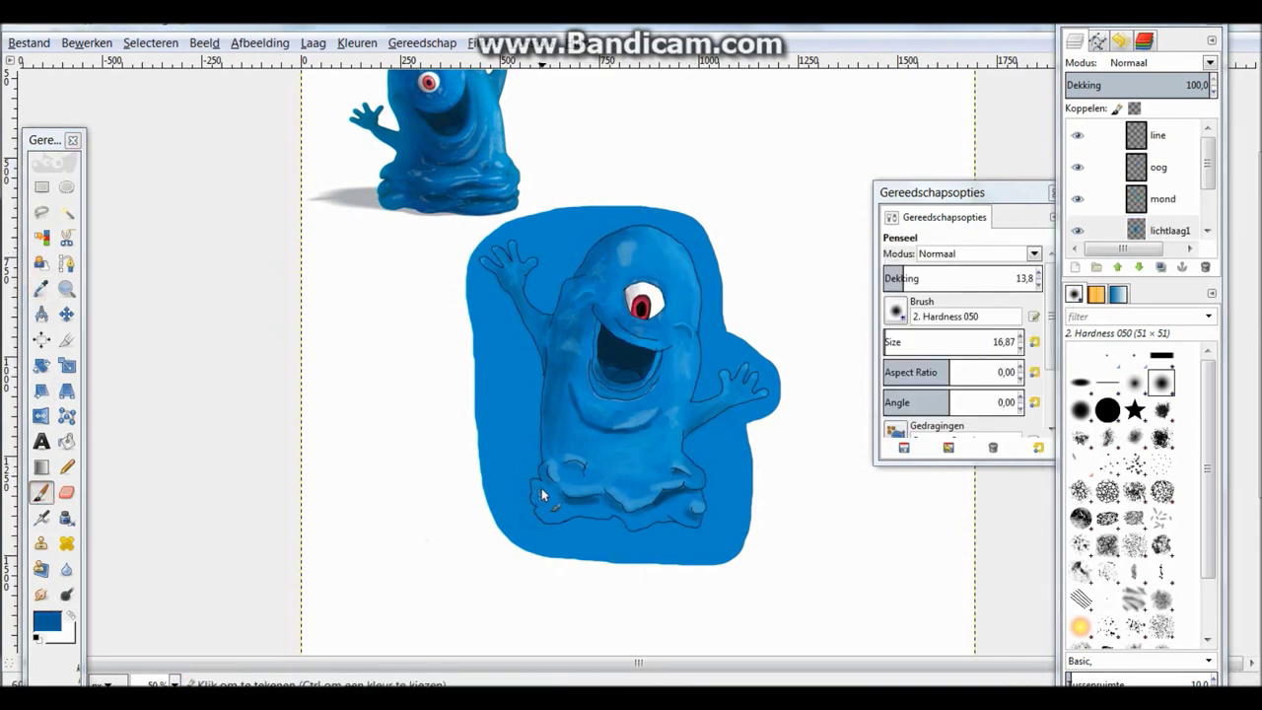
Step: Add light blue patches to the lower body with the 2. Hardness 100 brush, save, and darken the base's bottom roll
ctrl+click(557, 401)
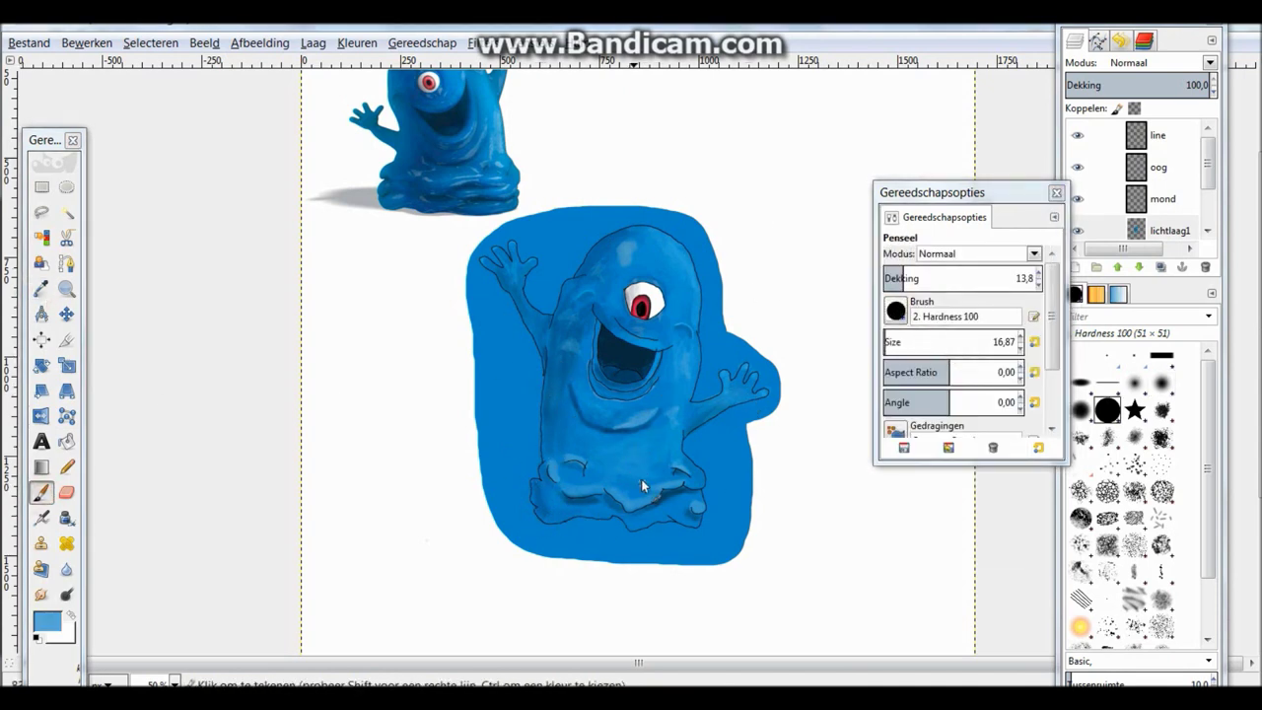
ctrl+click(583, 514)
key(ctrl+s)
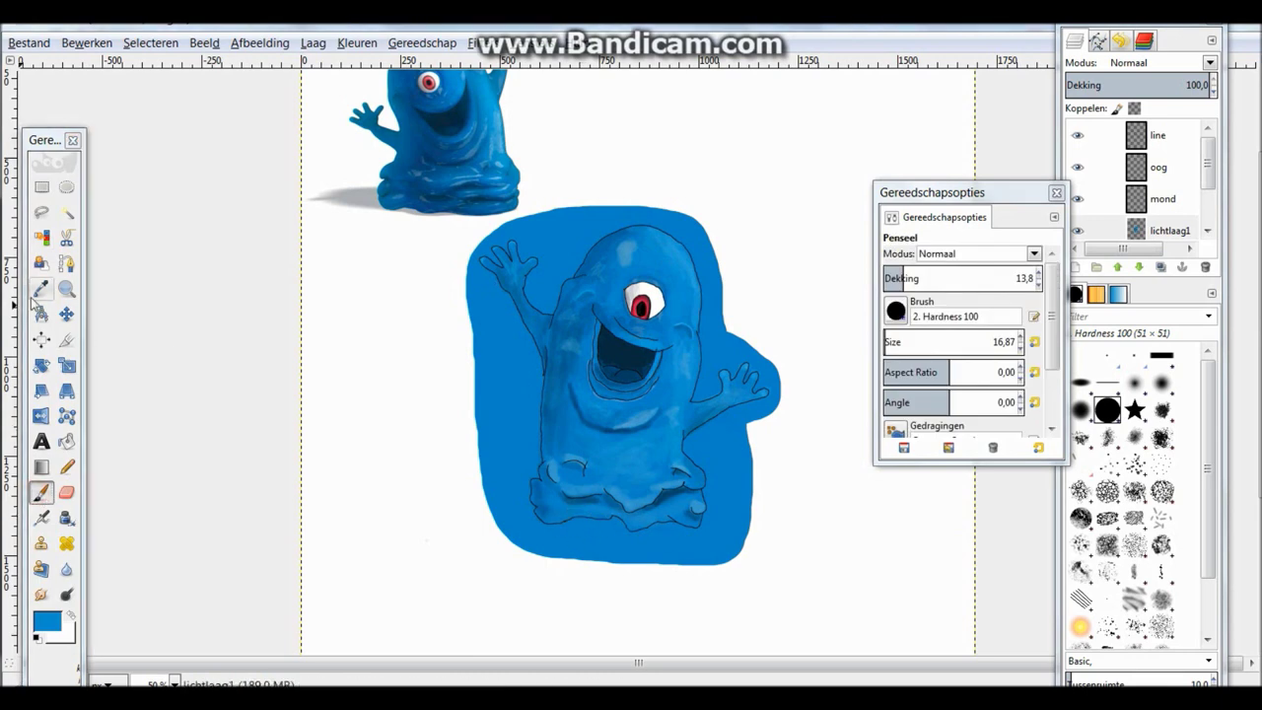
click(42, 288)
click(42, 492)
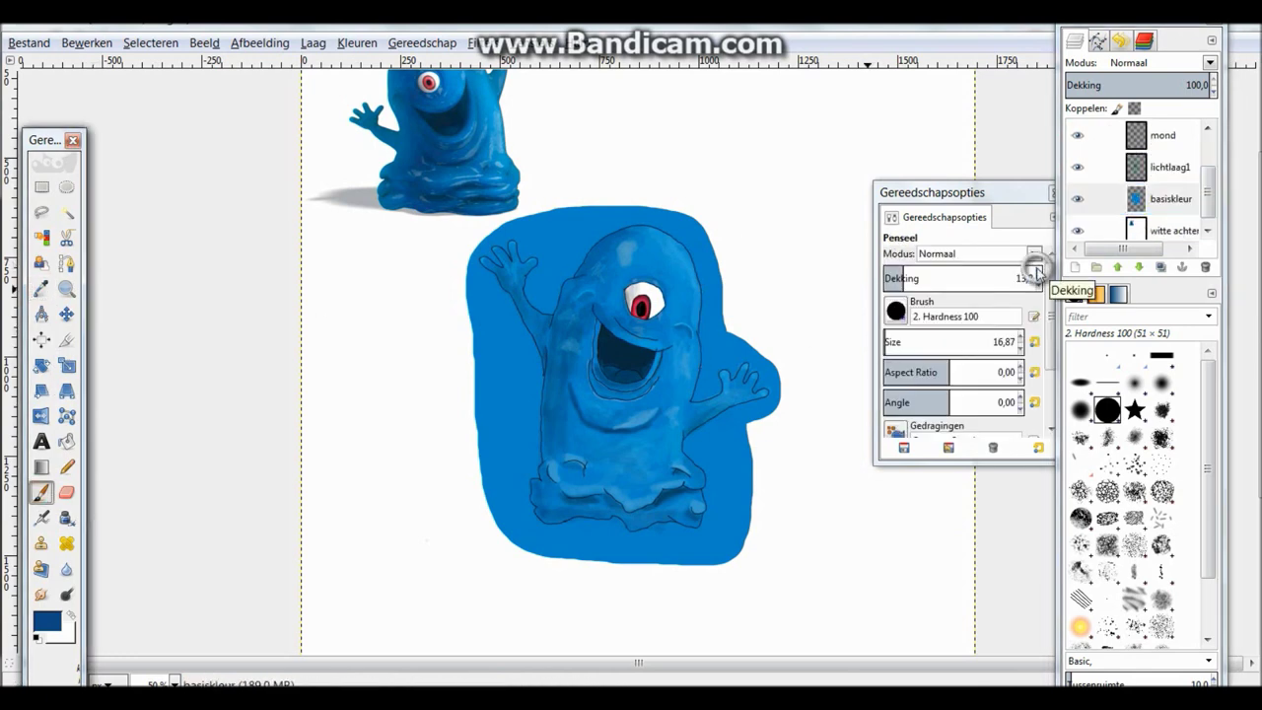
Step: Erase the lichtlaag1 shading that spills outside the outstretched hand and arm with a size 2,00 eraser
key(shift+e)
key(3)
scroll(649, 381, right, 10)
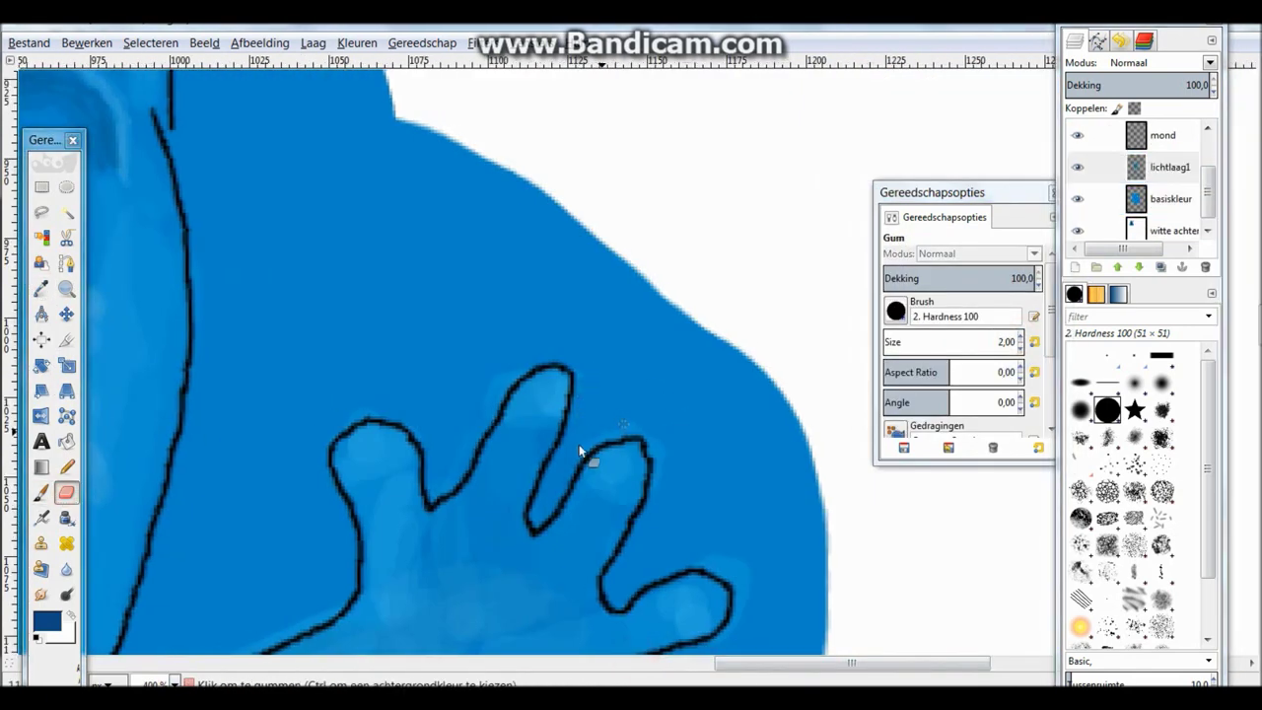
scroll(555, 307, down, 5)
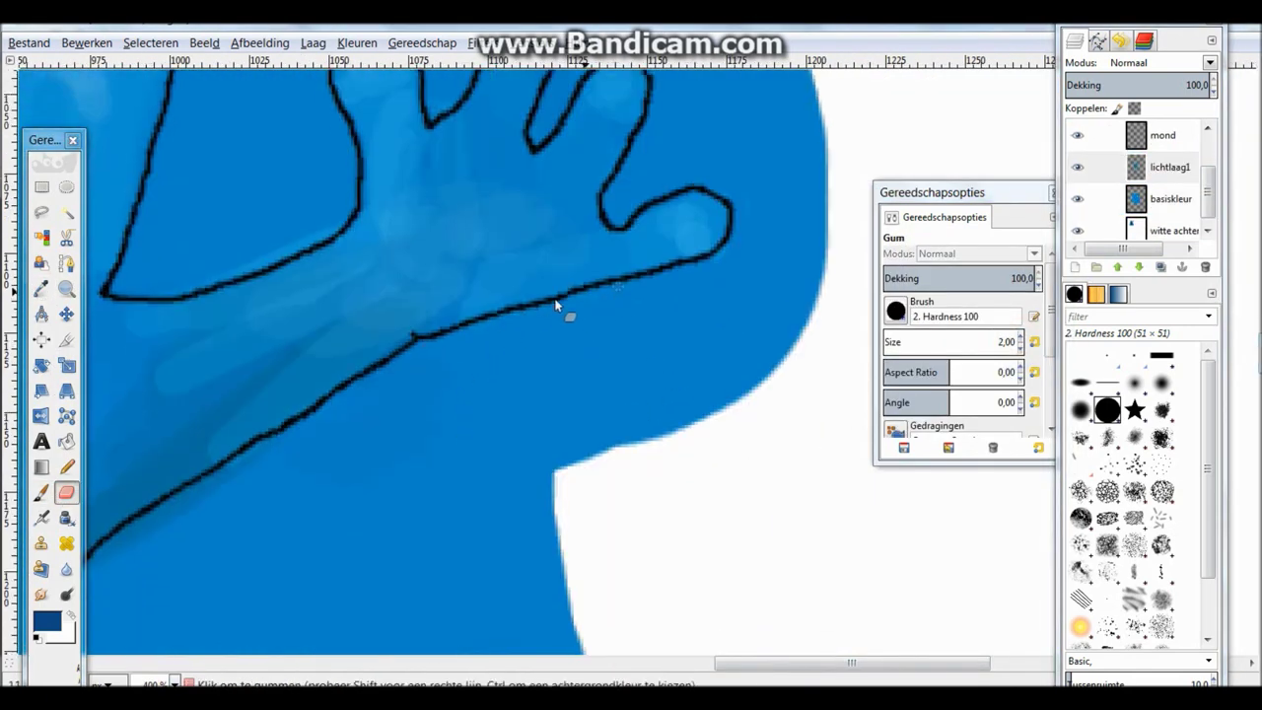
scroll(434, 463, left, 3)
scroll(408, 507, right, 6)
Step: Erase the basiskleur blue directly beneath the outstretched arm with a size 8,00 eraser, and save the image
key(bracketright)
key(bracketright)
key(bracketright)
key(bracketright)
key(bracketright)
key(bracketright)
mouse_move(375, 375)
mouse_down()
mouse_move(202, 328)
mouse_move(375, 394)
mouse_up()
scroll(374, 394, left, 5)
mouse_move(483, 360)
mouse_down()
mouse_move(558, 342)
mouse_move(548, 451)
mouse_up()
mouse_move(498, 584)
mouse_down()
mouse_move(282, 501)
mouse_move(384, 461)
mouse_move(268, 495)
mouse_move(400, 405)
mouse_up()
scroll(1152, 255, down, 1)
ctrl+click(387, 408)
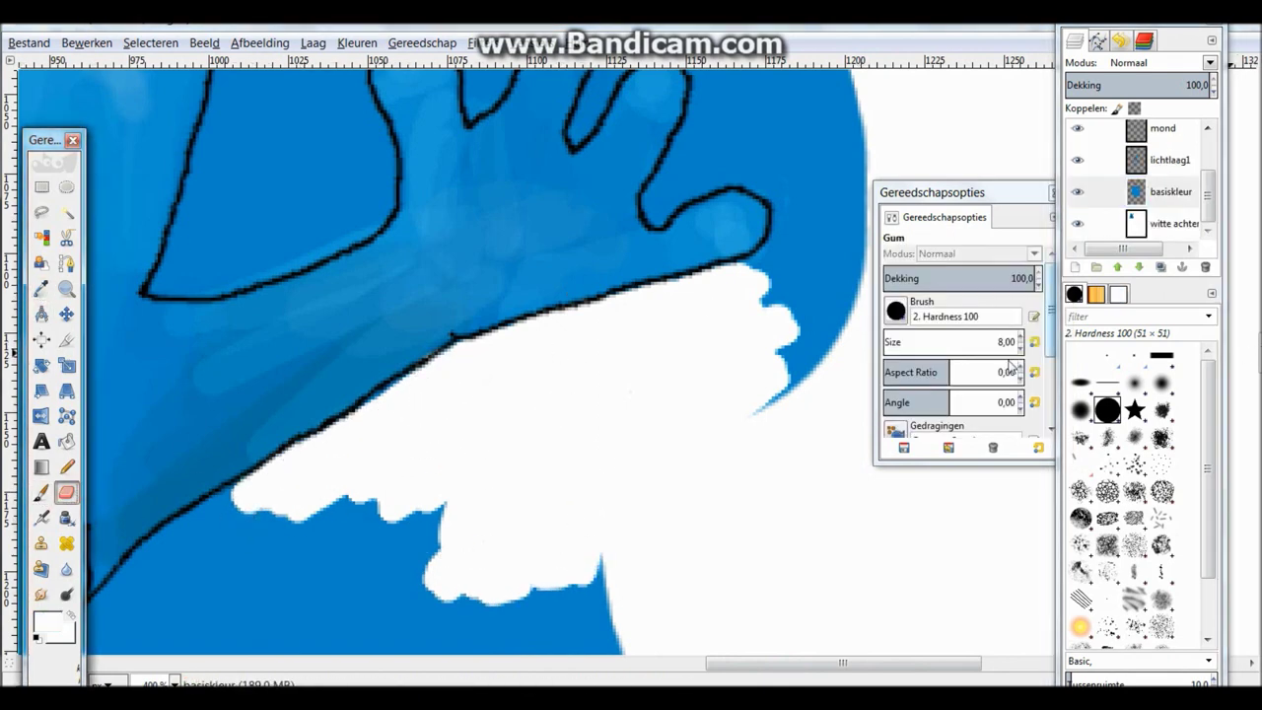
key(ctrl+s)
Step: Erase the basiskleur blue outside Bob's side from the armpit down to the upper fold of the base
scroll(193, 287, down, 5)
scroll(193, 287, up, 2)
scroll(569, 607, left, 5)
mouse_move(359, 315)
mouse_down()
mouse_move(365, 408)
mouse_move(479, 325)
mouse_move(423, 330)
mouse_move(721, 254)
mouse_up()
click(377, 390)
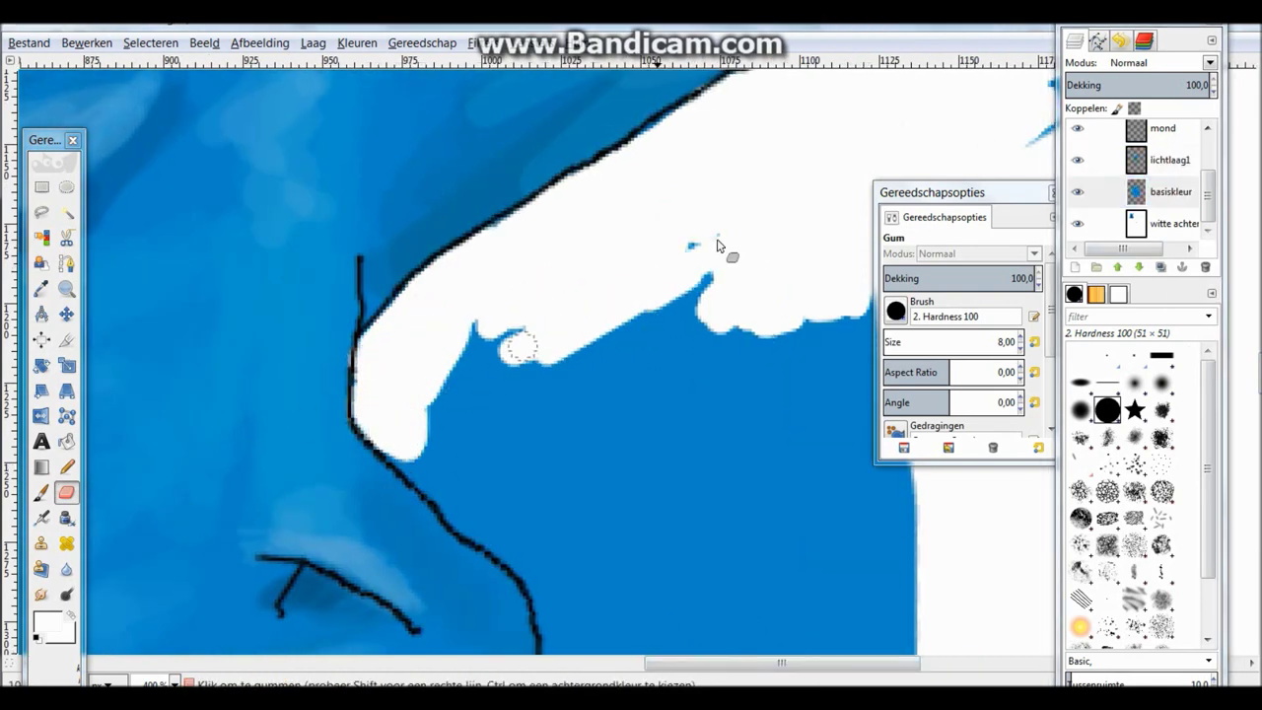
drag(552, 325, 718, 519)
scroll(718, 518, down, 1)
mouse_move(620, 417)
mouse_down()
mouse_move(562, 493)
mouse_move(611, 582)
mouse_up()
scroll(431, 384, down, 1)
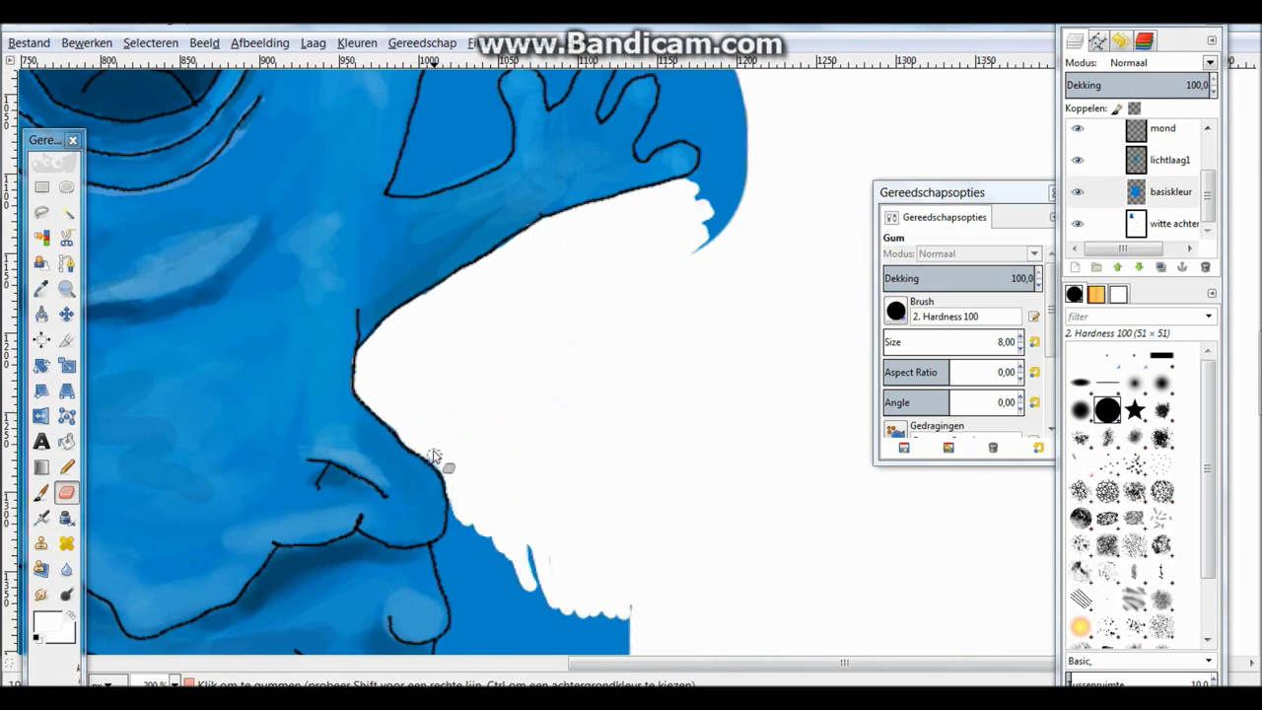
Step: Erase the excess basiskleur blue around the base, up the opposite side and beneath the raised arm
scroll(441, 471, down, 3)
drag(627, 418, 549, 626)
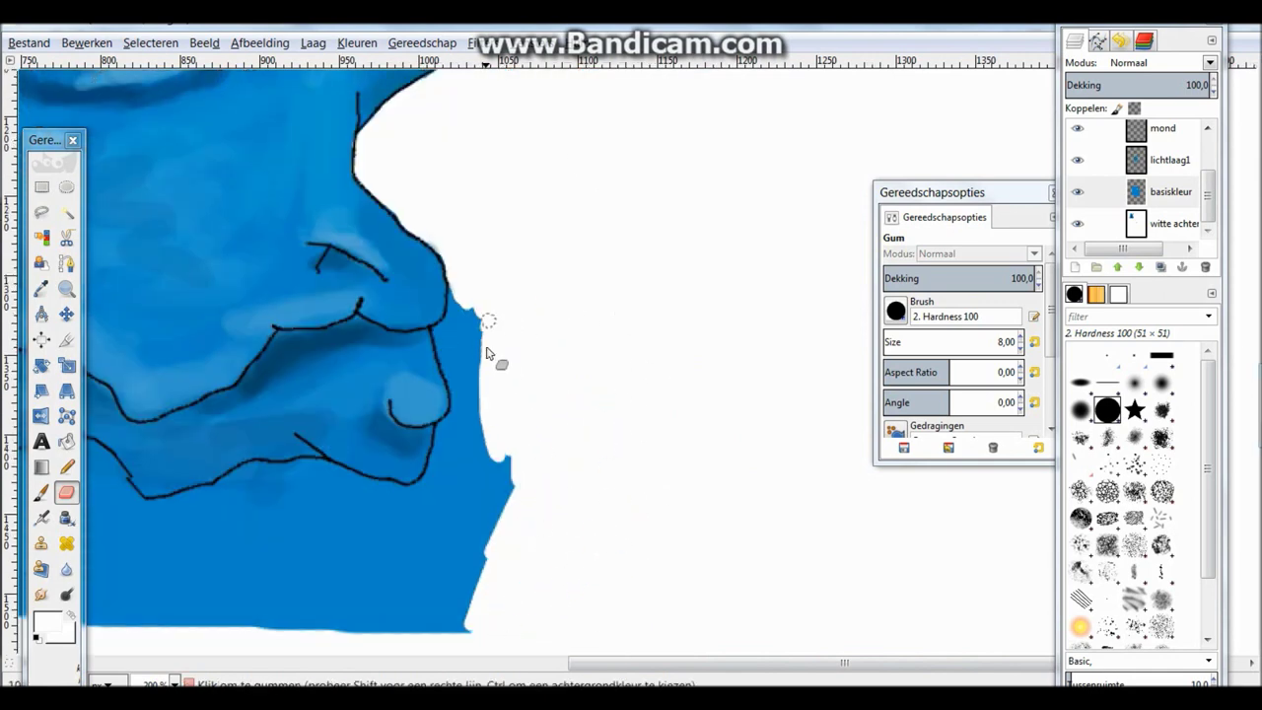
mouse_move(515, 477)
mouse_down()
mouse_move(474, 578)
mouse_move(438, 519)
mouse_move(246, 483)
mouse_up()
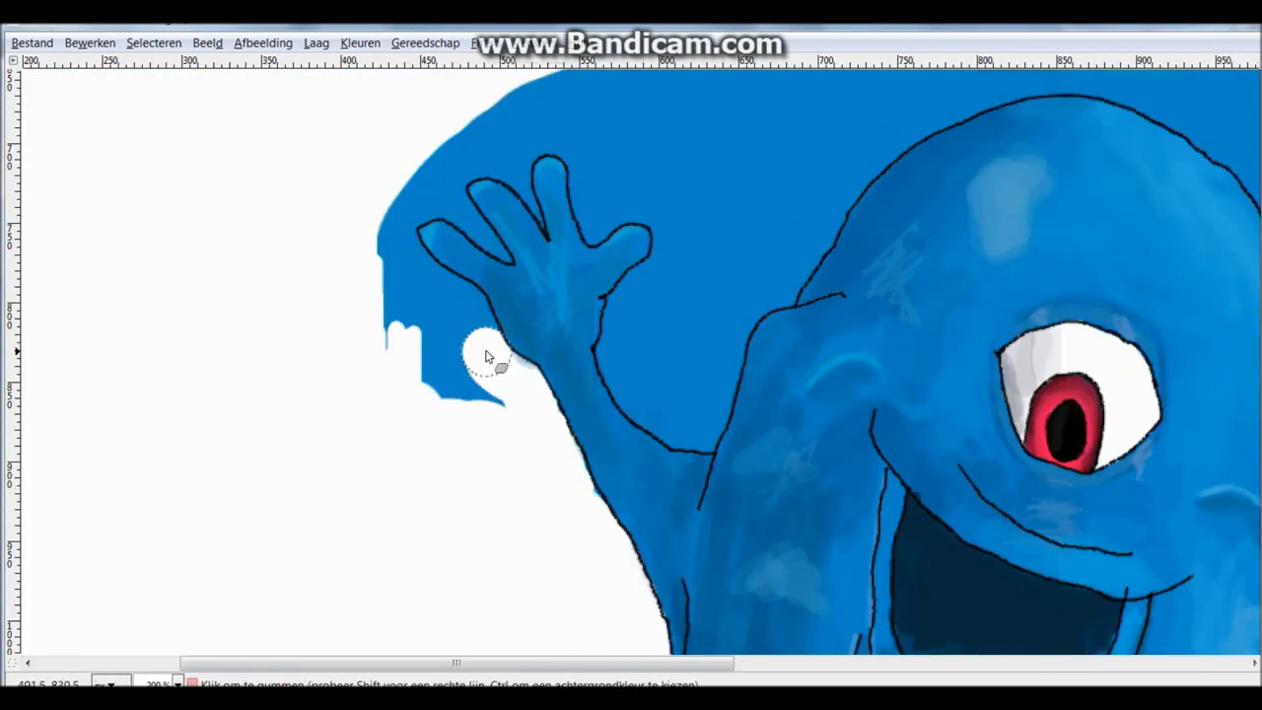
drag(486, 357, 392, 390)
drag(456, 160, 583, 155)
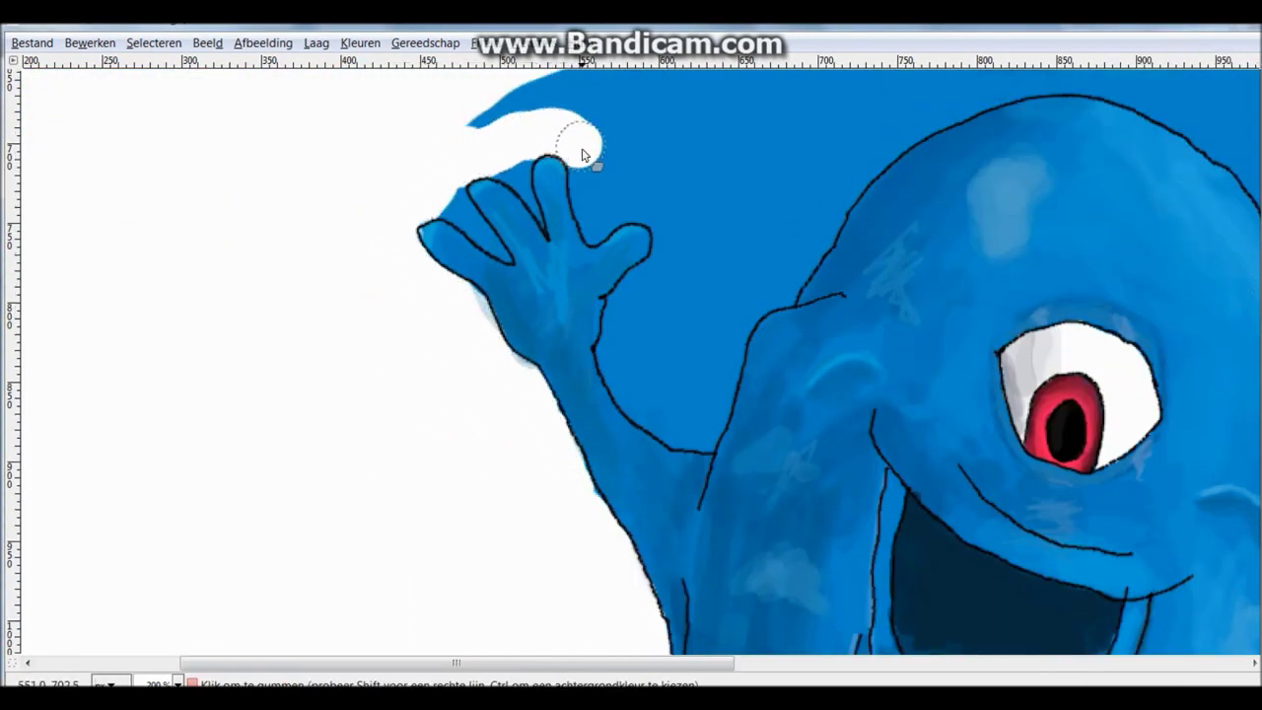
drag(638, 303, 695, 325)
key(ctrl+z)
key(ctrl+z)
key(ctrl+z)
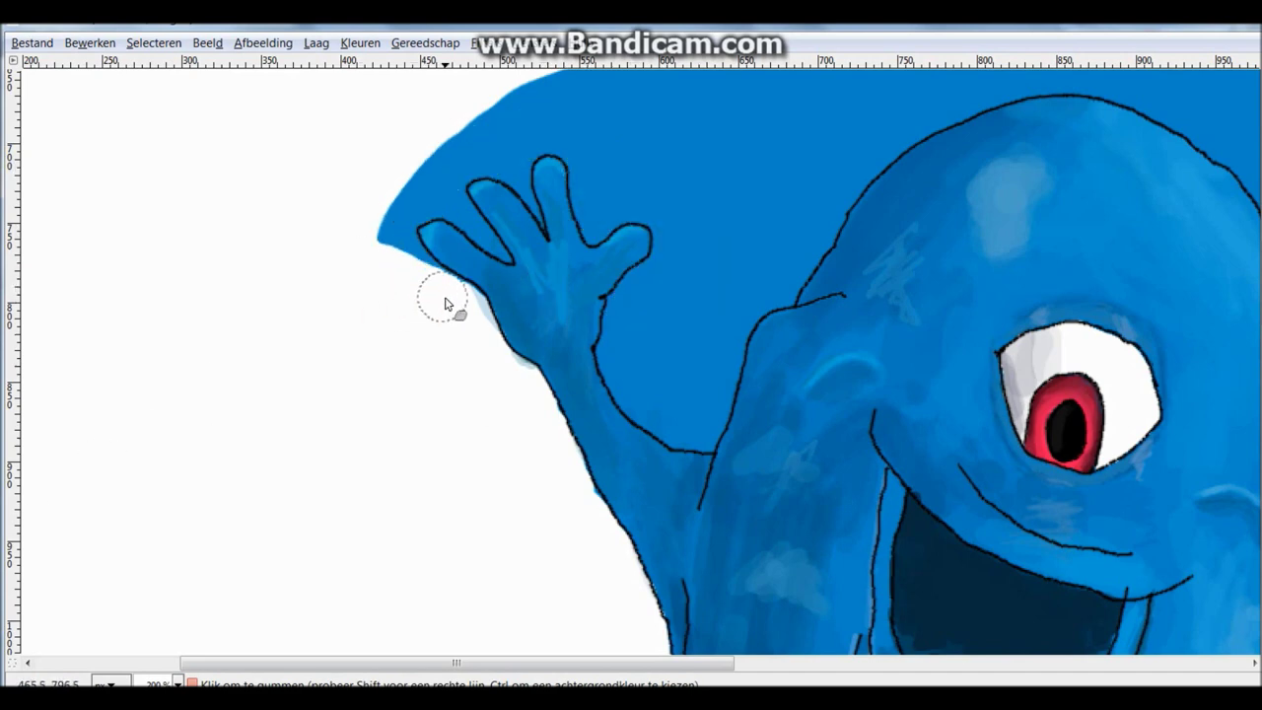
Step: Erase the blue remaining along the outer edge of the raised hand at 400% zoom with a size 30,73 eraser
key(Tab)
click(168, 683)
click(161, 532)
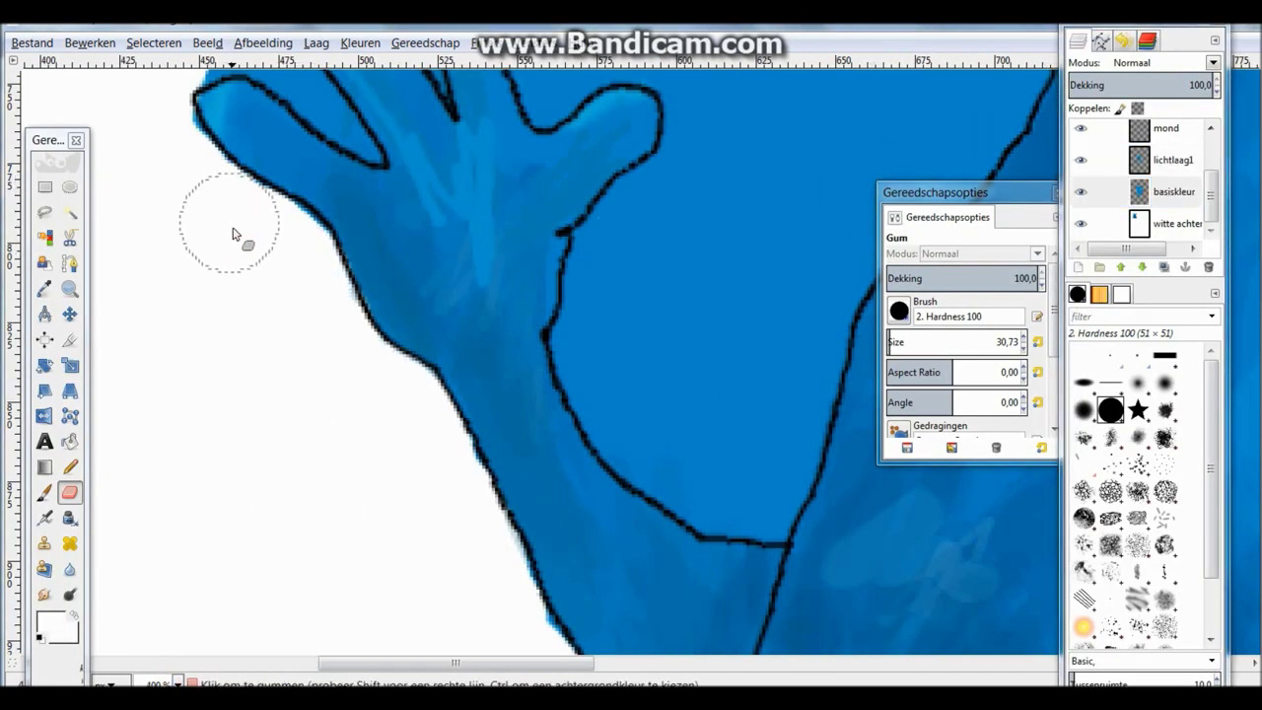